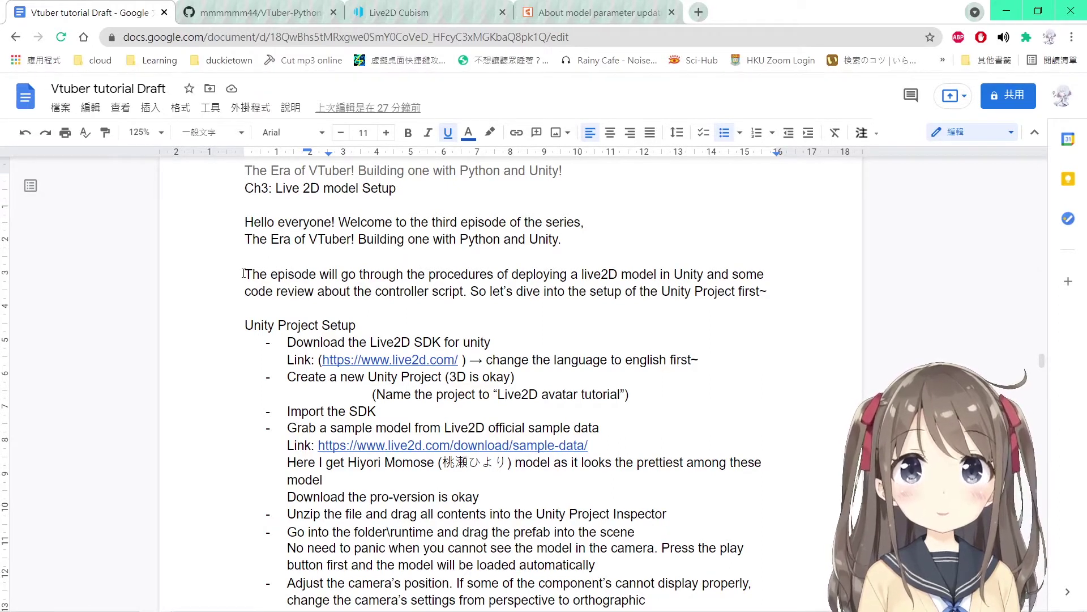
Read the chapter introduction about deploying a Live2D model in Unity in the tutorial draft.
{"action": "left_click", "coordinate": [448, 277]}
{"action": "key", "text": "shift+Home"}
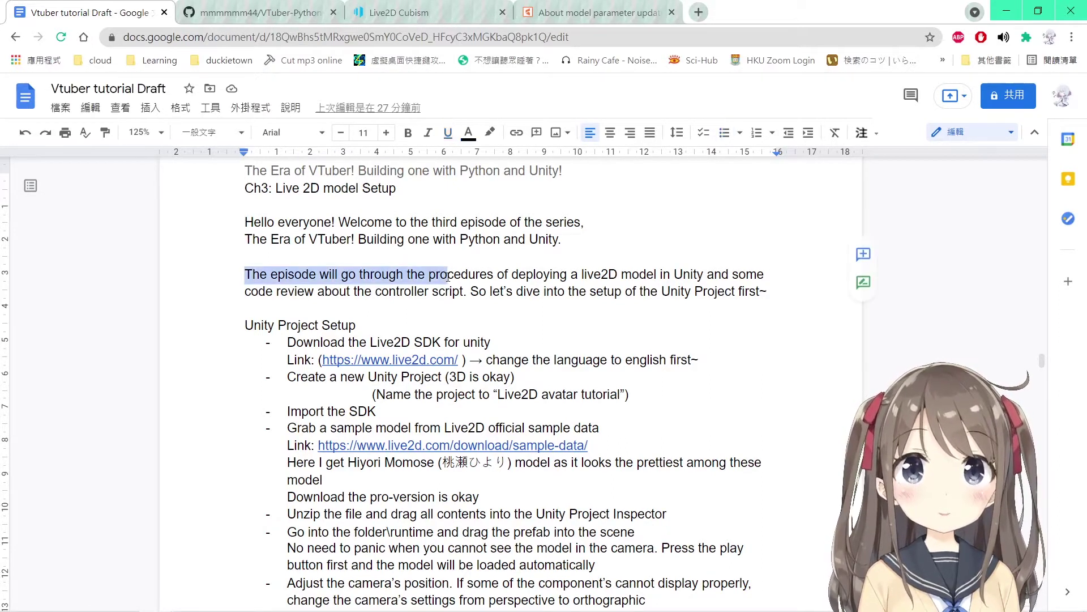
{"action": "left_click", "coordinate": [462, 277]}
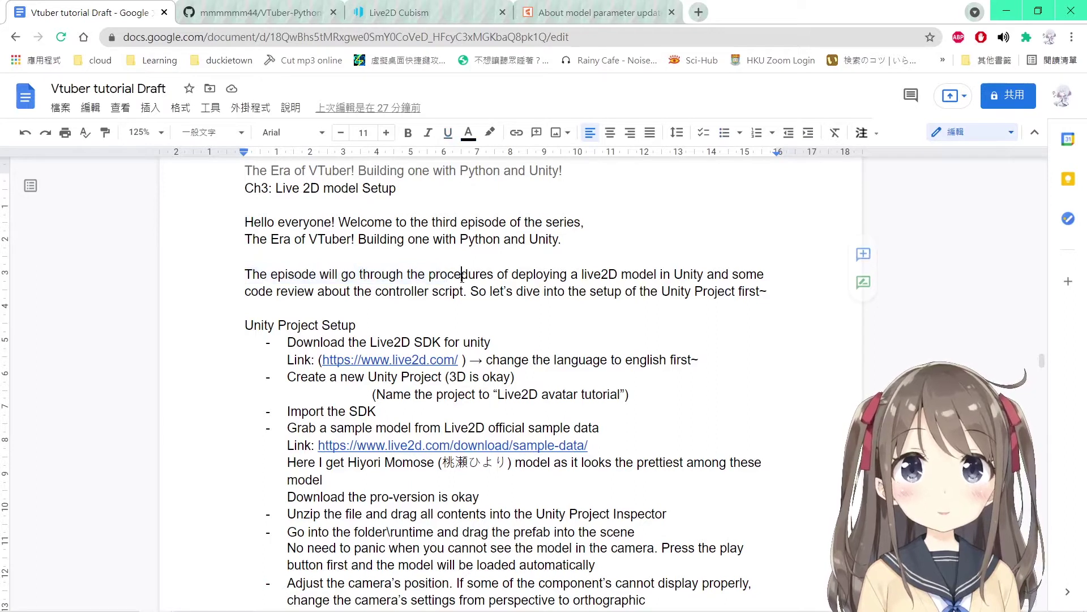
{"action": "left_click", "coordinate": [598, 277]}
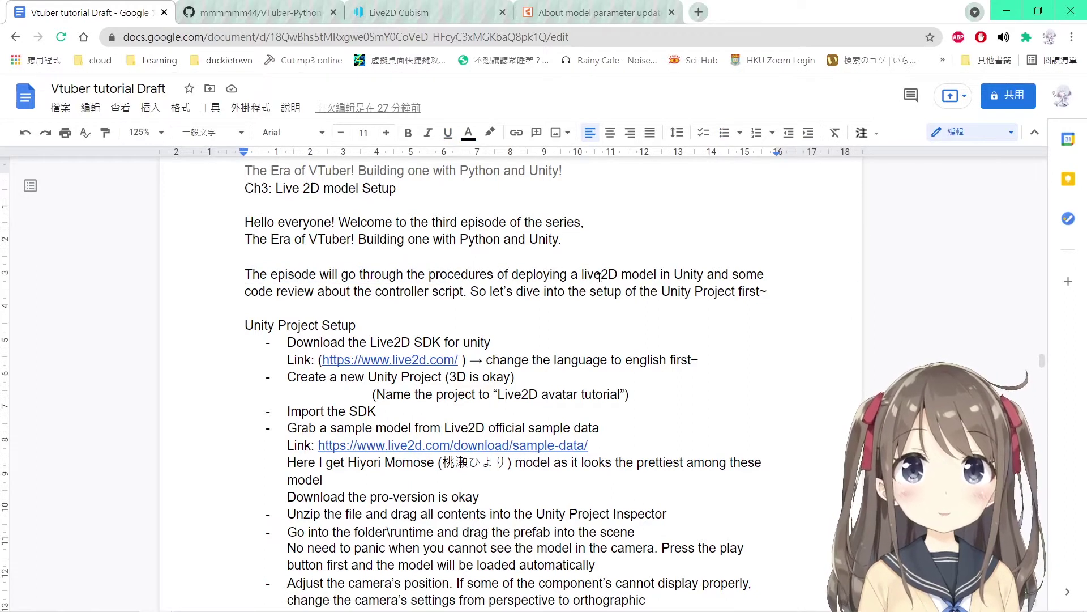
{"action": "left_click", "coordinate": [537, 275]}
{"action": "left_click_drag", "start_coordinate": [587, 274], "coordinate": [647, 275]}
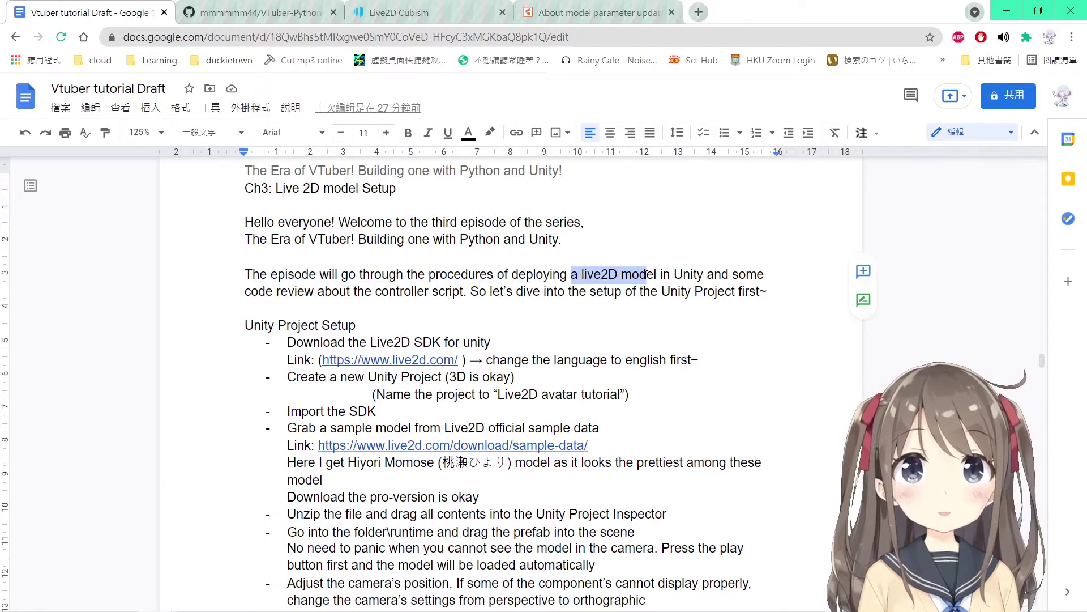
{"action": "left_click_drag", "start_coordinate": [462, 291], "coordinate": [651, 291]}
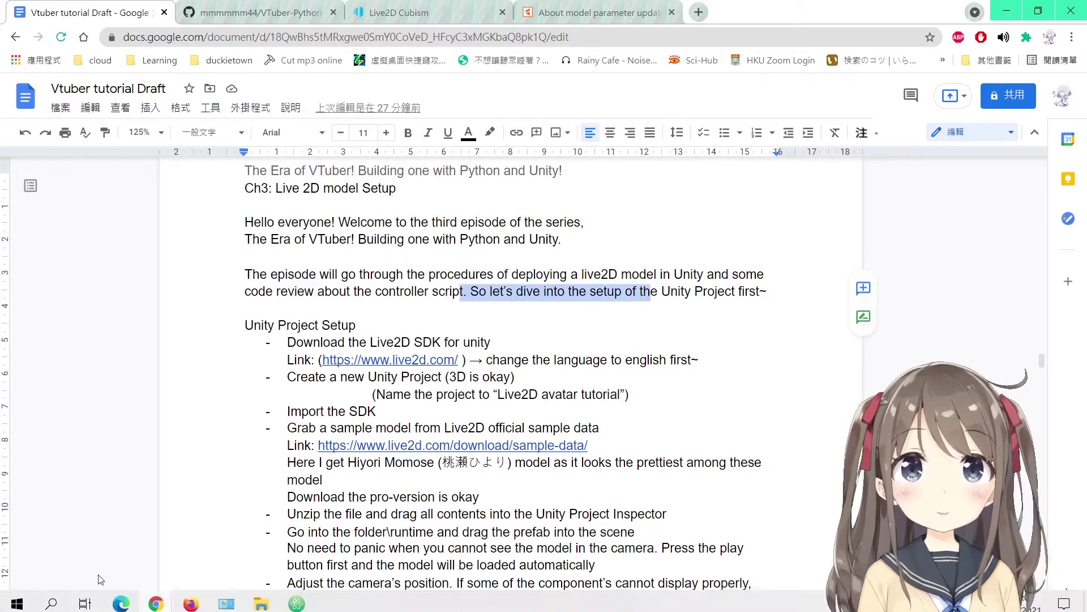
Find Unity through the system search and launch Unity Hub.
{"action": "left_click", "coordinate": [52, 599]}
{"action": "type", "text": "unity"}
{"action": "key", "text": "Return"}
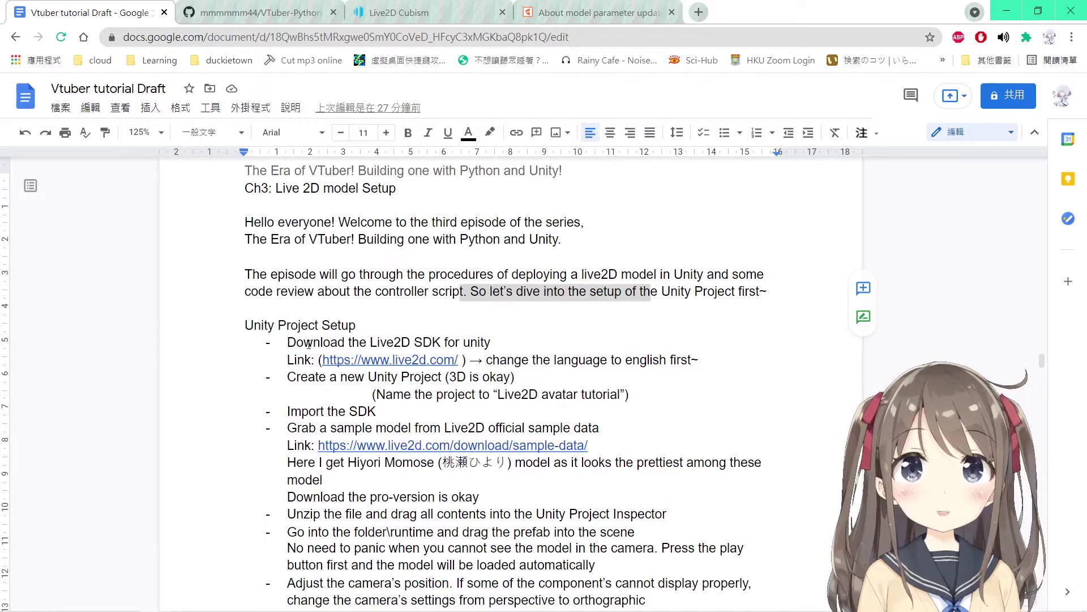
{"action": "left_click_drag", "start_coordinate": [287, 343], "coordinate": [482, 344]}
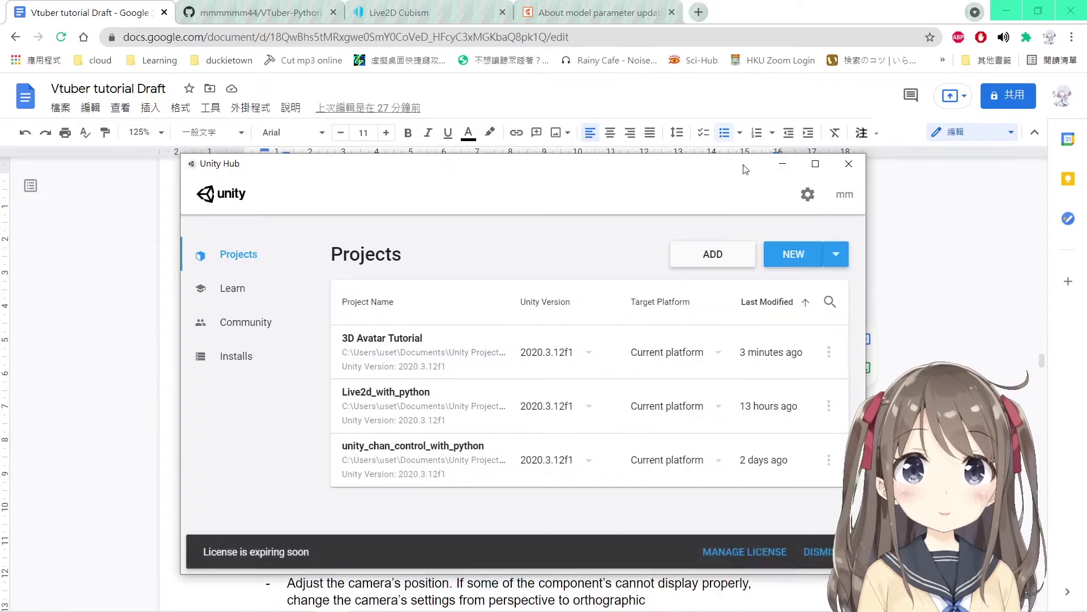
Create a new project from the 3D template in Unity Hub and name it Live2D Avatar Tutorial.
{"action": "left_click", "coordinate": [779, 243]}
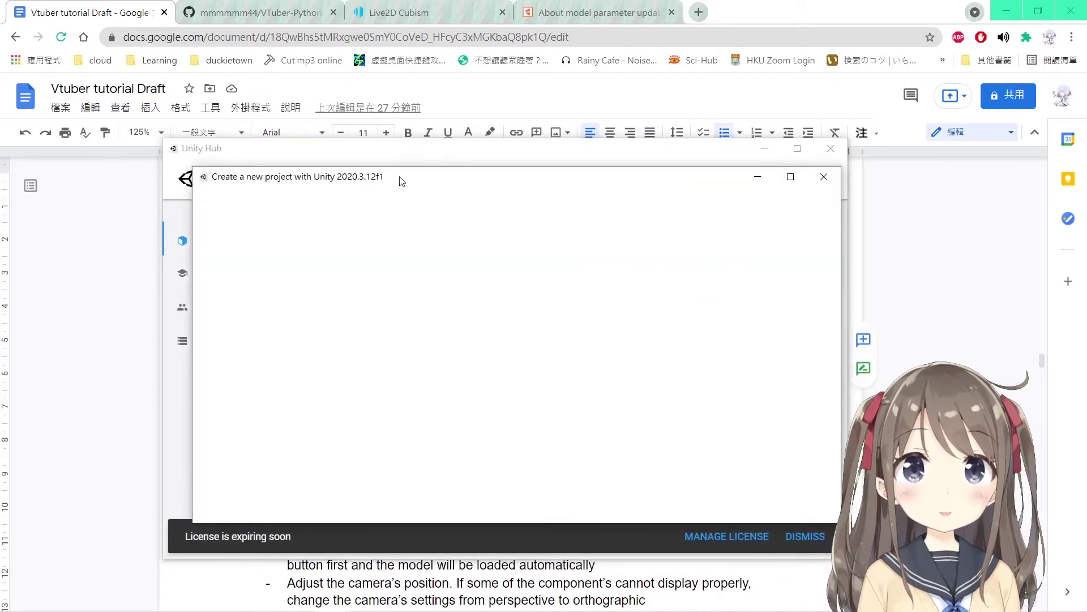
{"action": "left_click", "coordinate": [672, 162]}
{"action": "left_click_drag", "start_coordinate": [671, 170], "coordinate": [739, 202]}
{"action": "type", "text": "Live1"}
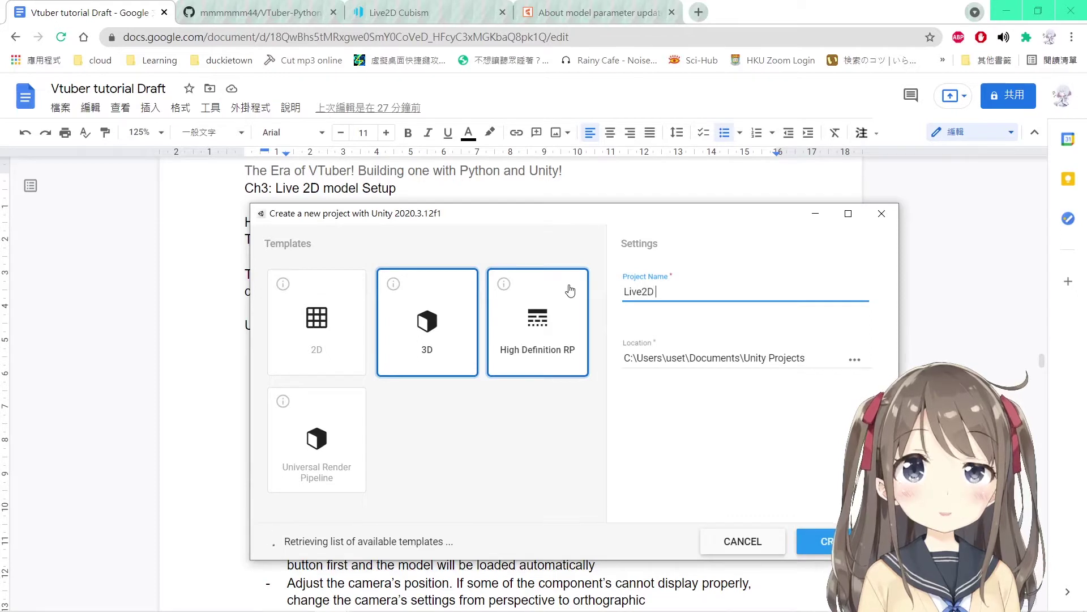
{"action": "type", "text": "D Avatar Tu"}
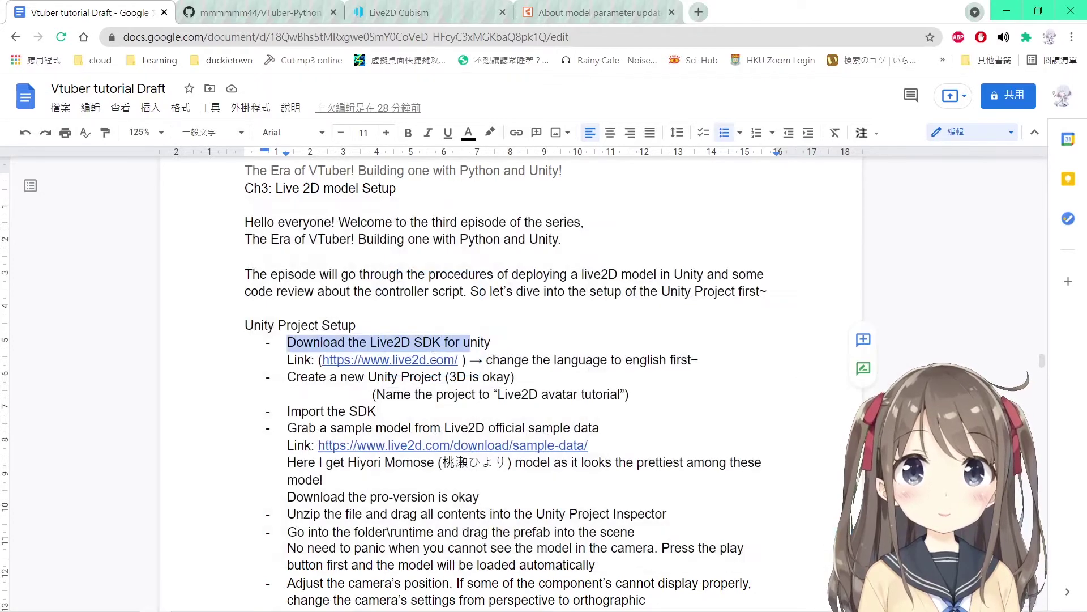
Read the instructions for downloading the Live2D SDK for Unity in the tutorial draft.
{"action": "left_click", "coordinate": [514, 359]}
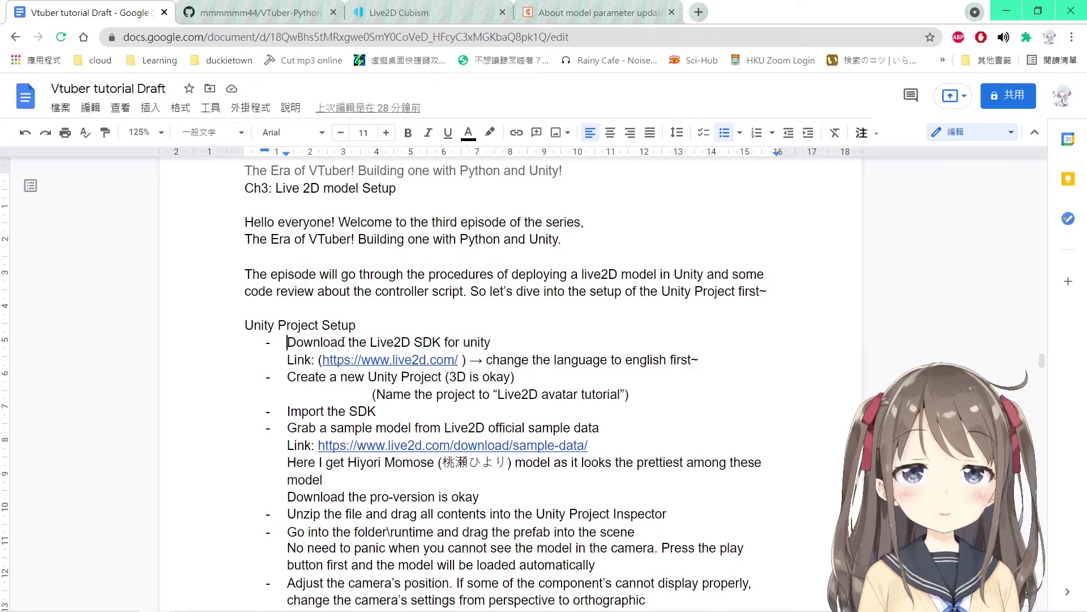
{"action": "left_click_drag", "start_coordinate": [519, 344], "coordinate": [287, 342]}
{"action": "left_click", "coordinate": [518, 343]}
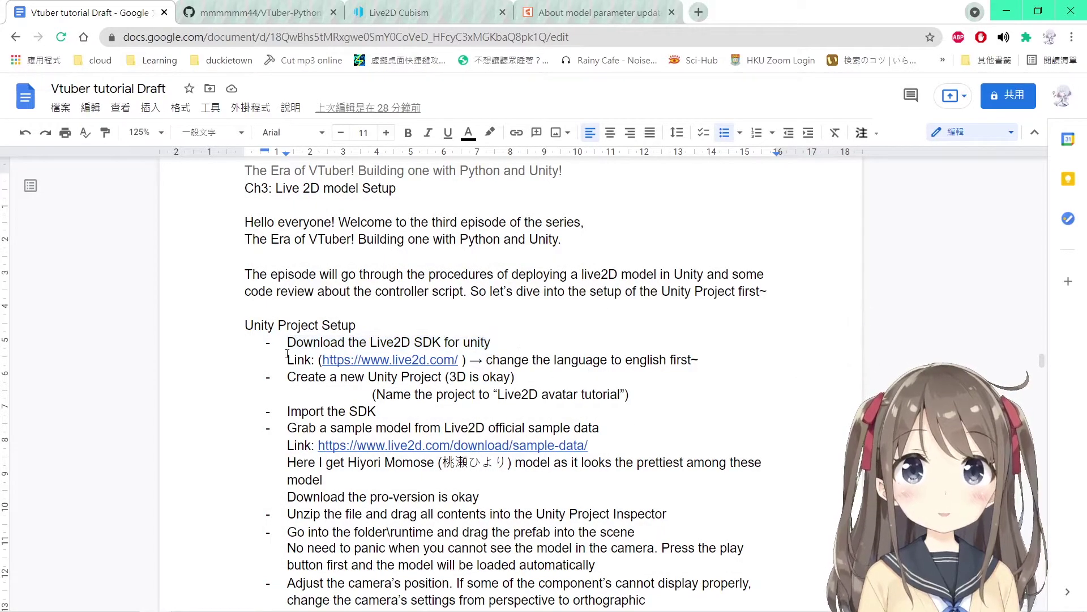
{"action": "left_click", "coordinate": [414, 344], "text": "shift"}
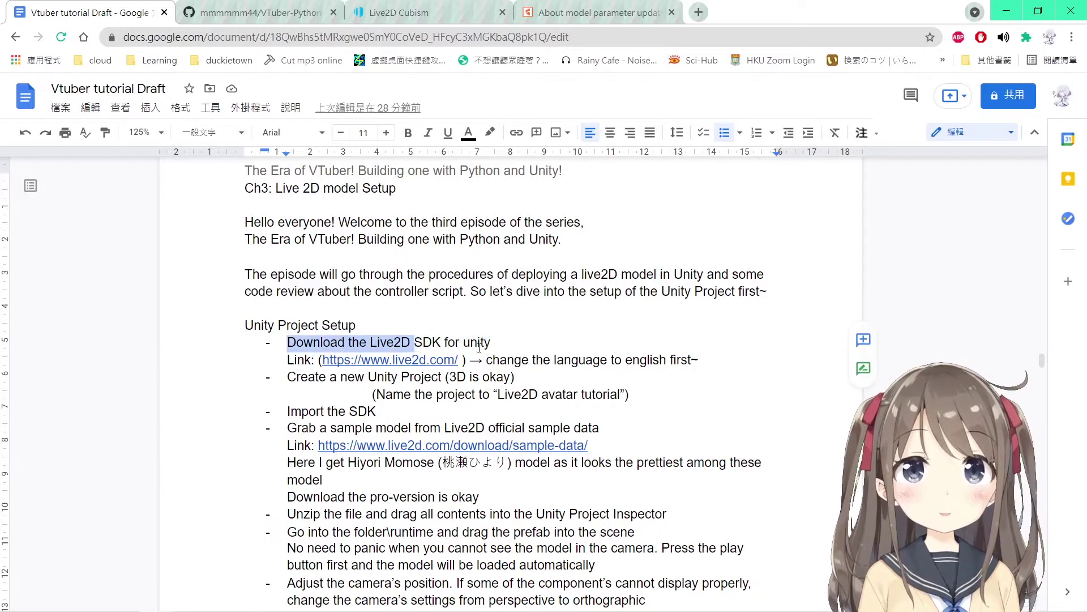
{"action": "left_click", "coordinate": [450, 367]}
Go to the open Live2D Cubism website and change its language to English.
{"action": "left_click", "coordinate": [399, 12]}
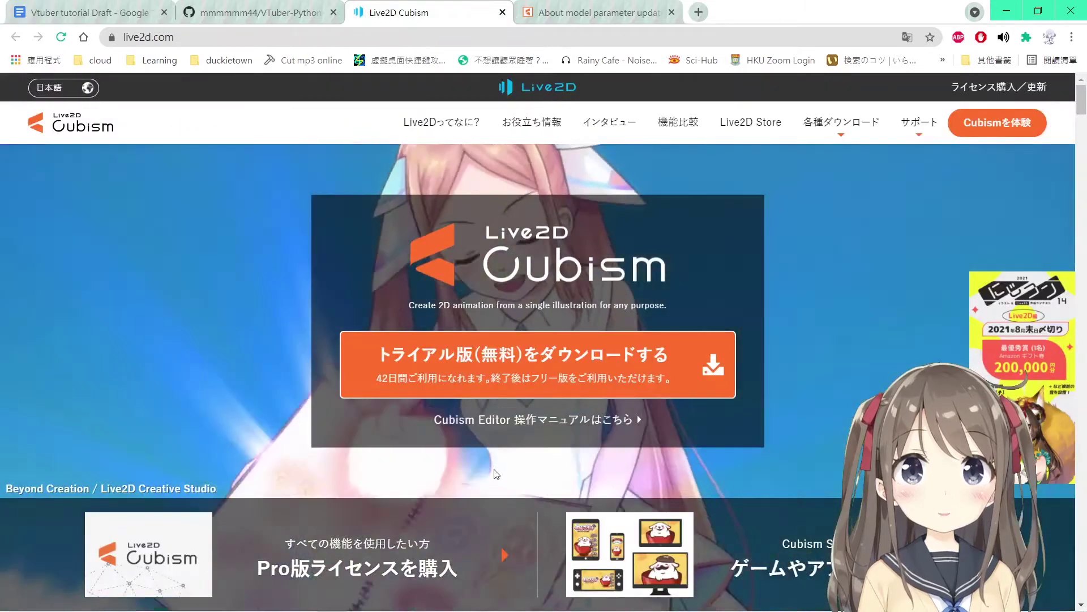
{"action": "mouse_move", "coordinate": [862, 145]}
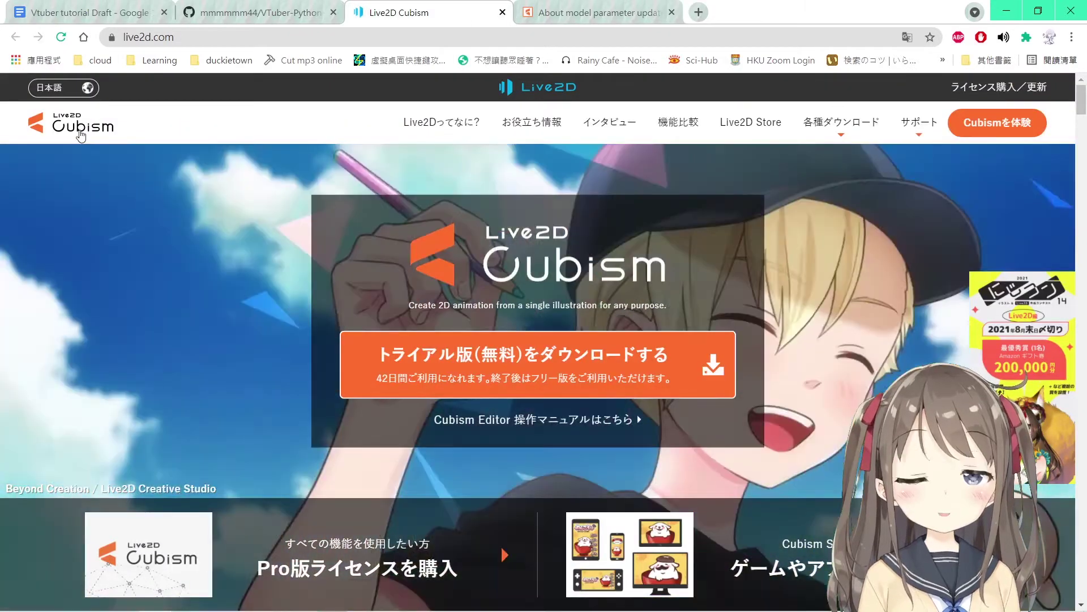
{"action": "left_click", "coordinate": [54, 88]}
{"action": "left_click", "coordinate": [51, 112]}
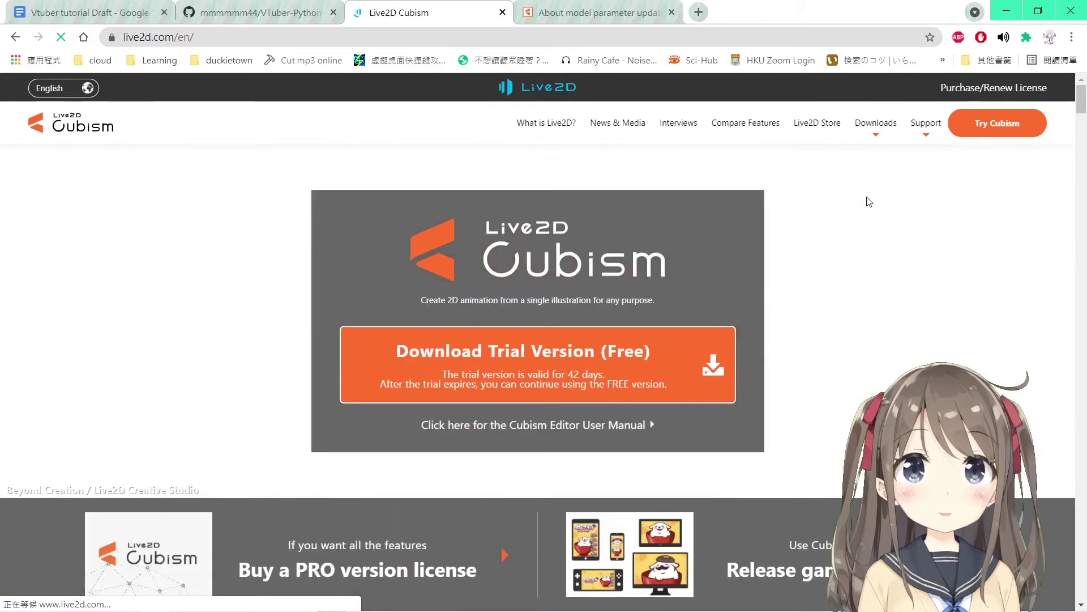
Open the Cubism SDK downloads and go to the download page of the Cubism SDK for Unity.
{"action": "mouse_move", "coordinate": [878, 129]}
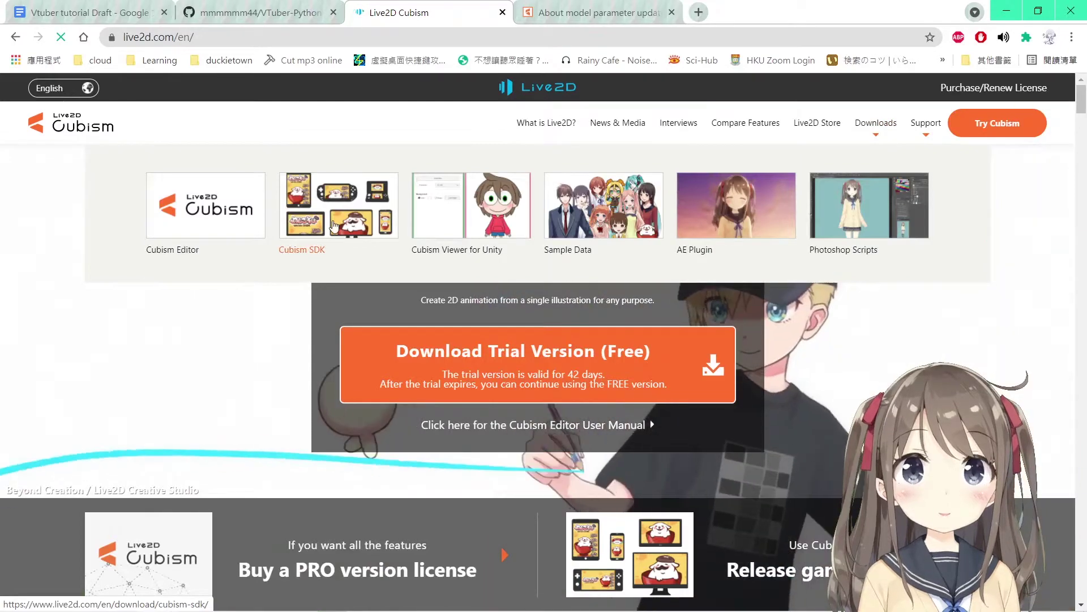
{"action": "left_click", "coordinate": [334, 225]}
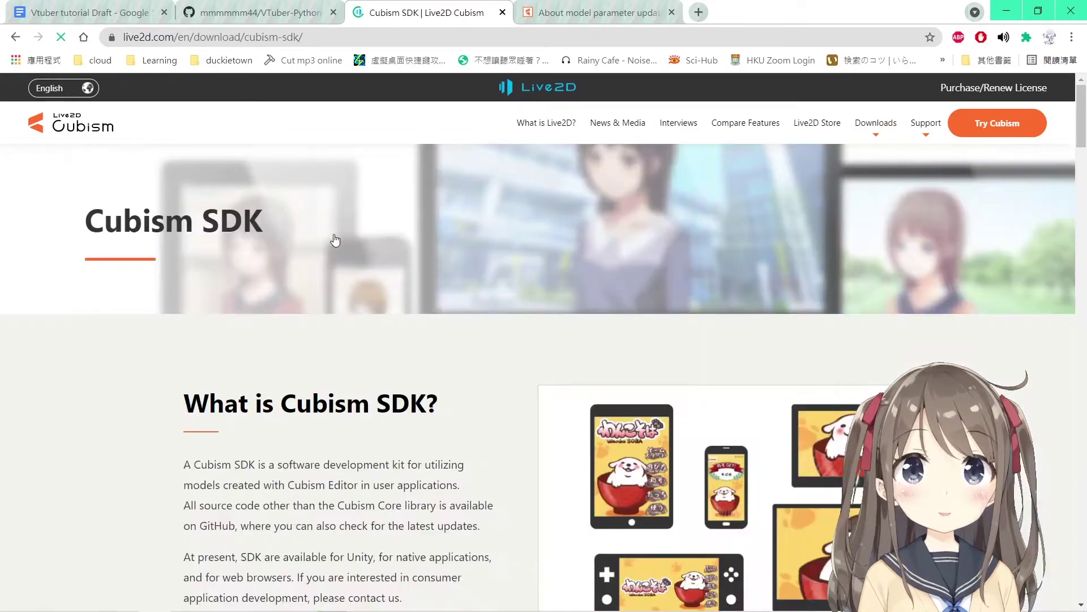
{"action": "scroll", "coordinate": [335, 240], "scroll_direction": "down", "scroll_amount": 15}
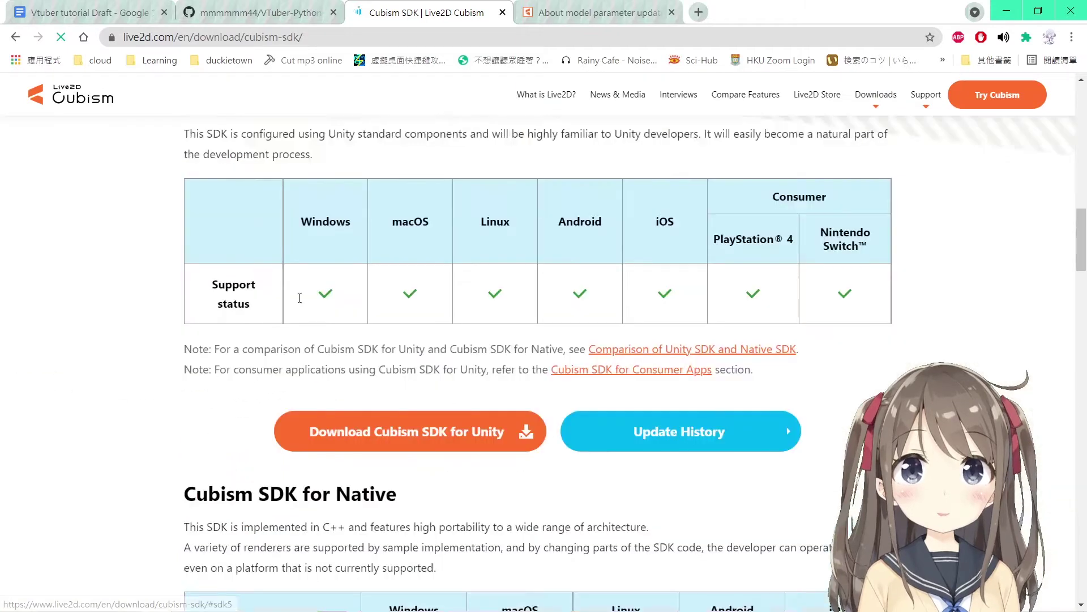
{"action": "scroll", "coordinate": [300, 298], "scroll_direction": "up", "scroll_amount": 3}
{"action": "mouse_move", "coordinate": [180, 246]}
{"action": "left_mouse_down"}
{"action": "mouse_move", "coordinate": [425, 253]}
{"action": "mouse_move", "coordinate": [178, 238]}
{"action": "left_mouse_up"}
{"action": "scroll", "coordinate": [240, 269], "scroll_direction": "down", "scroll_amount": 4}
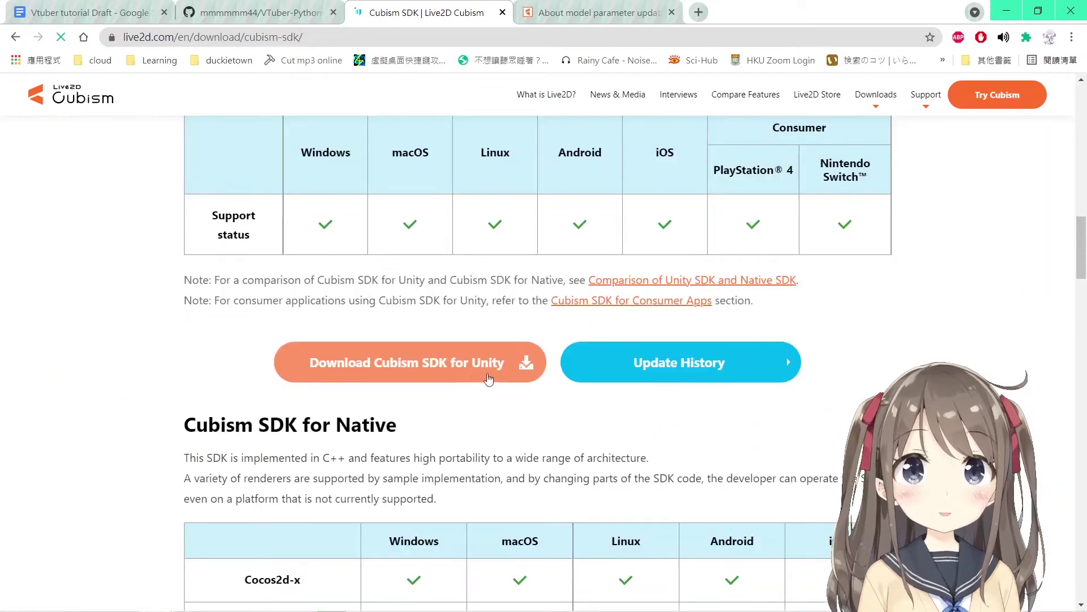
{"action": "left_click", "coordinate": [473, 364]}
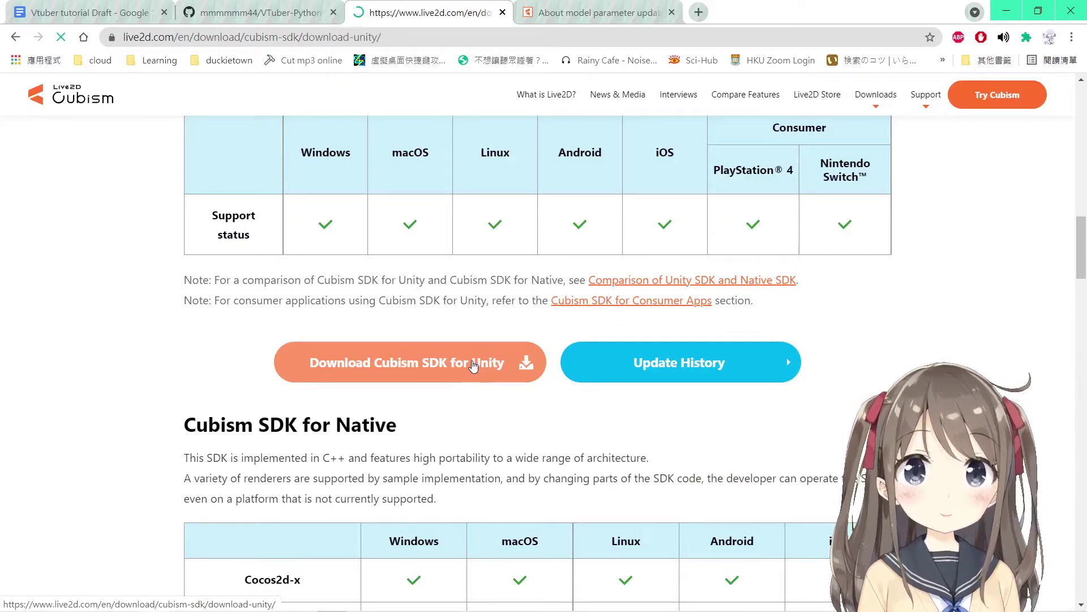
Consent to the Software License Agreement and start downloading the latest version of the Cubism SDK for Unity.
{"action": "scroll", "coordinate": [474, 367], "scroll_direction": "down", "scroll_amount": 5}
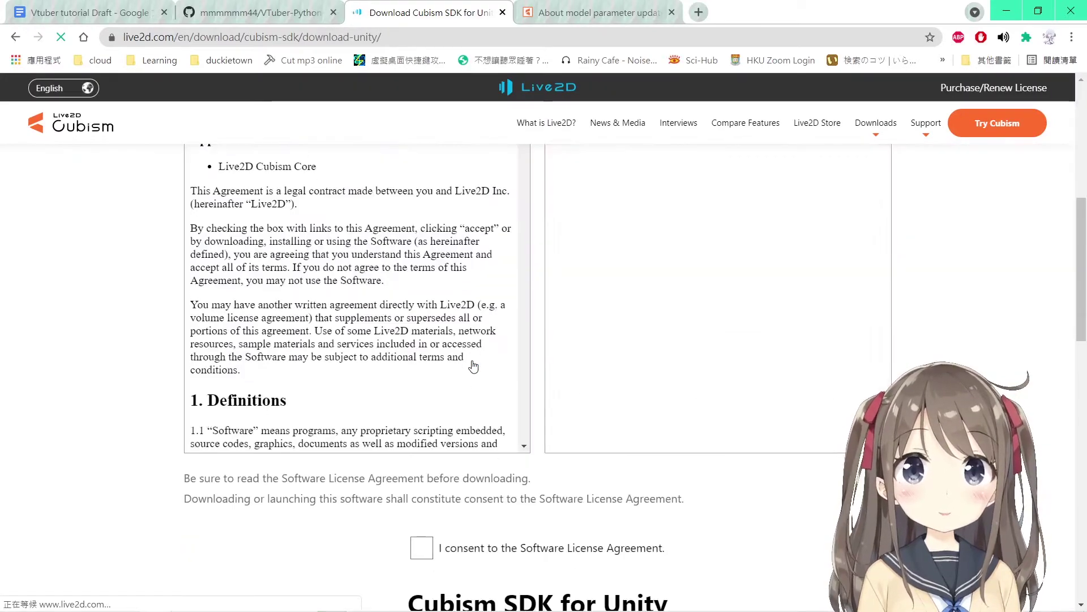
{"action": "left_click", "coordinate": [417, 560]}
{"action": "scroll", "coordinate": [772, 498], "scroll_direction": "down", "scroll_amount": 7}
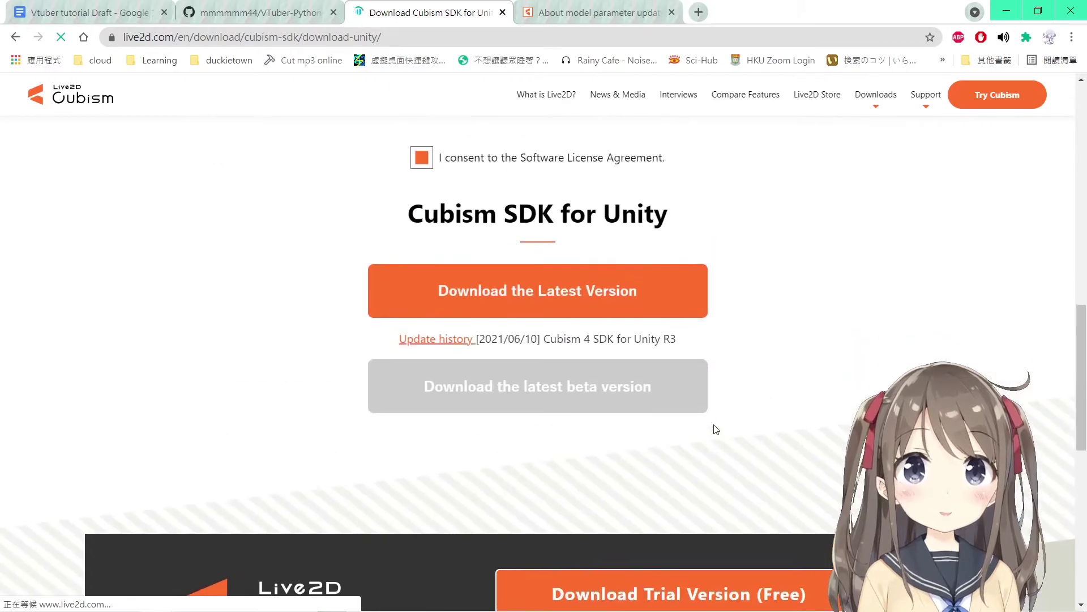
{"action": "scroll", "coordinate": [715, 429], "scroll_direction": "up", "scroll_amount": 3}
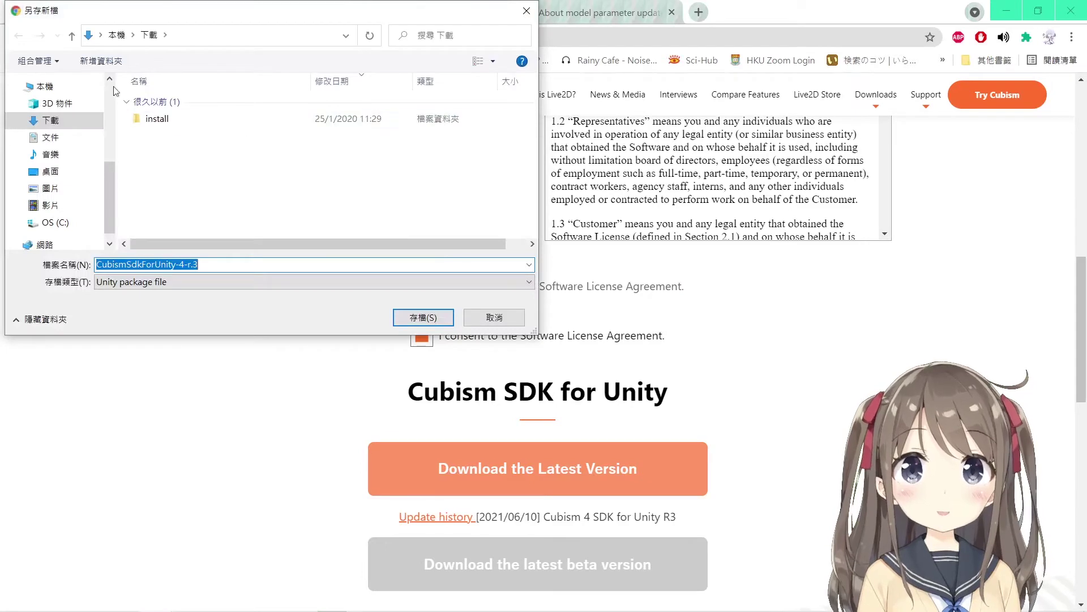
Browse to the Assets folder inside VTuber-Python-Unity as the save location and cancel saving the SDK package.
{"action": "left_click_drag", "start_coordinate": [106, 189], "coordinate": [111, 153]}
{"action": "left_click", "coordinate": [65, 131]}
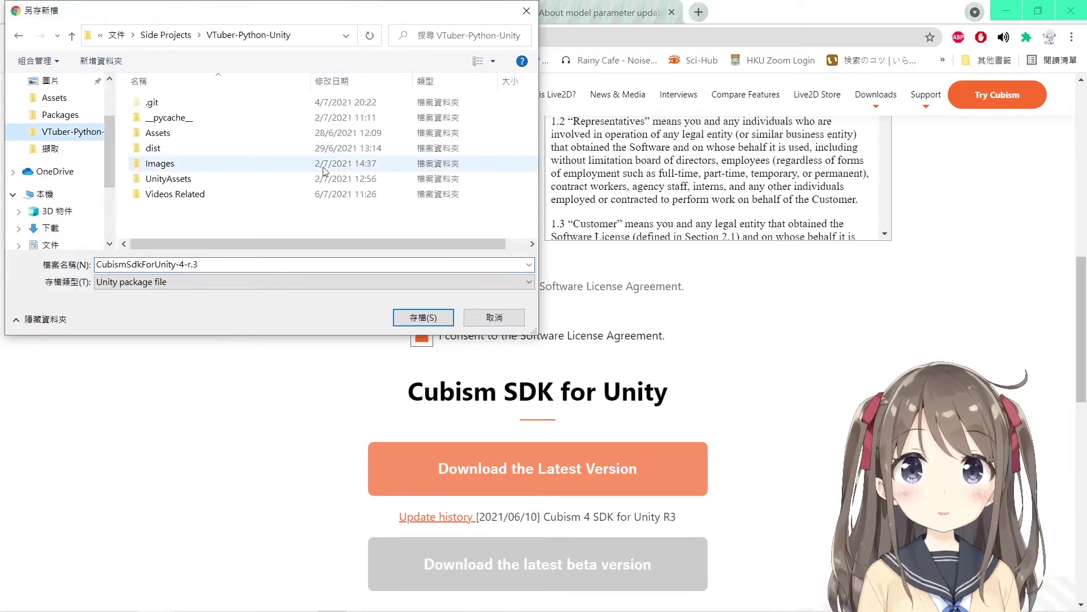
{"action": "double_click", "coordinate": [177, 184]}
{"action": "key", "text": "alt+Left"}
{"action": "left_click", "coordinate": [154, 134]}
{"action": "double_click", "coordinate": [154, 136]}
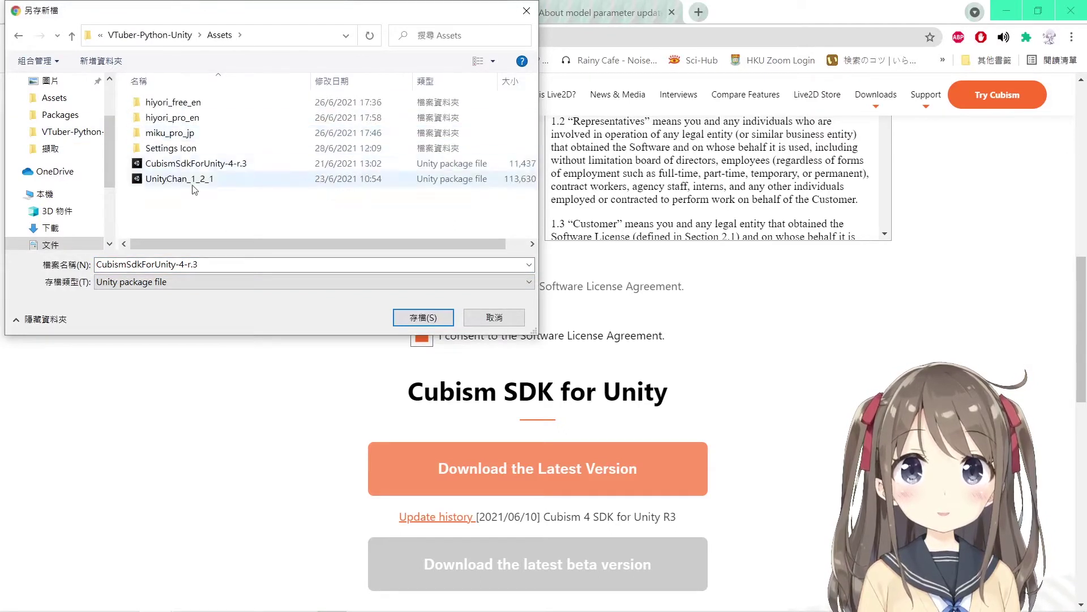
{"action": "left_click", "coordinate": [494, 317]}
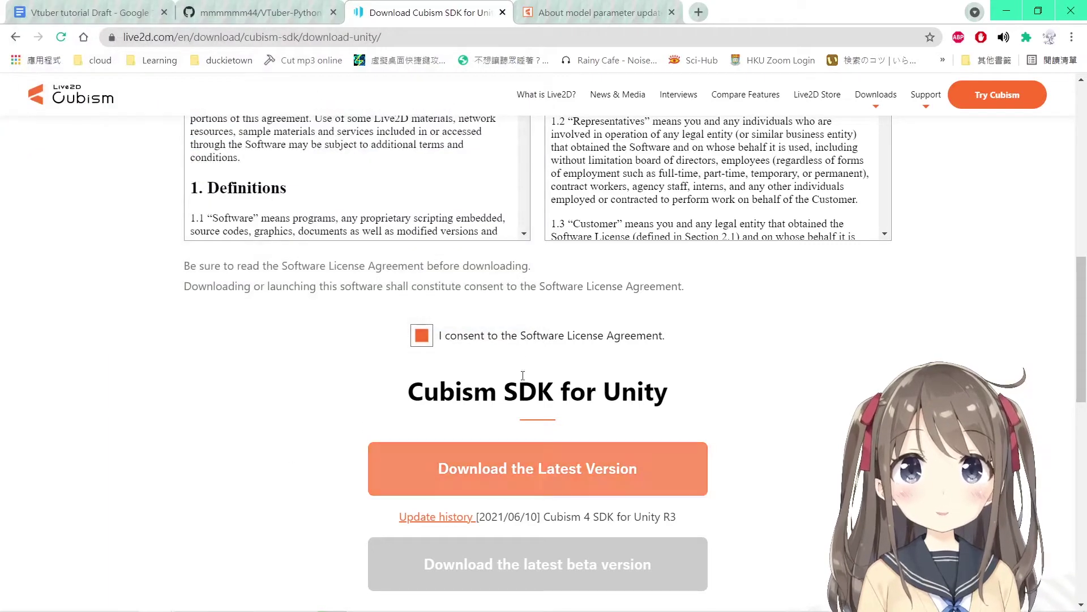
Return to the tutorial draft and check the instruction about importing the SDK.
{"action": "left_click", "coordinate": [144, 12]}
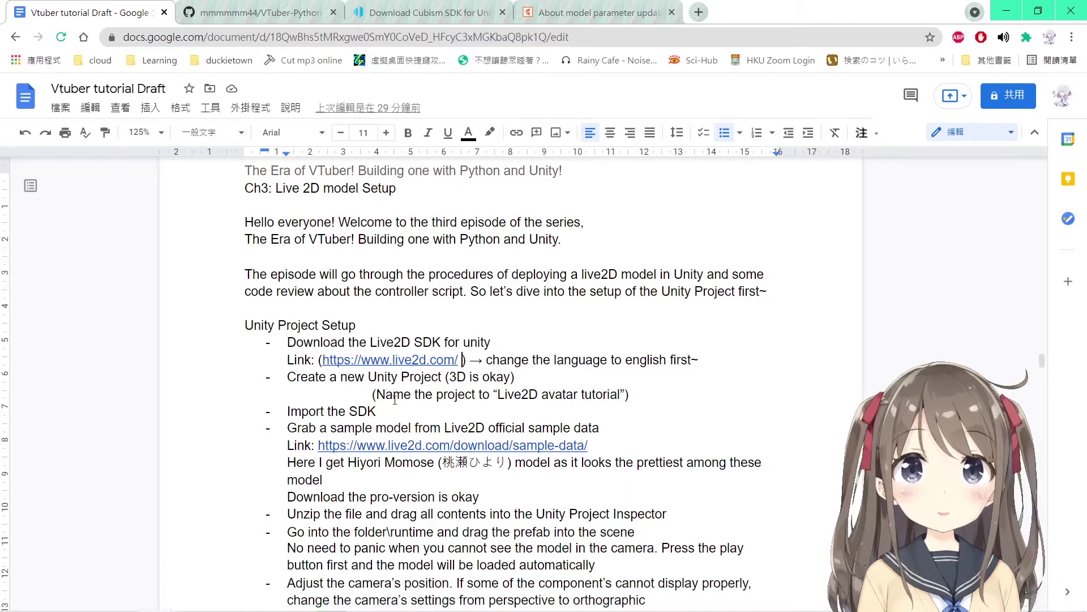
{"action": "triple_click", "coordinate": [430, 407]}
{"action": "left_click", "coordinate": [397, 411]}
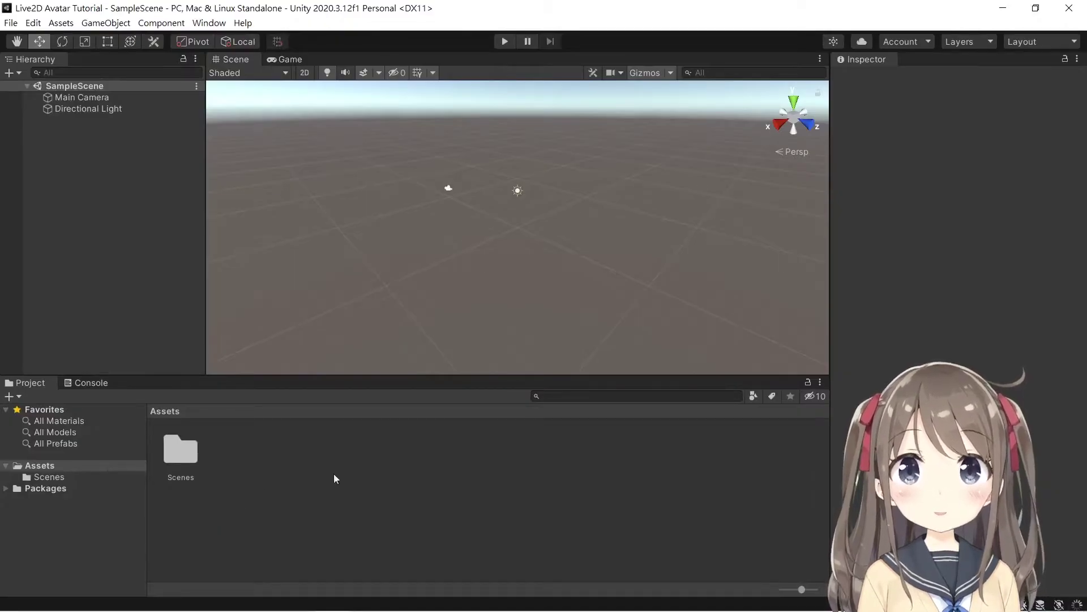
Import all contents of the custom package CubismSdkForUnity-4-r.3 into the Live2D Avatar Tutorial project's assets in Unity.
{"action": "right_click", "coordinate": [258, 482]}
{"action": "left_click", "coordinate": [281, 433]}
{"action": "right_click", "coordinate": [229, 448]}
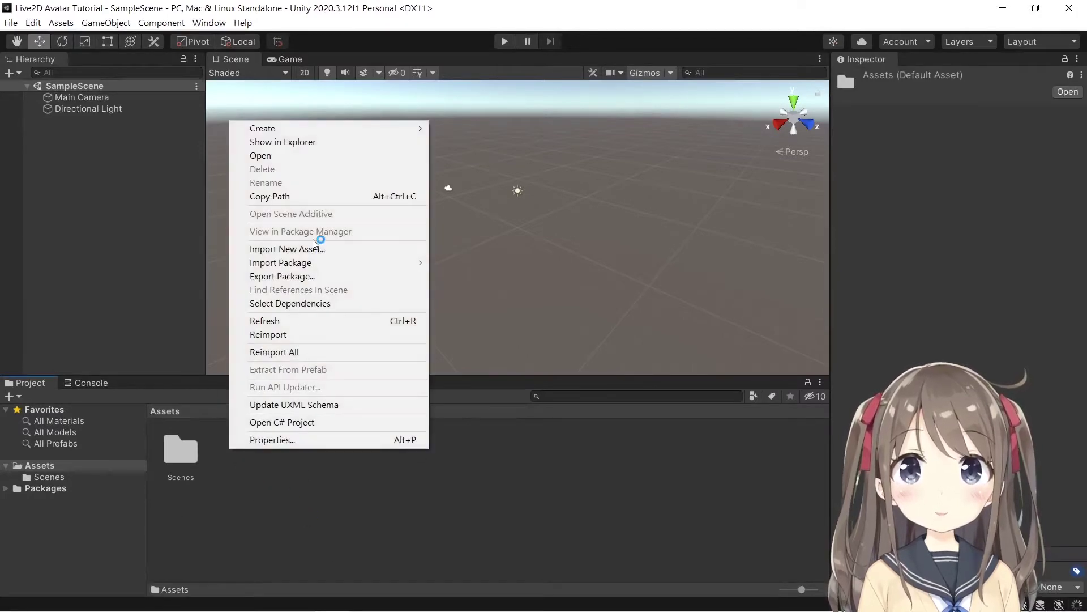
{"action": "mouse_move", "coordinate": [376, 267]}
{"action": "left_click", "coordinate": [474, 264]}
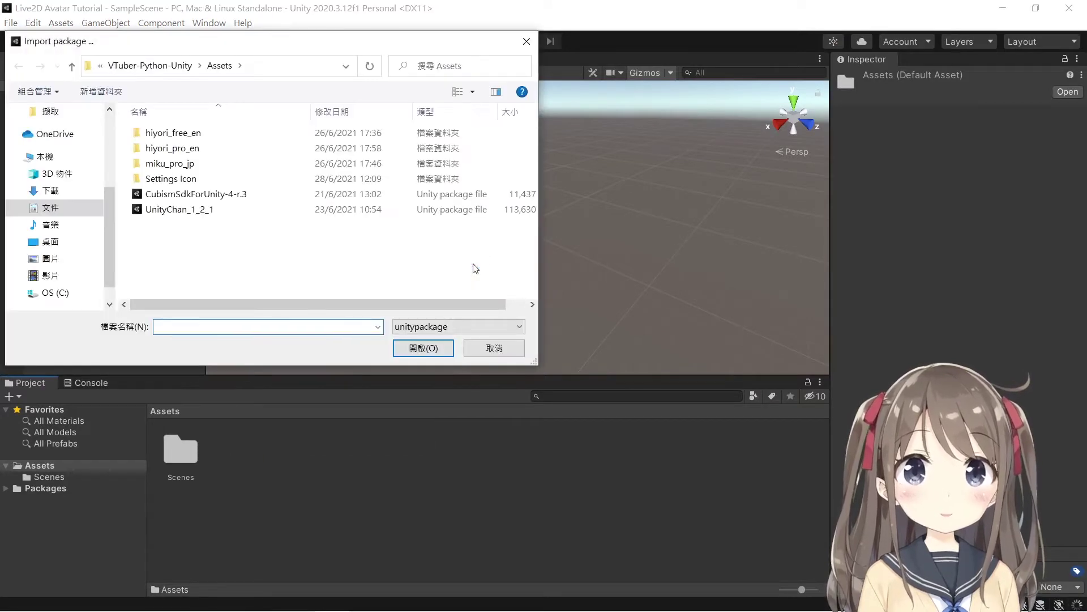
{"action": "left_click", "coordinate": [228, 196]}
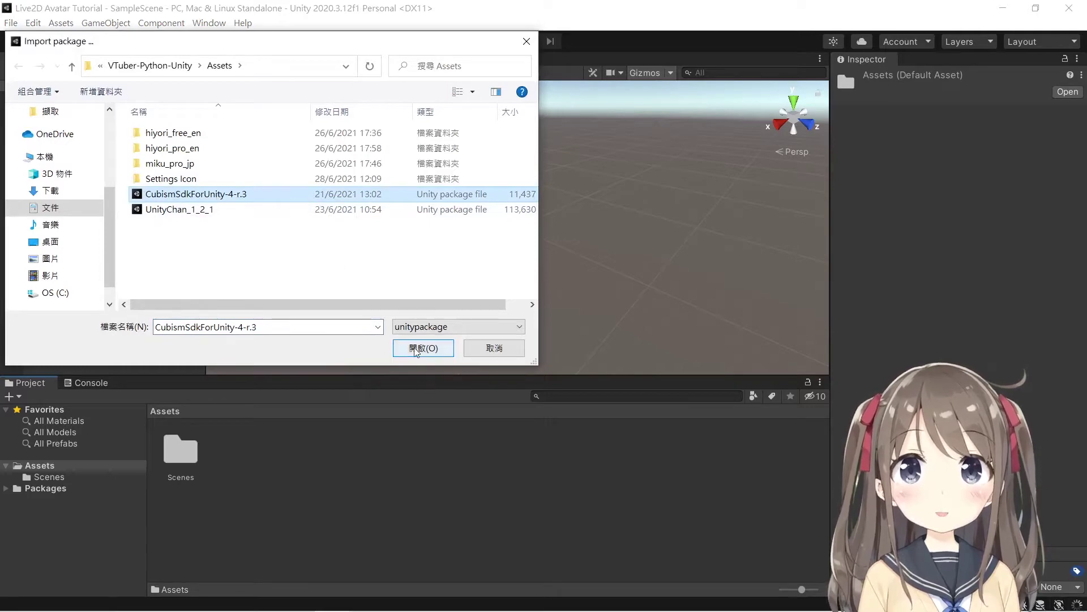
{"action": "left_click", "coordinate": [428, 350]}
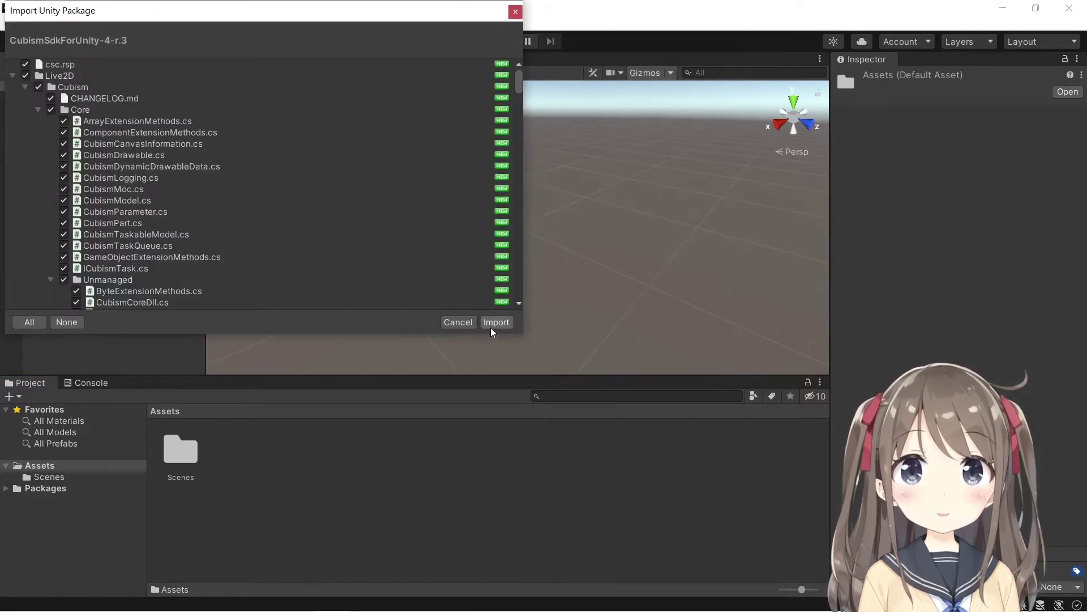
{"action": "left_click", "coordinate": [490, 326]}
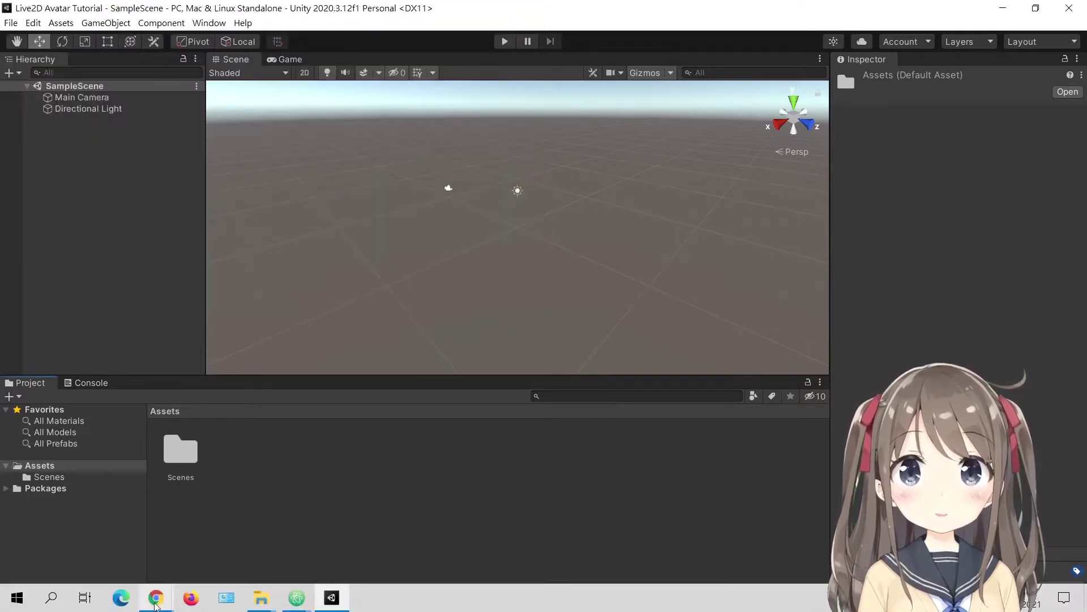
Switch back to the tutorial draft in Chrome.
{"action": "mouse_move", "coordinate": [155, 598]}
{"action": "left_click", "coordinate": [98, 520]}
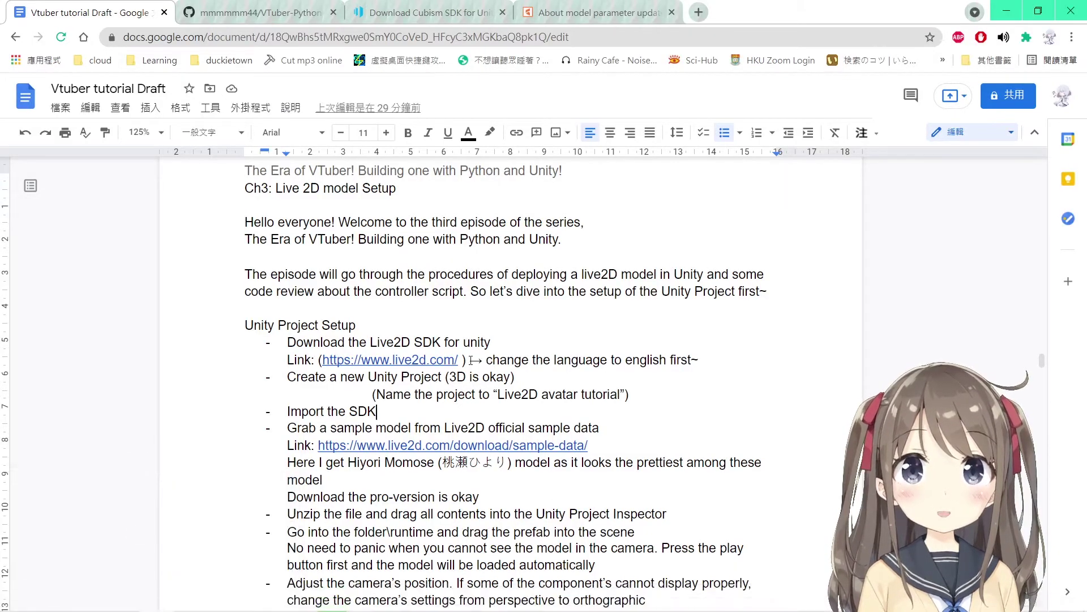
Switch to the Cubism SDK download page and go to the Live2D Cubism home page.
{"action": "left_click", "coordinate": [669, 364], "text": "shift"}
{"action": "left_click", "coordinate": [660, 364]}
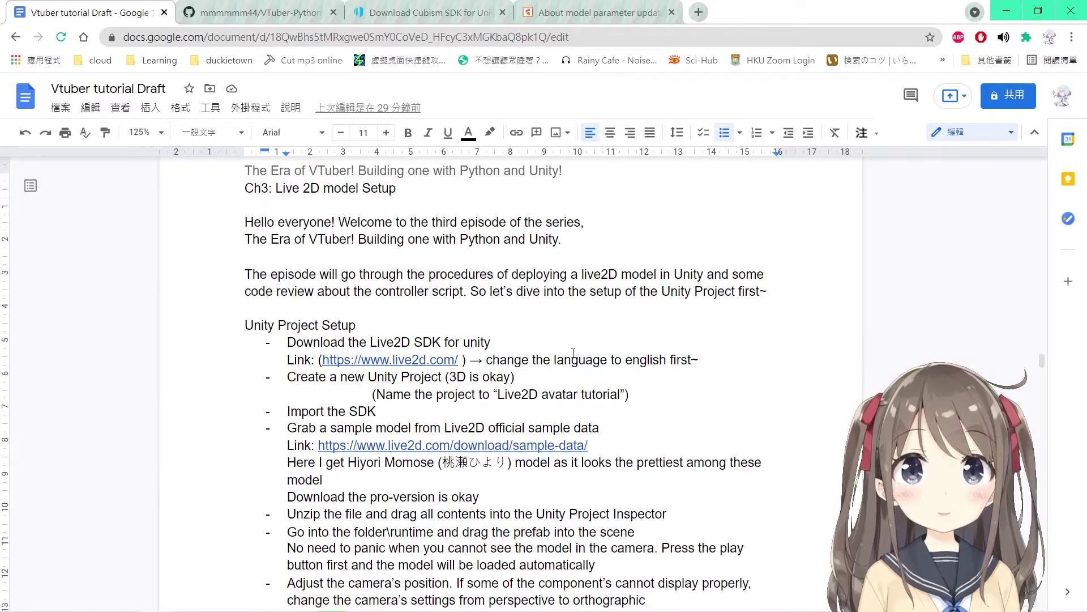
{"action": "left_click", "coordinate": [446, 7]}
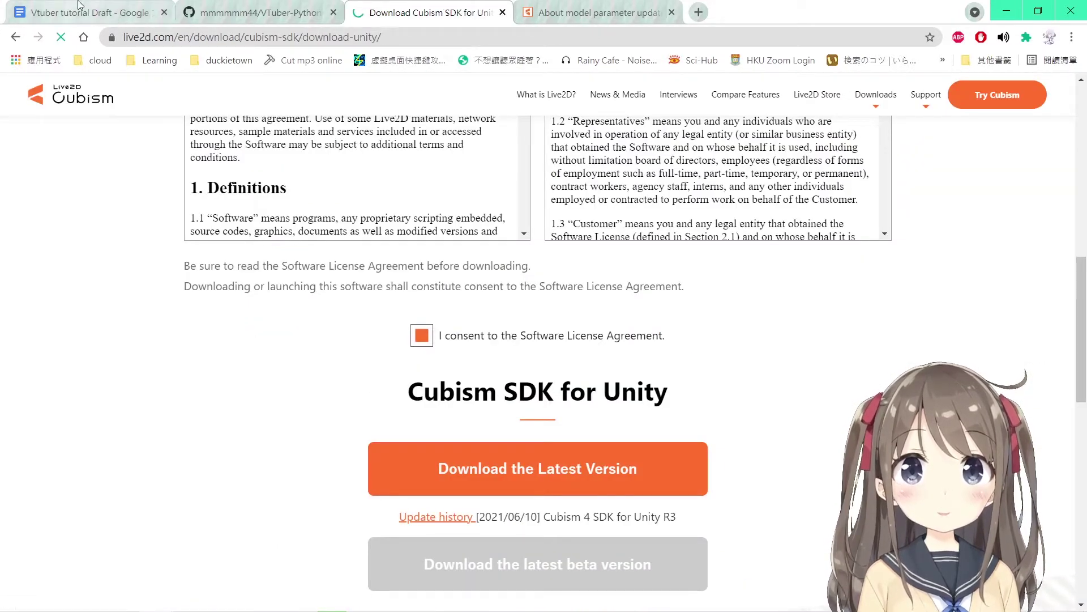
{"action": "left_click", "coordinate": [35, 94]}
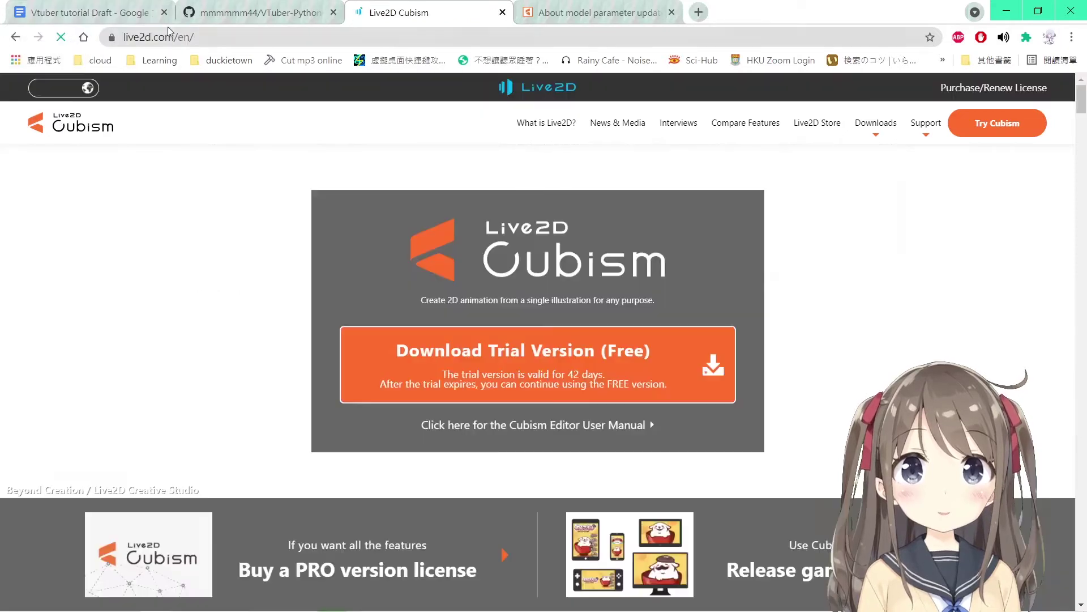
Return to the tutorial draft and check which Live2D sample model to use, highlighting the name Hiyori Momose.
{"action": "left_click", "coordinate": [130, 12]}
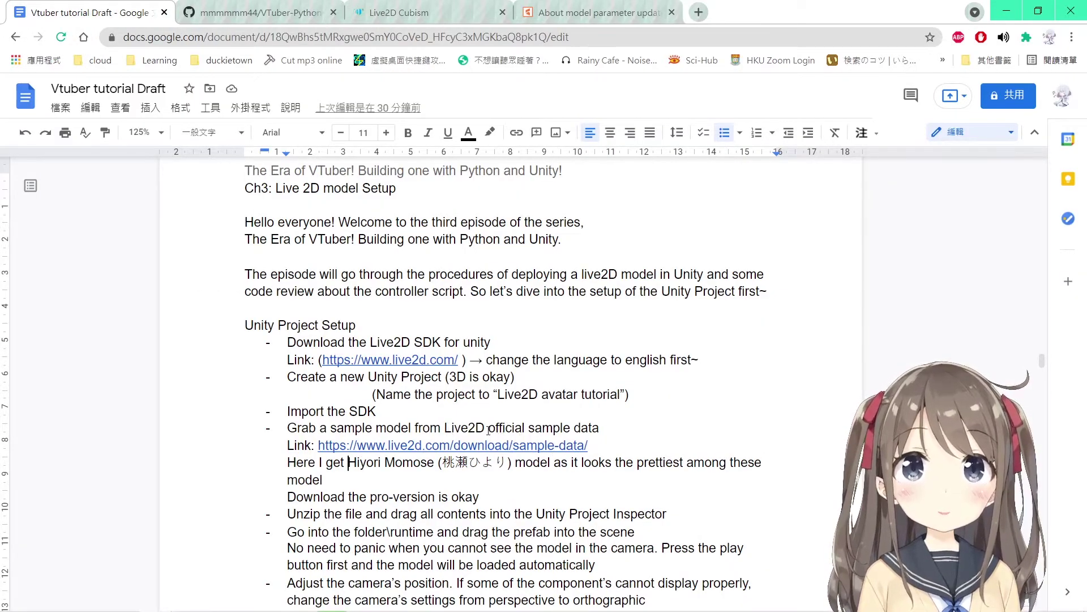
{"action": "left_click", "coordinate": [595, 429]}
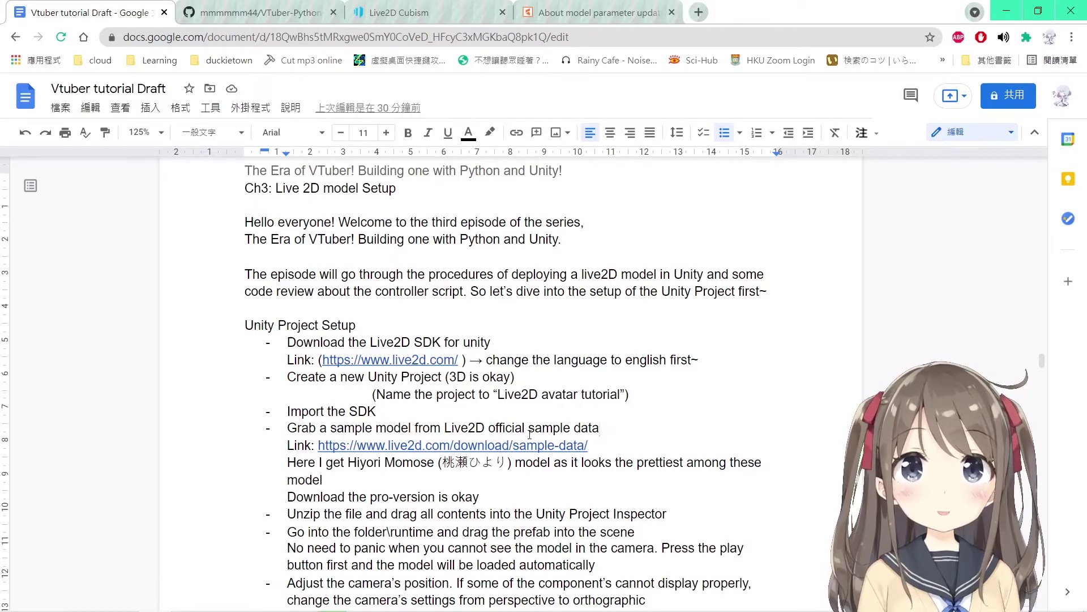
{"action": "left_click", "coordinate": [399, 12]}
{"action": "left_click", "coordinate": [91, 12]}
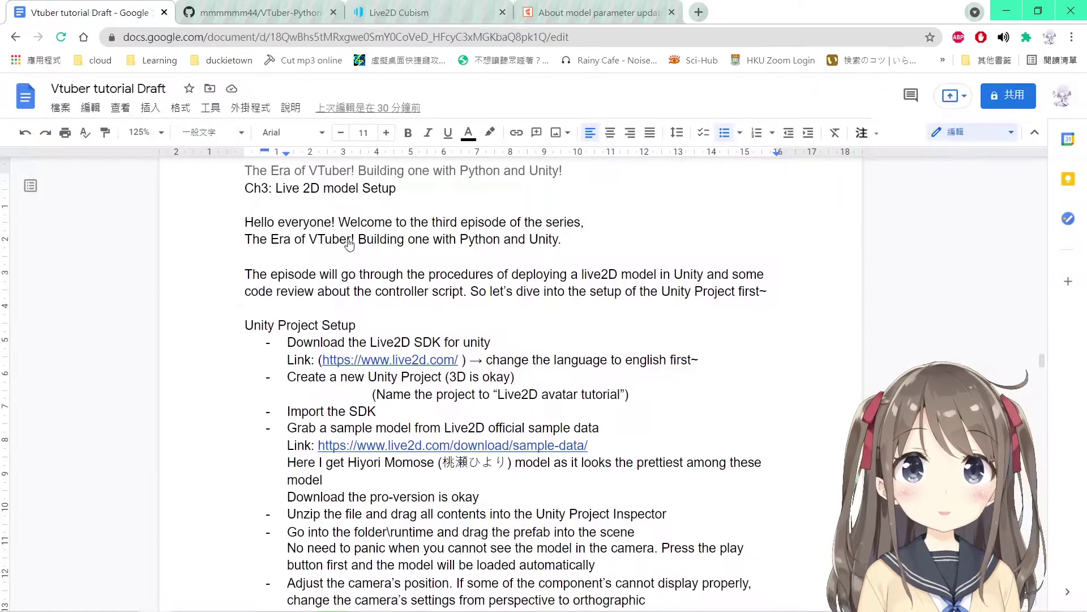
{"action": "left_click_drag", "start_coordinate": [348, 462], "coordinate": [440, 462]}
{"action": "left_click", "coordinate": [440, 463]}
{"action": "left_click", "coordinate": [438, 464], "text": "shift"}
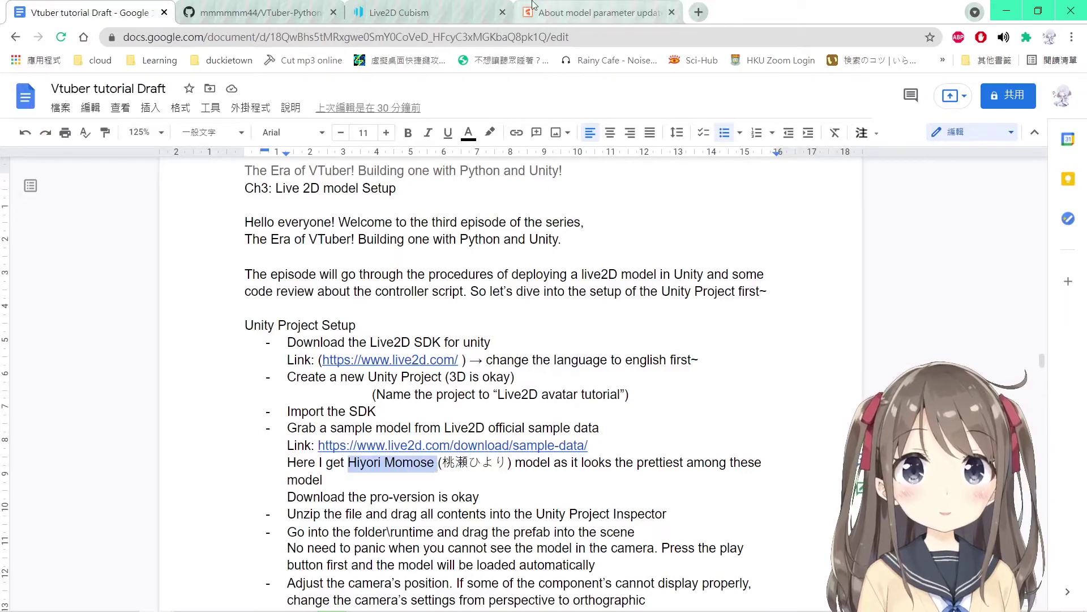
Open the Sample Data download page on the Live2D Cubism website.
{"action": "left_click", "coordinate": [400, 12]}
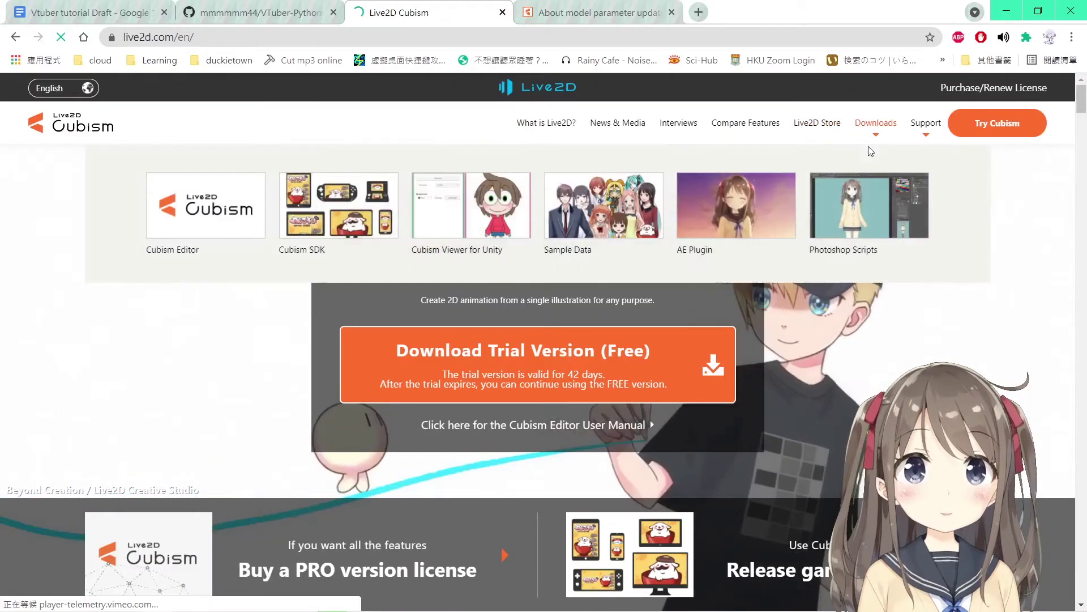
{"action": "left_click", "coordinate": [876, 124]}
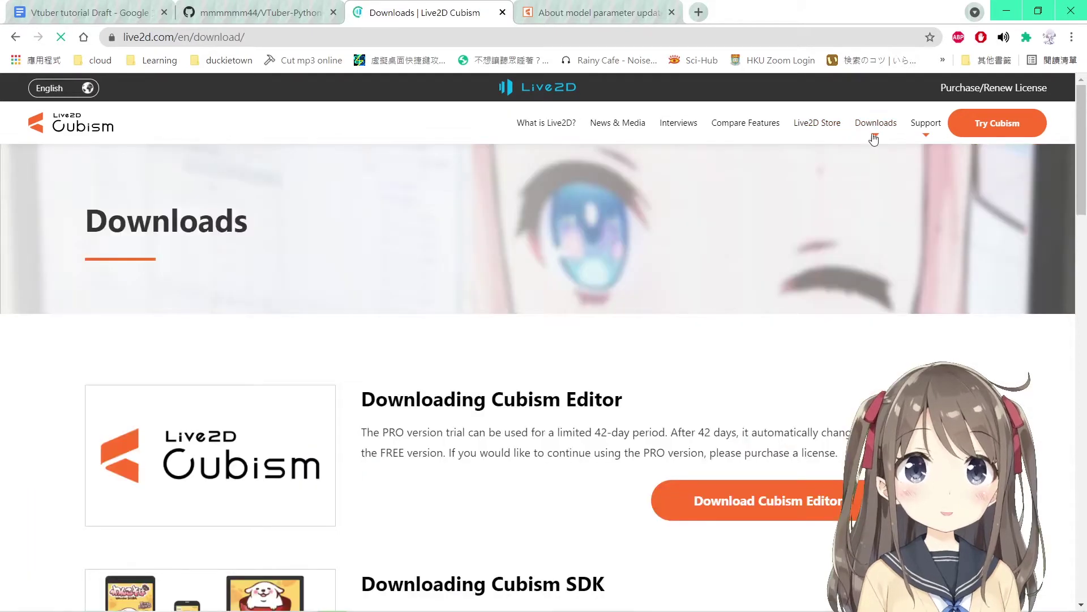
{"action": "mouse_move", "coordinate": [874, 136]}
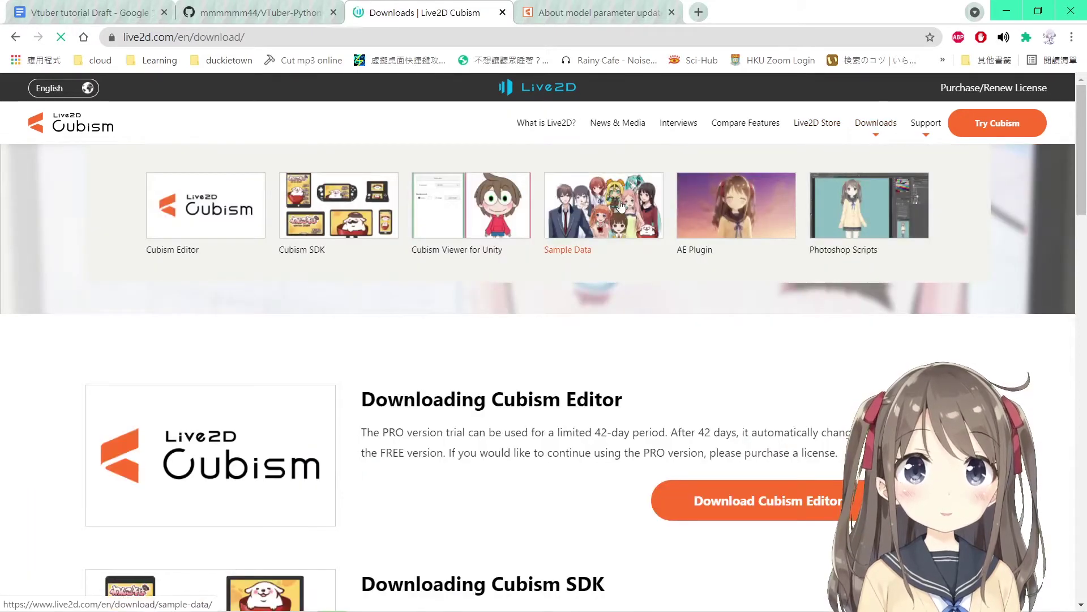
{"action": "left_click", "coordinate": [621, 205]}
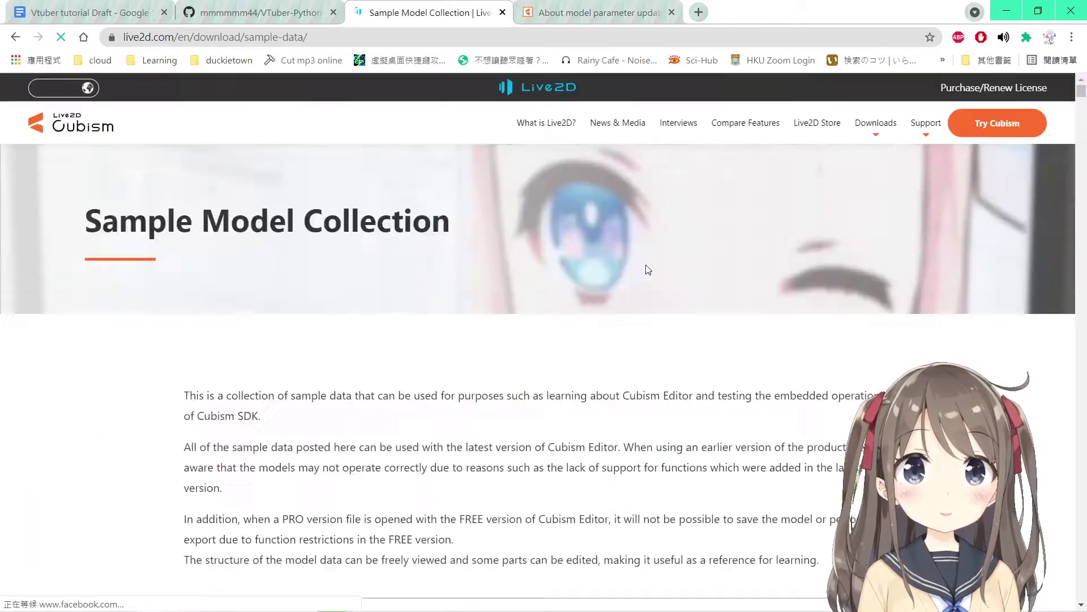
Look through the Sample Model Collection for the Hiyori Momose model and its download options.
{"action": "scroll", "coordinate": [644, 281], "scroll_direction": "down", "scroll_amount": 8}
{"action": "scroll", "coordinate": [588, 325], "scroll_direction": "up", "scroll_amount": 7}
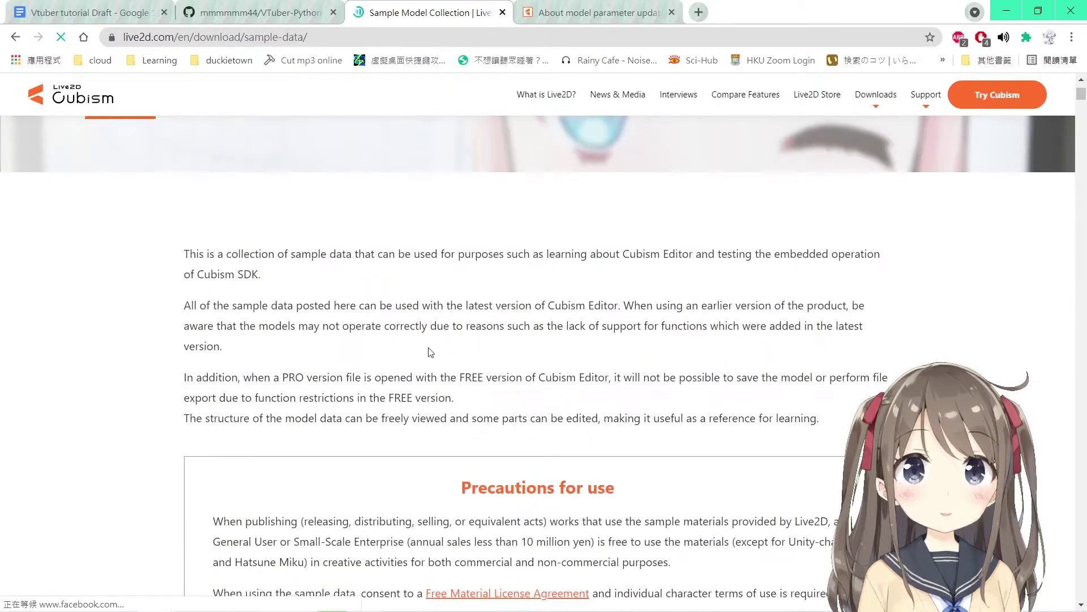
{"action": "scroll", "coordinate": [431, 352], "scroll_direction": "down", "scroll_amount": 15}
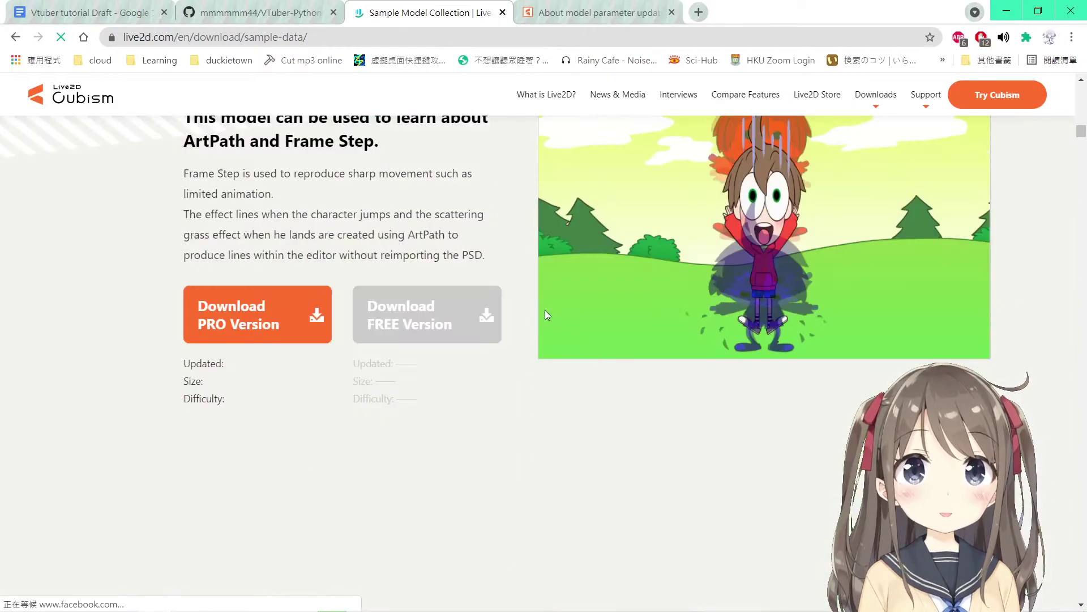
{"action": "scroll", "coordinate": [548, 315], "scroll_direction": "down", "scroll_amount": 7}
{"action": "scroll", "coordinate": [547, 331], "scroll_direction": "up", "scroll_amount": 15}
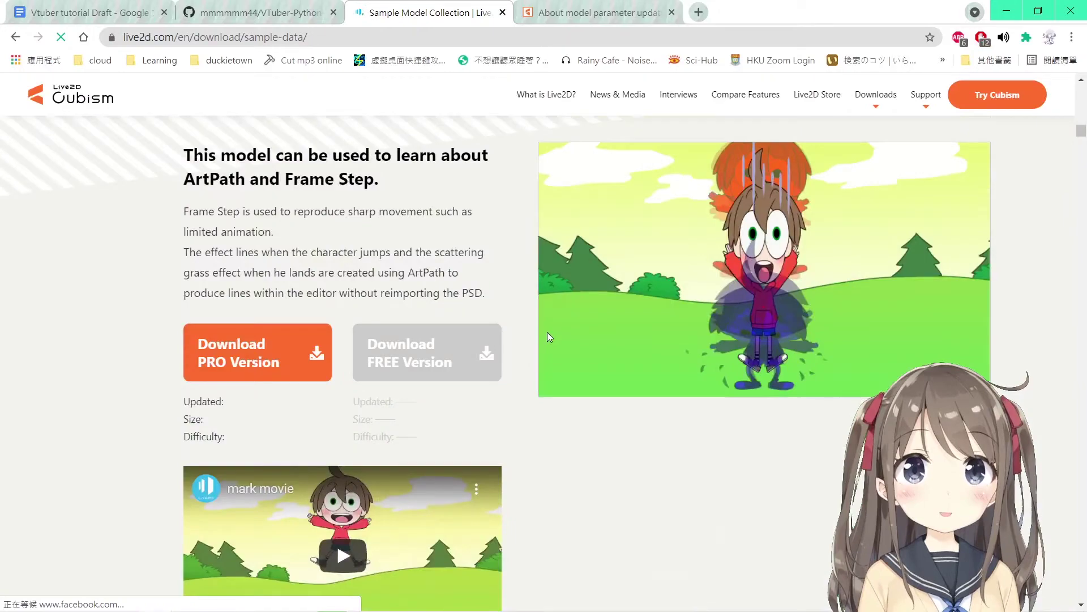
{"action": "scroll", "coordinate": [543, 357], "scroll_direction": "down", "scroll_amount": 4}
{"action": "scroll", "coordinate": [482, 360], "scroll_direction": "up", "scroll_amount": 2}
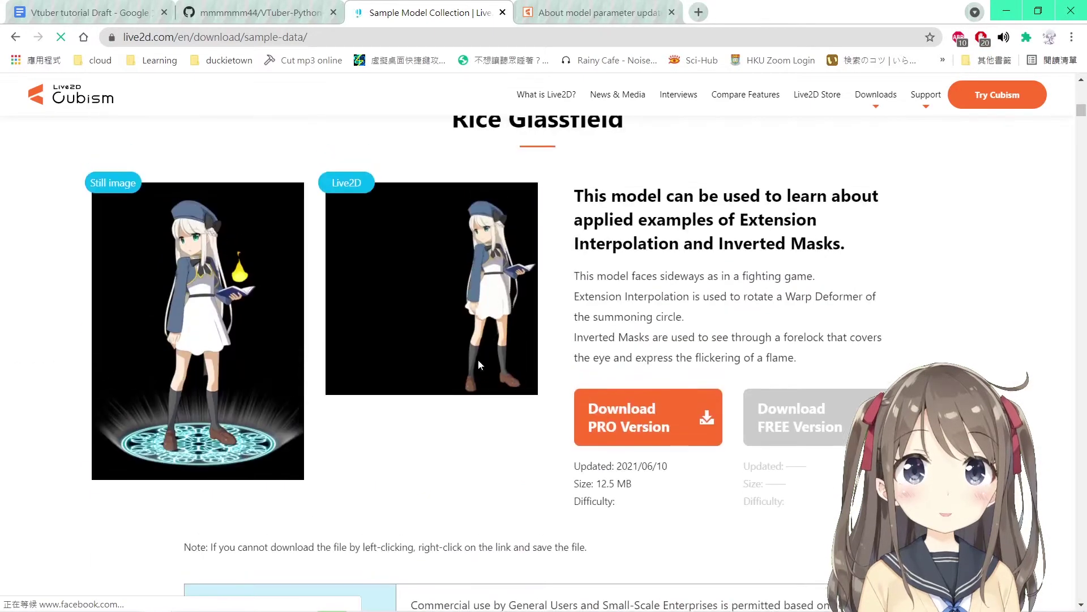
{"action": "scroll", "coordinate": [470, 334], "scroll_direction": "down", "scroll_amount": 15}
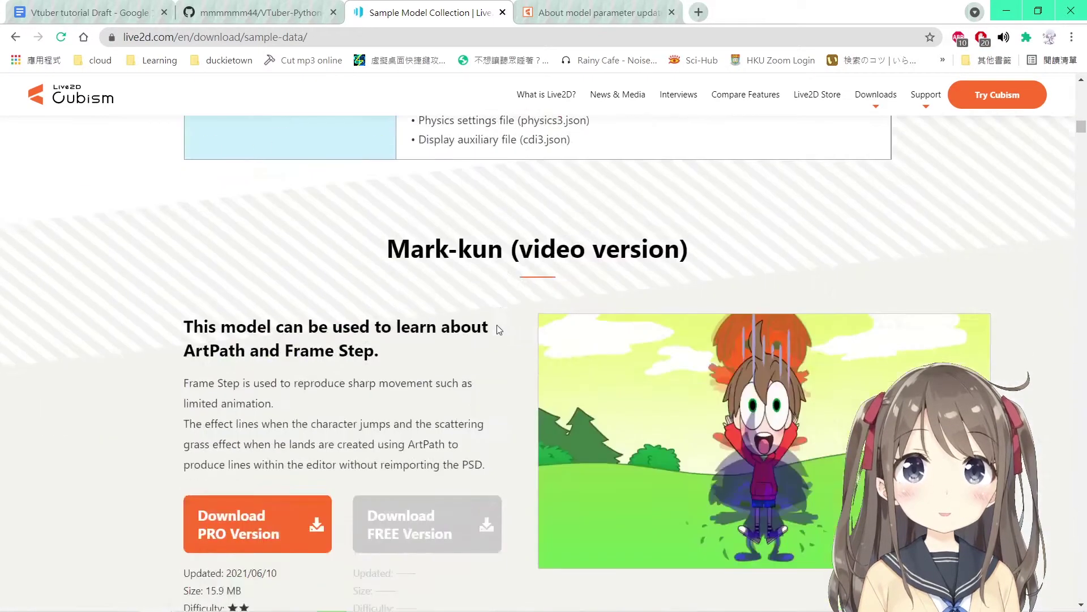
{"action": "scroll", "coordinate": [496, 322], "scroll_direction": "up", "scroll_amount": 7}
{"action": "scroll", "coordinate": [496, 322], "scroll_direction": "down", "scroll_amount": 20}
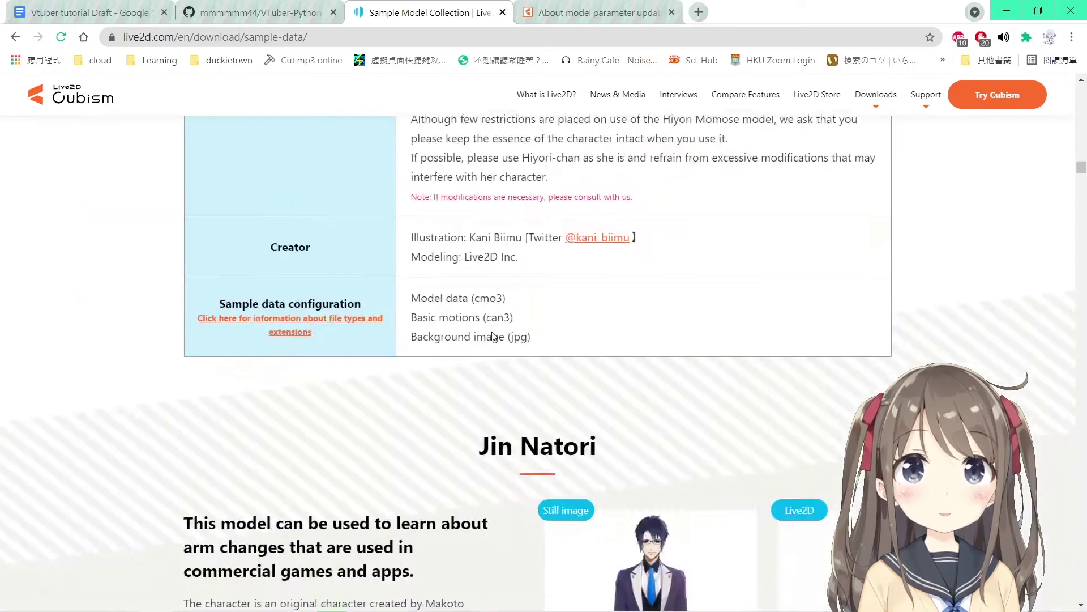
{"action": "scroll", "coordinate": [459, 305], "scroll_direction": "up", "scroll_amount": 20}
{"action": "scroll", "coordinate": [459, 305], "scroll_direction": "down", "scroll_amount": 15}
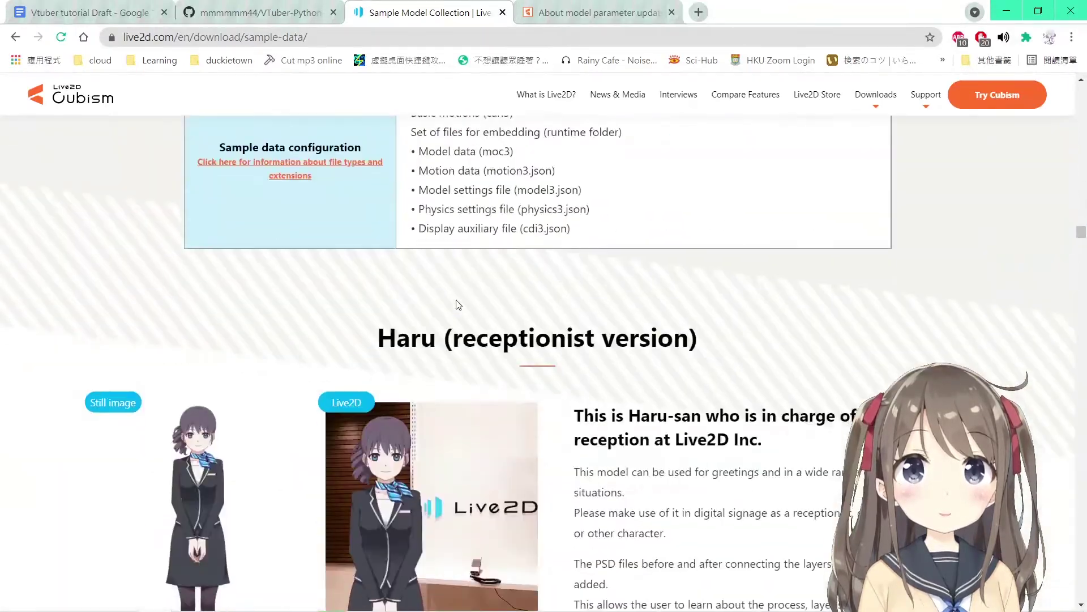
{"action": "scroll", "coordinate": [464, 317], "scroll_direction": "up", "scroll_amount": 20}
{"action": "scroll", "coordinate": [469, 324], "scroll_direction": "down", "scroll_amount": 15}
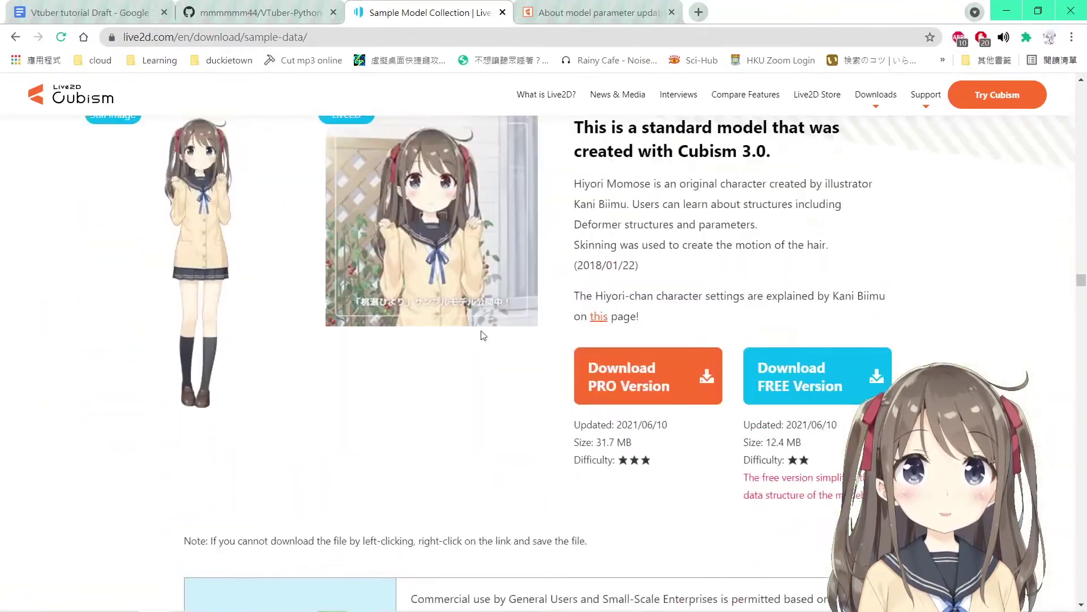
{"action": "scroll", "coordinate": [469, 324], "scroll_direction": "up", "scroll_amount": 3}
{"action": "left_click_drag", "start_coordinate": [702, 422], "coordinate": [708, 371]}
{"action": "left_click", "coordinate": [662, 335]}
{"action": "scroll", "coordinate": [660, 340], "scroll_direction": "down", "scroll_amount": 5}
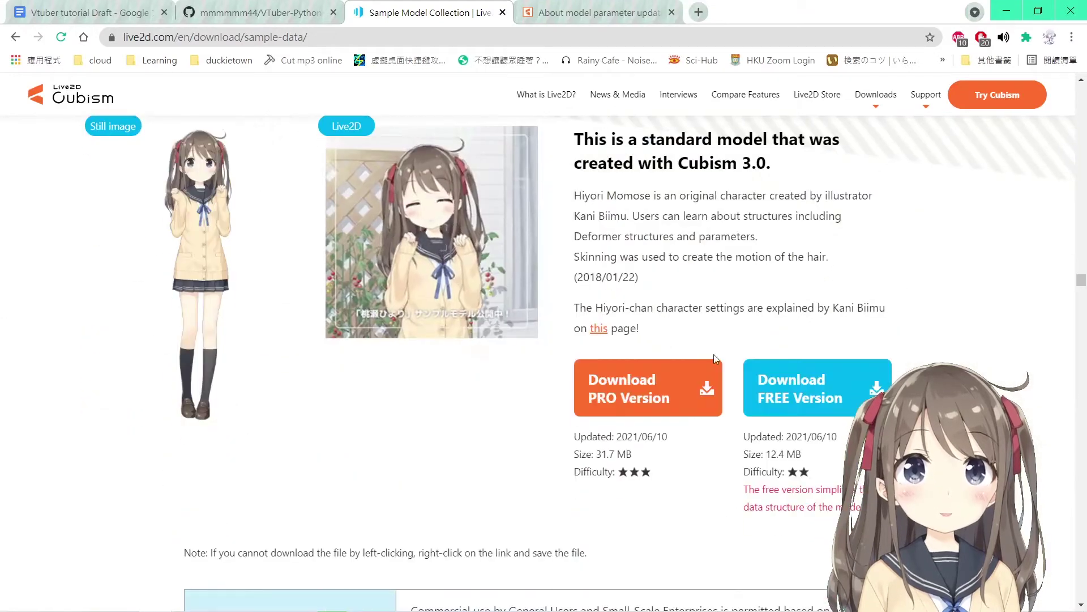
Start downloading the PRO version of Hiyori Momose, choose the Downloads folder as the save location, and cancel the save.
{"action": "left_click", "coordinate": [631, 383]}
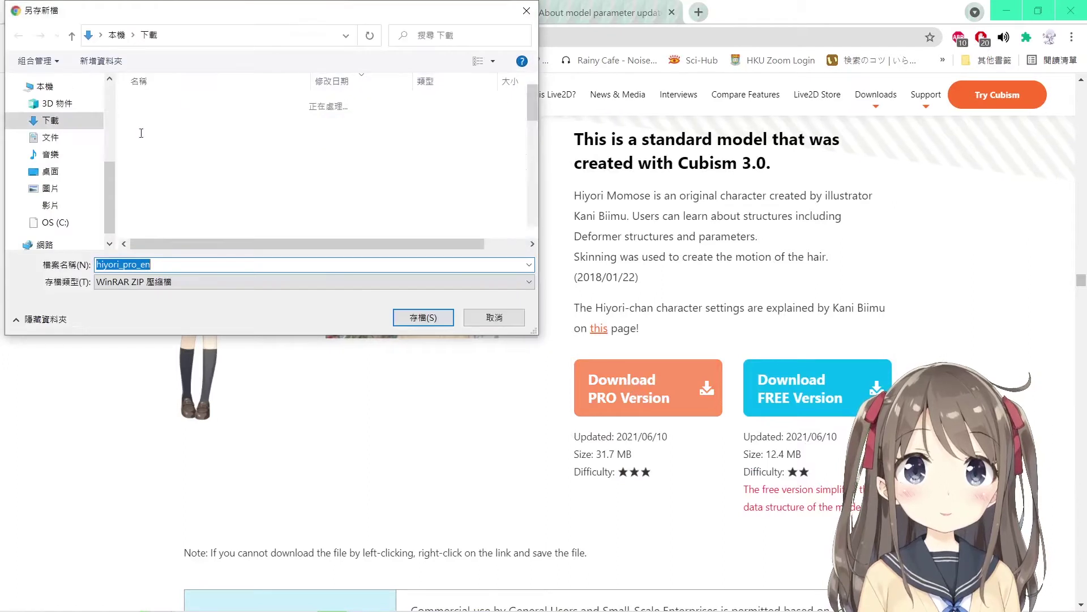
{"action": "scroll", "coordinate": [80, 163], "scroll_direction": "up", "scroll_amount": 2}
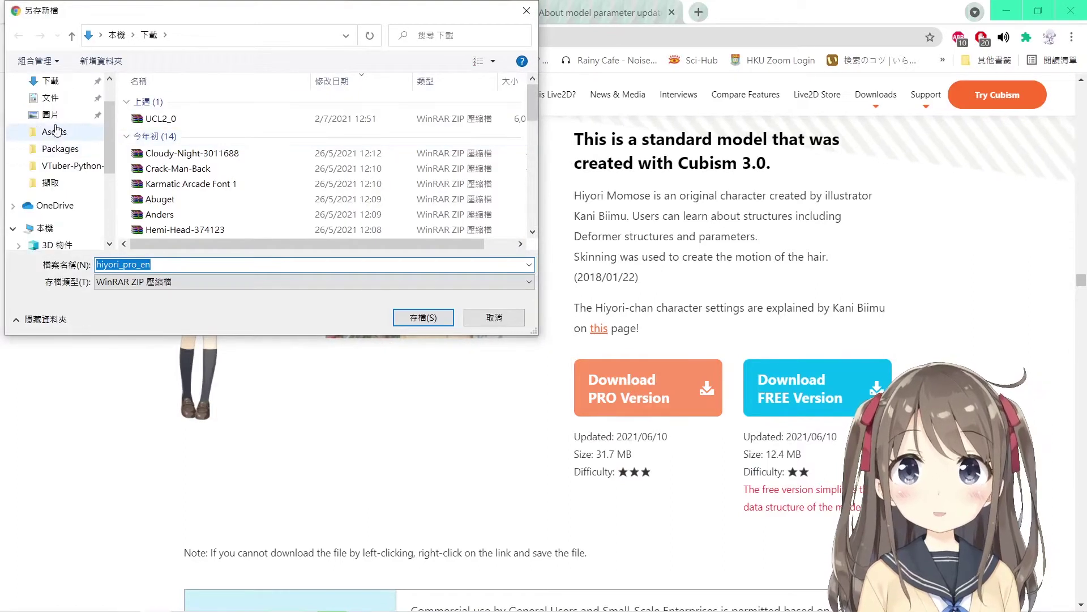
{"action": "scroll", "coordinate": [51, 111], "scroll_direction": "up", "scroll_amount": 1}
{"action": "left_click", "coordinate": [51, 97]}
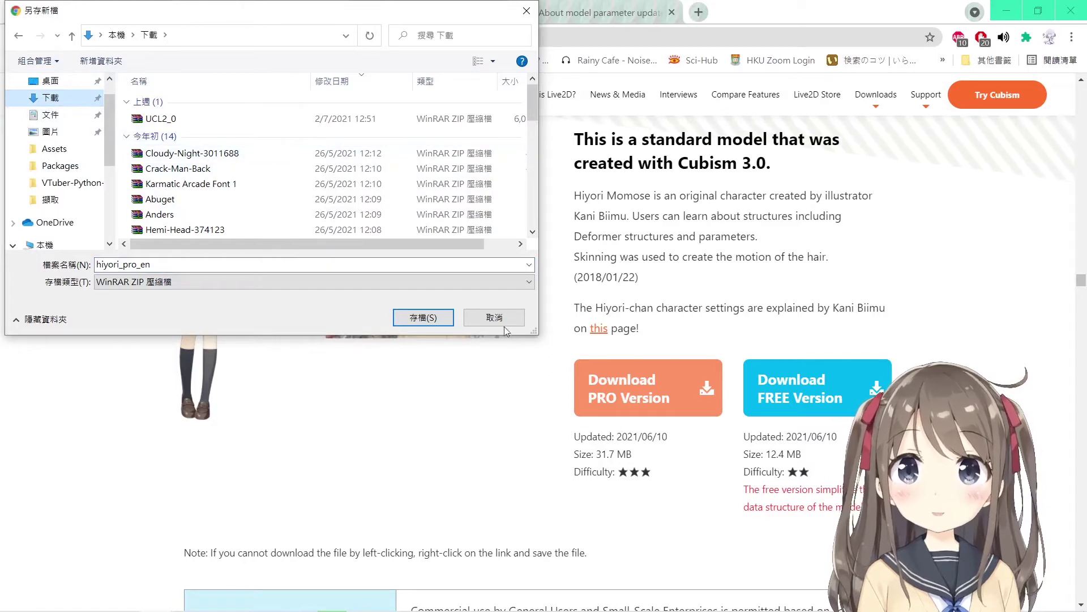
{"action": "left_click", "coordinate": [494, 317]}
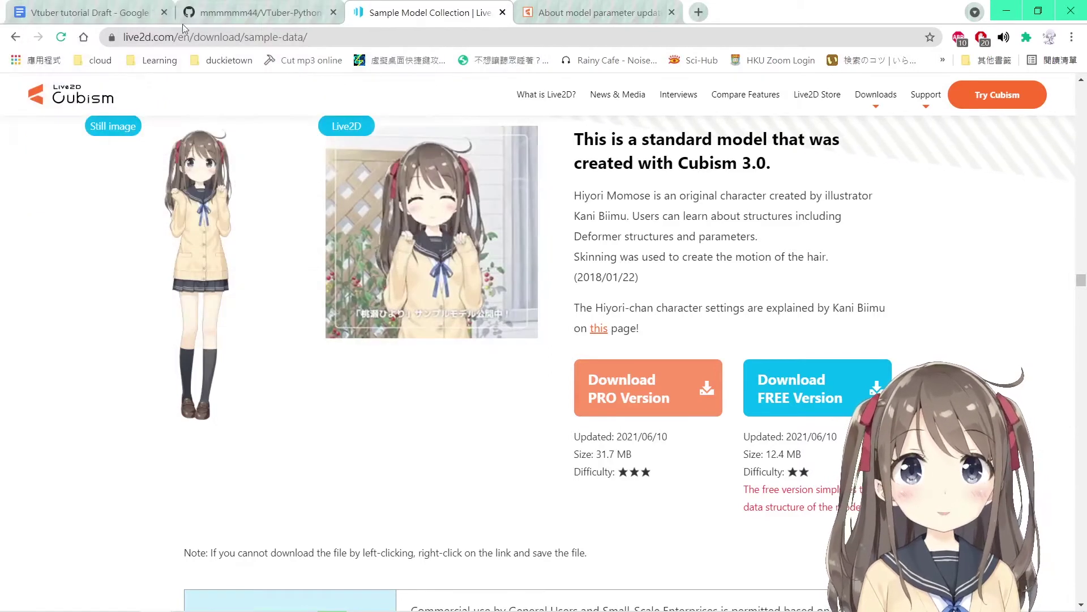
Return to the tutorial draft and check the instruction about unzipping the model file and adding its contents to Unity.
{"action": "left_click", "coordinate": [103, 19]}
{"action": "scroll", "coordinate": [409, 456], "scroll_direction": "down", "scroll_amount": 3}
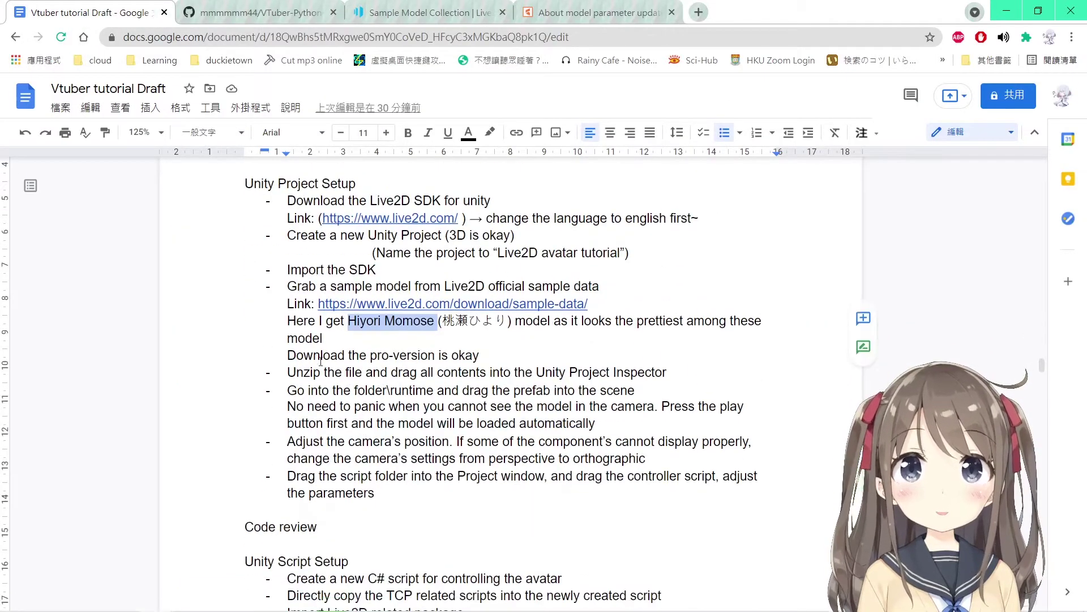
{"action": "mouse_move", "coordinate": [289, 355]}
{"action": "left_mouse_down"}
{"action": "mouse_move", "coordinate": [448, 355]}
{"action": "mouse_move", "coordinate": [287, 372]}
{"action": "left_mouse_up"}
{"action": "left_click", "coordinate": [441, 356]}
{"action": "key", "text": "alt+Tab"}
{"action": "key", "text": "Escape"}
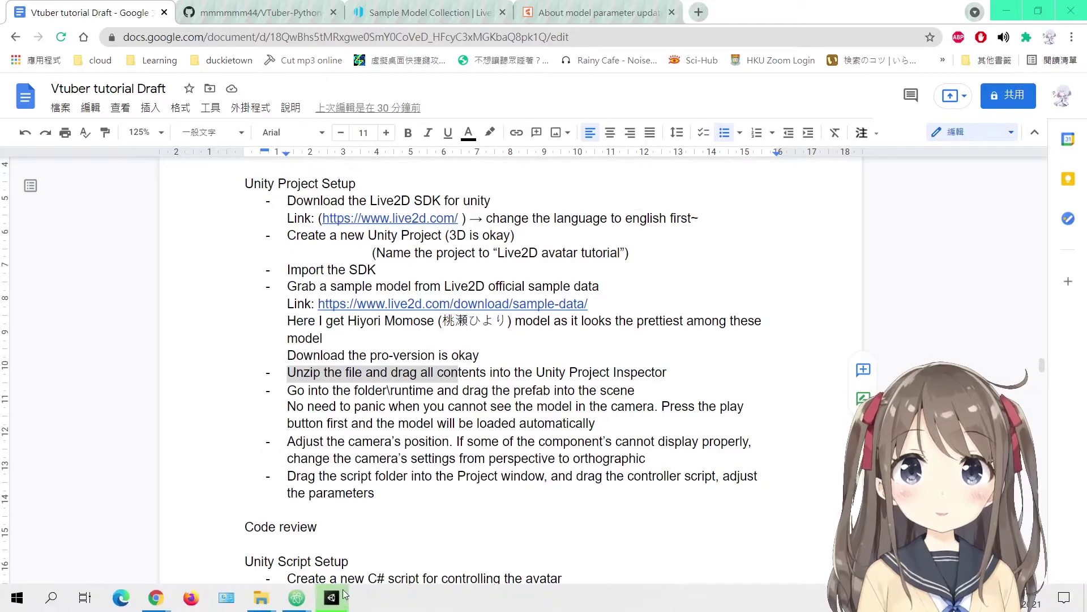
Switch to Unity and look over the Live2D Avatar Tutorial project's Assets folder.
{"action": "key", "text": "alt+Tab"}
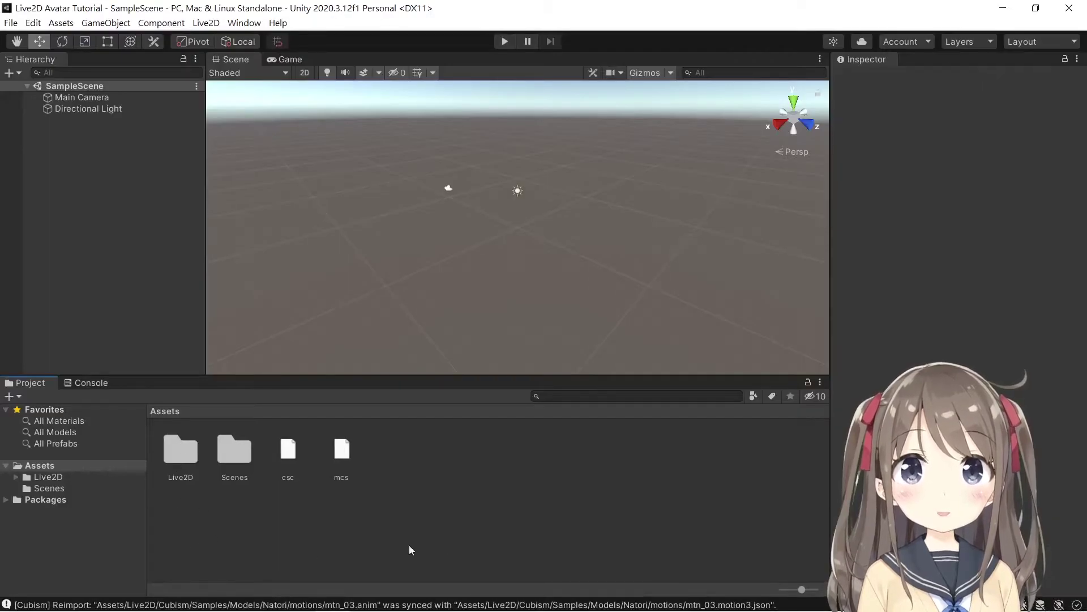
{"action": "left_click", "coordinate": [166, 460]}
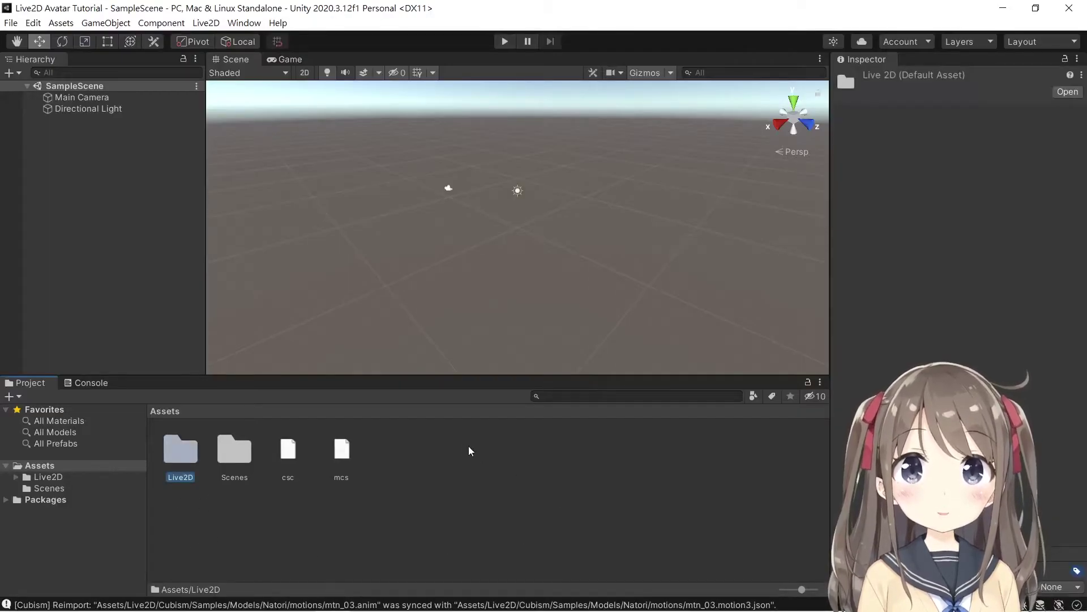
{"action": "left_click", "coordinate": [431, 450]}
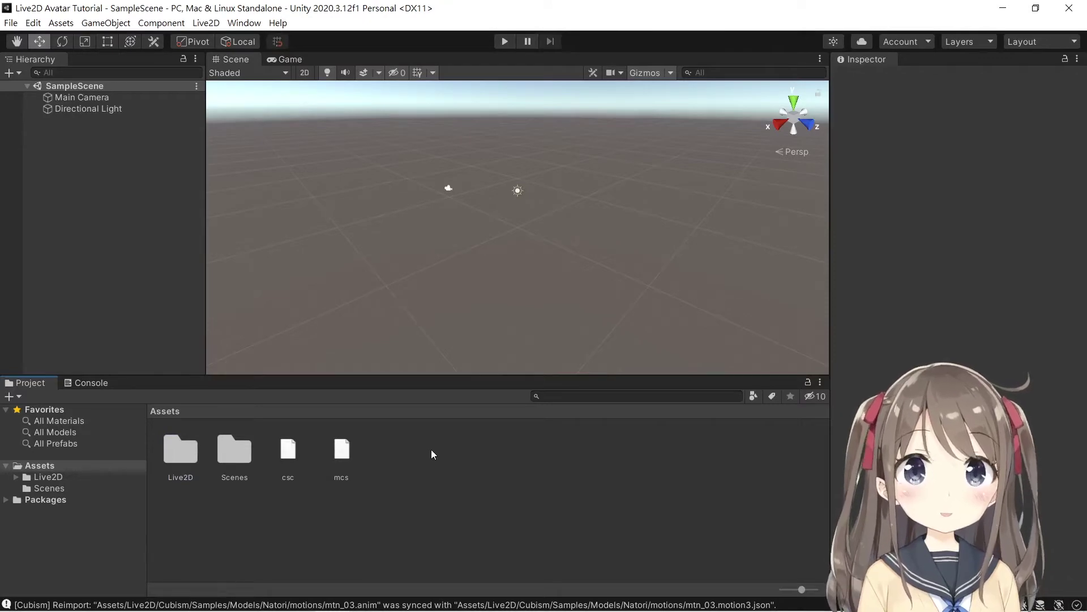
{"action": "right_click", "coordinate": [431, 454]}
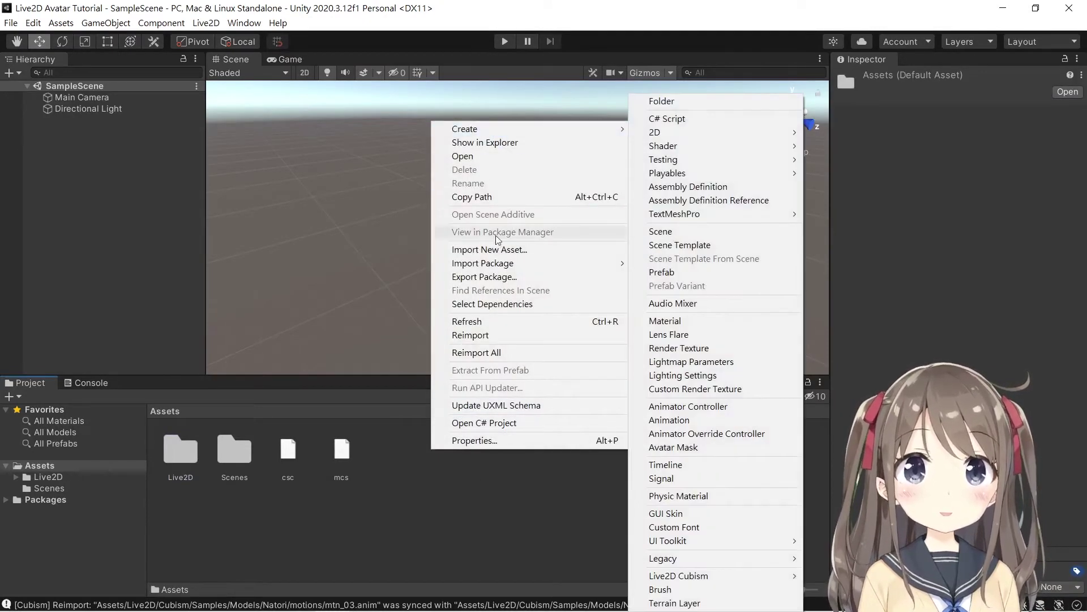
{"action": "left_click", "coordinate": [492, 514]}
Import the hiyori_pro_en folder from the Assets folder of VTuber-Python-Unity in File Explorer into the Unity project's assets.
{"action": "key", "text": "alt+Tab"}
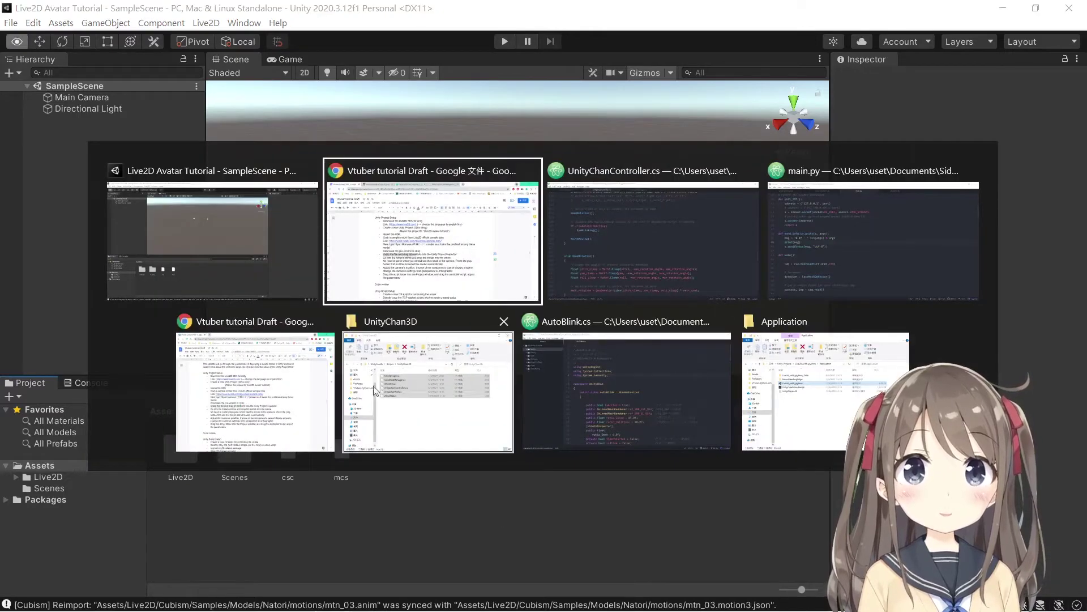
{"action": "left_click", "coordinate": [393, 345]}
{"action": "left_click", "coordinate": [238, 208]}
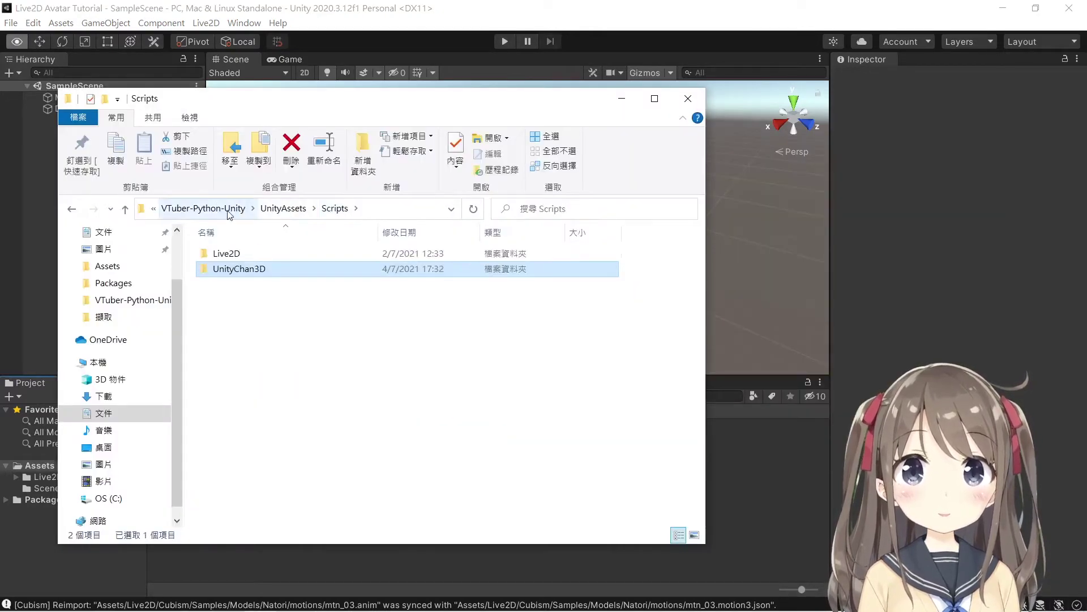
{"action": "left_click", "coordinate": [210, 208]}
{"action": "double_click", "coordinate": [229, 287]}
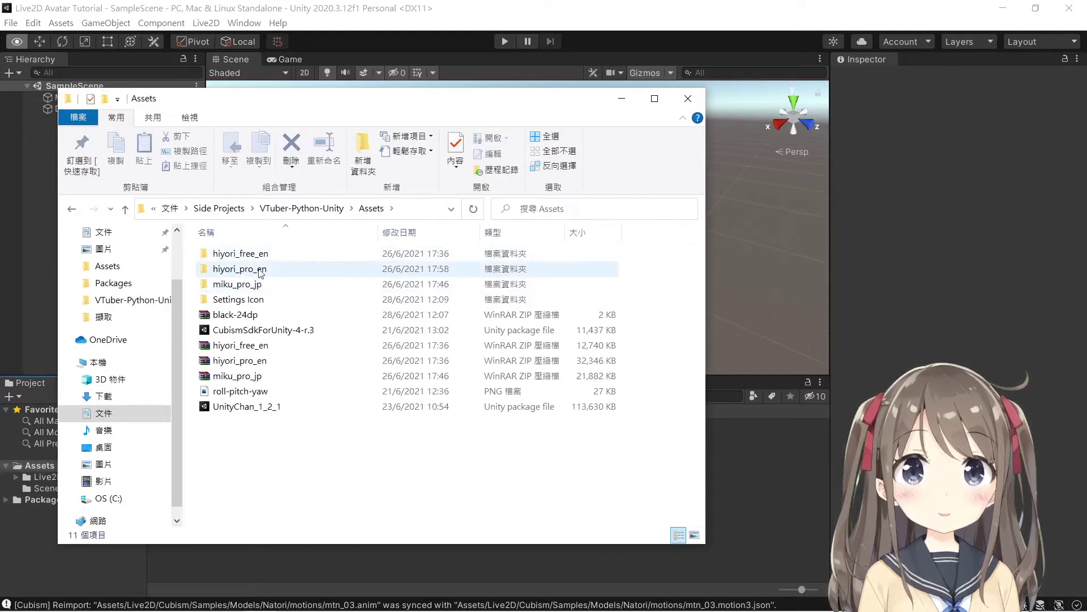
{"action": "left_click", "coordinate": [243, 269]}
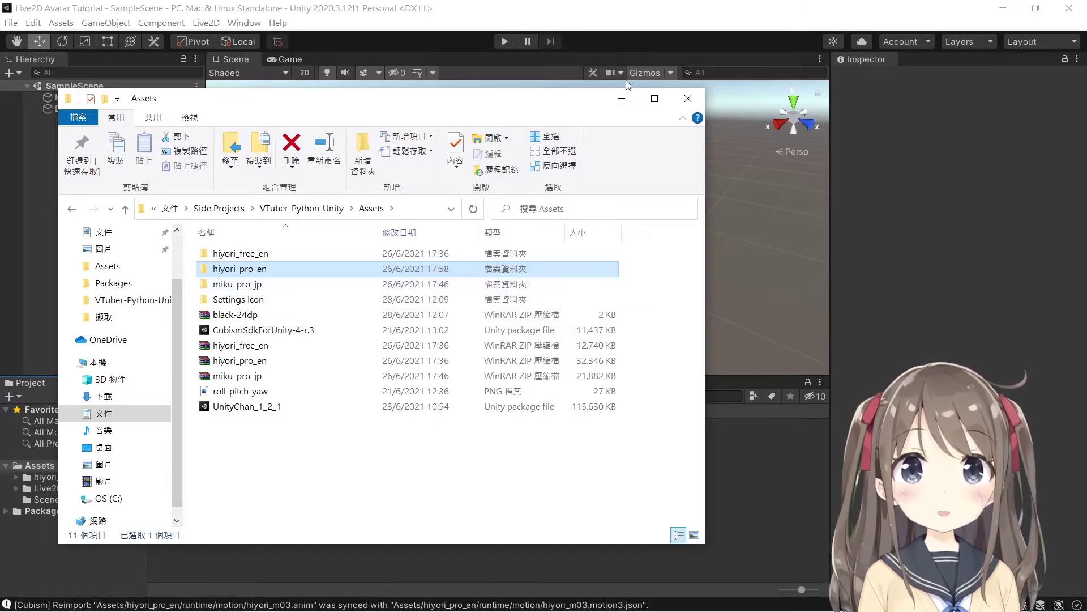
Return to Unity and open the imported hiyori_pro_en folder in the project's assets.
{"action": "left_click", "coordinate": [622, 98]}
{"action": "left_click", "coordinate": [176, 445]}
{"action": "double_click", "coordinate": [176, 445]}
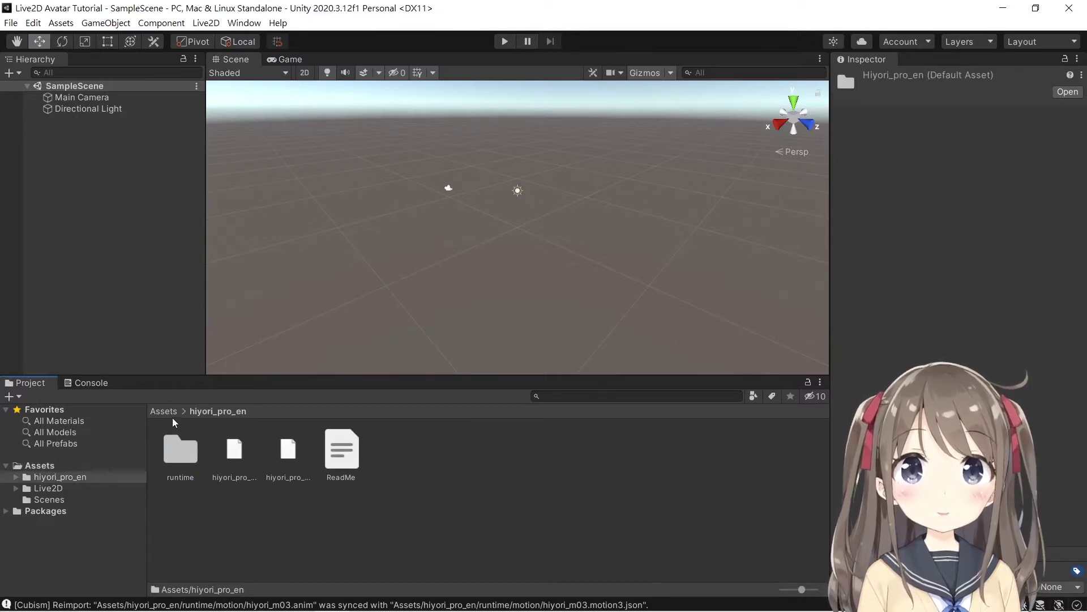
Open the runtime folder of hiyori_pro_en and add the hiyori_pro_t10 prefab to SampleScene.
{"action": "left_click", "coordinate": [168, 413]}
{"action": "double_click", "coordinate": [188, 449]}
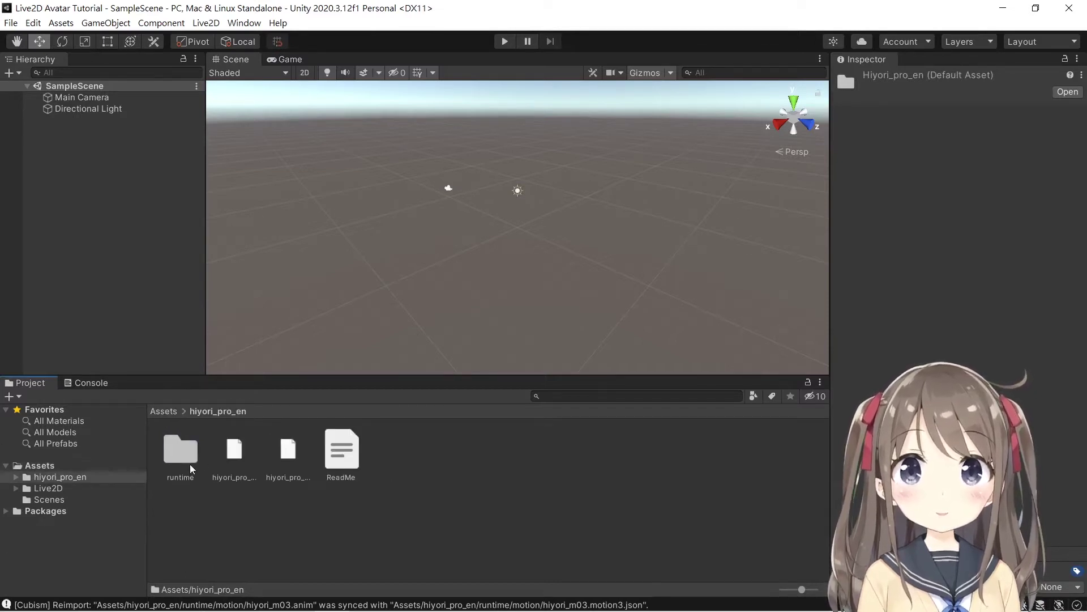
{"action": "double_click", "coordinate": [189, 452]}
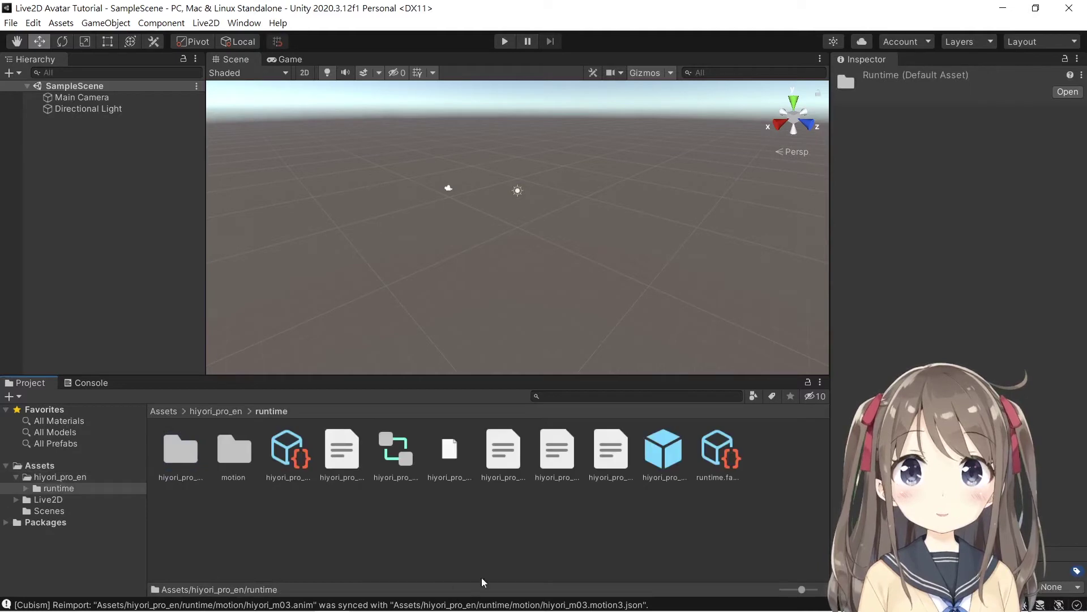
{"action": "left_click", "coordinate": [662, 461]}
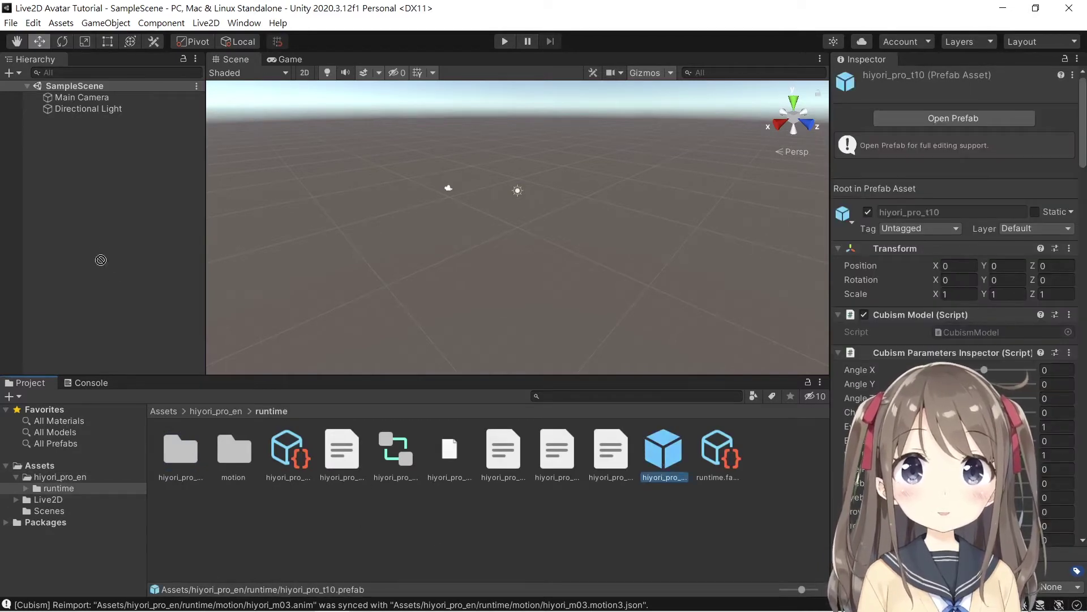
{"action": "left_click_drag", "start_coordinate": [100, 254], "coordinate": [89, 209]}
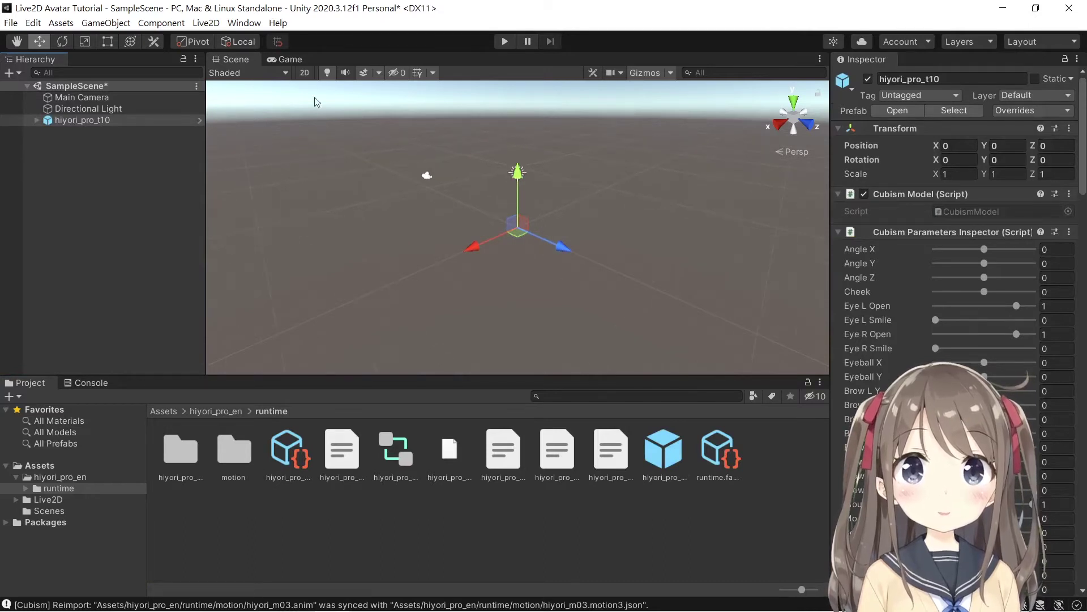
Play the scene briefly, stop it, and inspect the hiyori_pro_t10 model from the front in the Scene view.
{"action": "left_click", "coordinate": [290, 59]}
{"action": "left_click", "coordinate": [247, 65]}
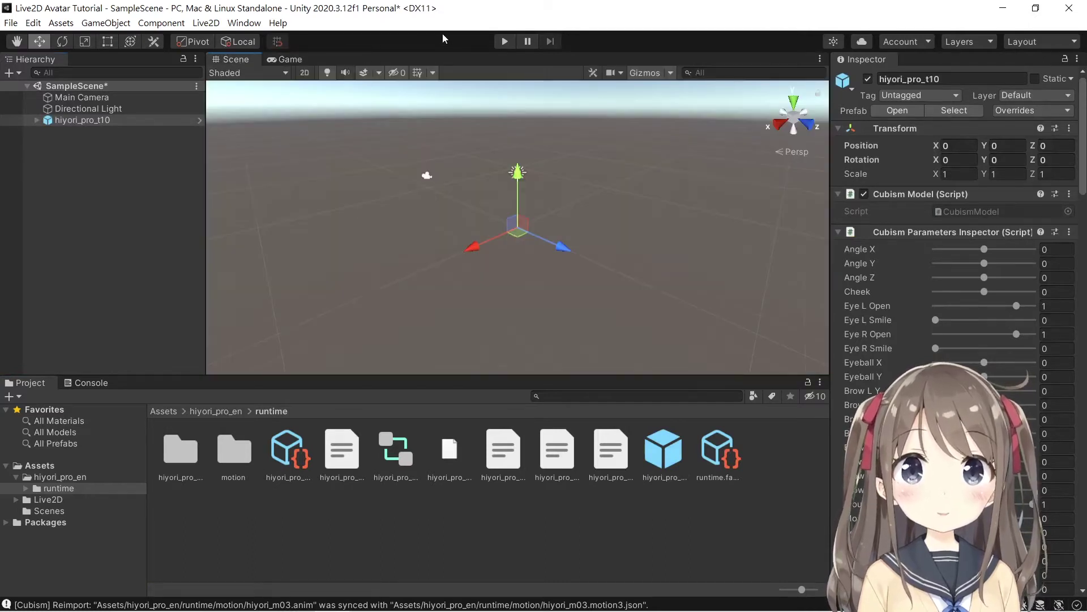
{"action": "left_click", "coordinate": [506, 41]}
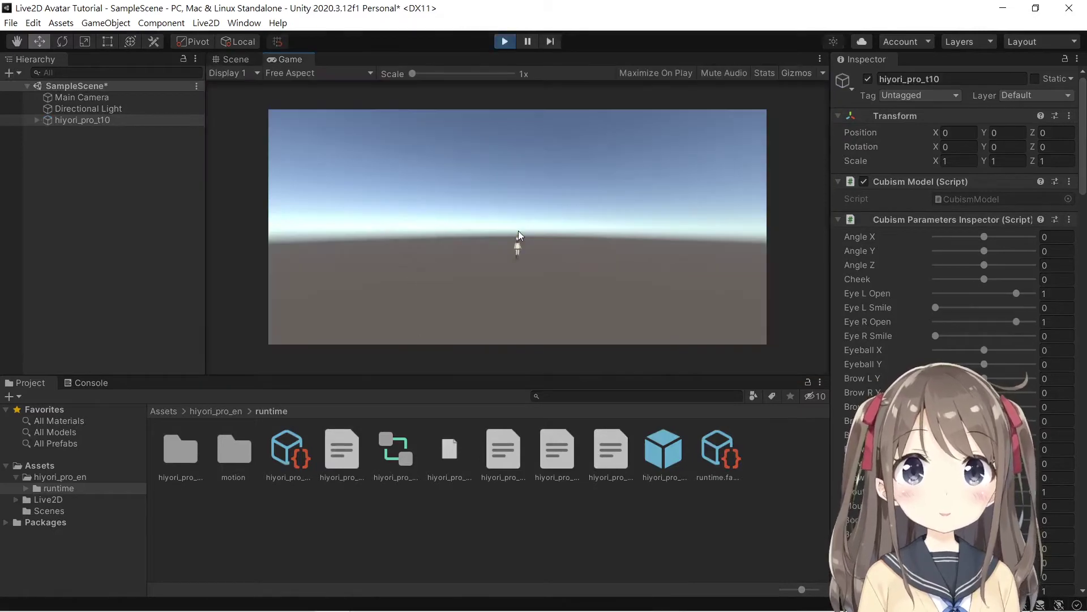
{"action": "left_click", "coordinate": [506, 41]}
{"action": "scroll", "coordinate": [534, 245], "scroll_direction": "up", "scroll_amount": 3}
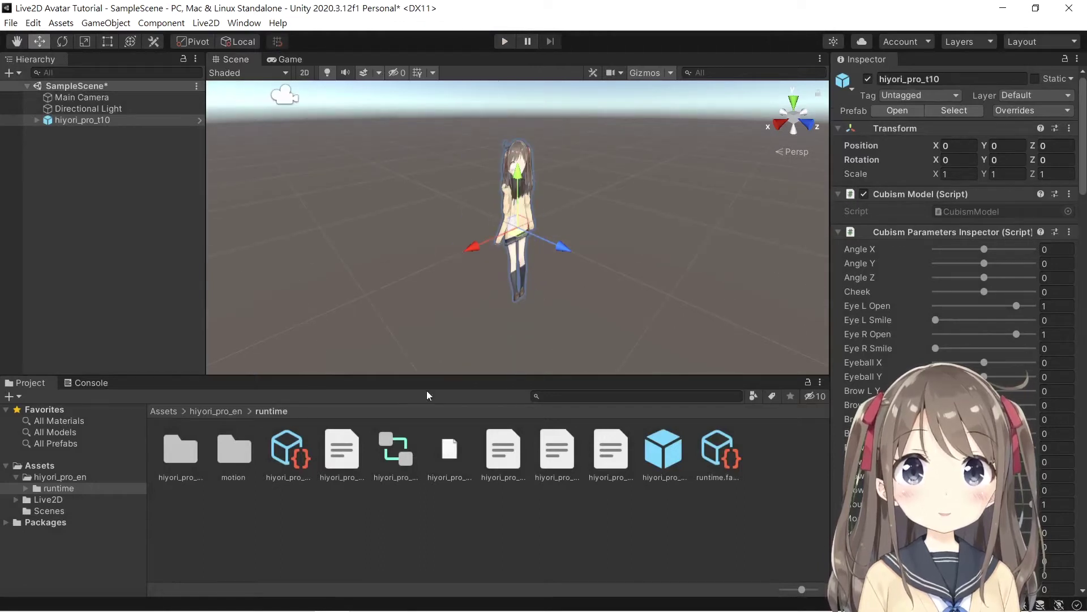
{"action": "left_click_drag", "start_coordinate": [514, 214], "coordinate": [573, 250], "text": "alt"}
{"action": "scroll", "coordinate": [597, 250], "scroll_direction": "up", "scroll_amount": 2}
{"action": "scroll", "coordinate": [607, 255], "scroll_direction": "down", "scroll_amount": 2}
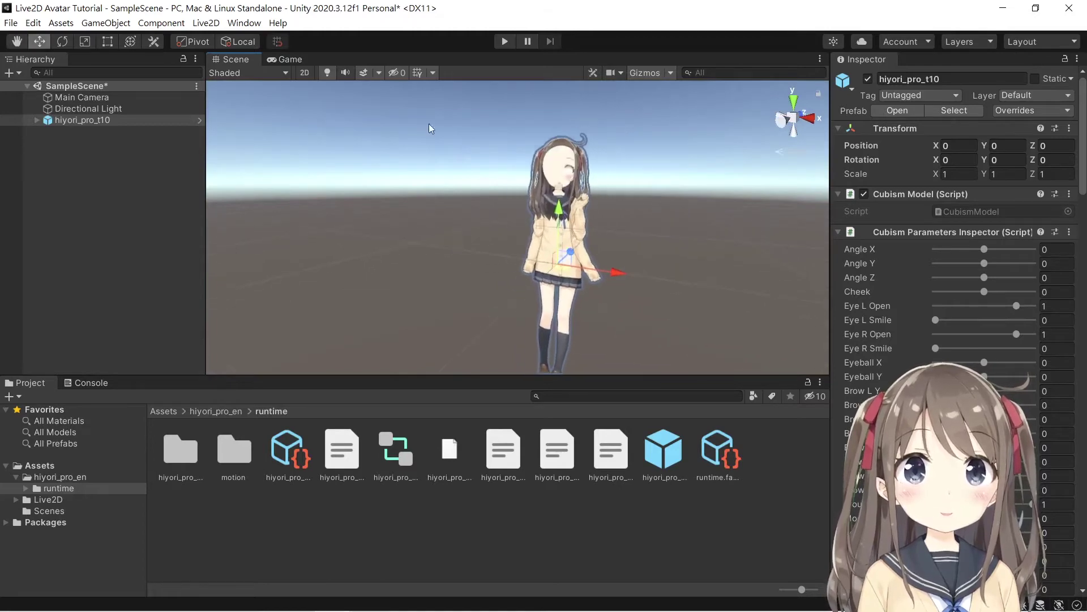
Show the Game view and switch the editor to the MyLayout window layout.
{"action": "left_click", "coordinate": [289, 60]}
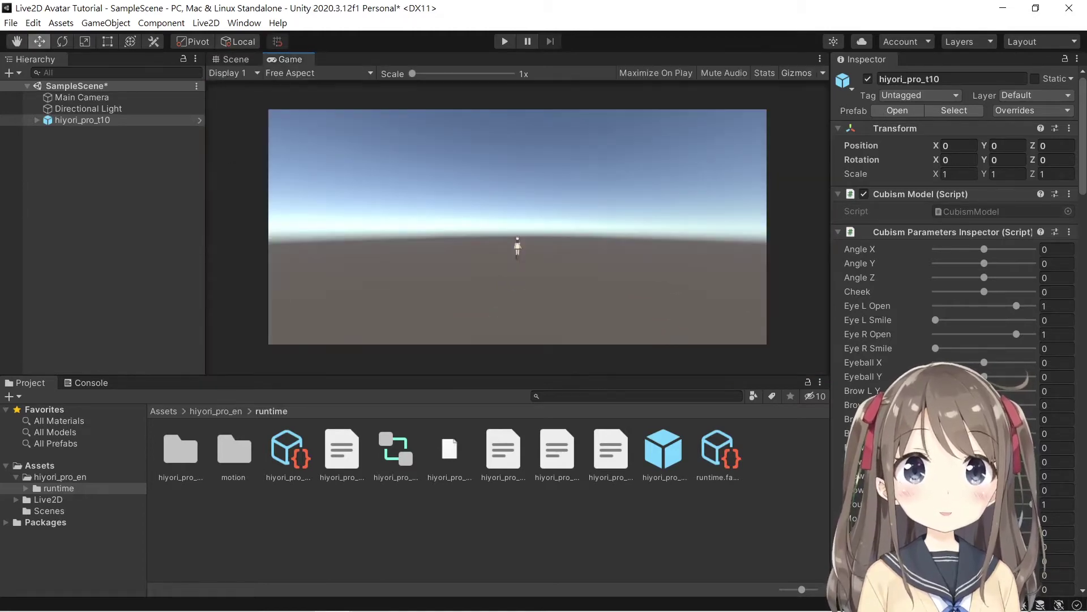
{"action": "left_click", "coordinate": [1049, 41]}
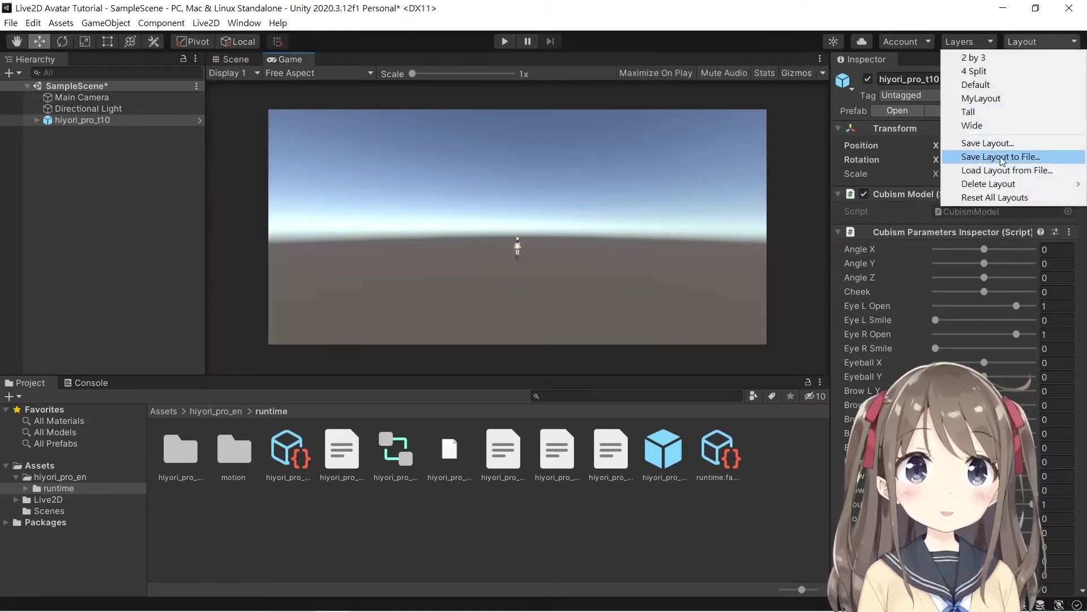
{"action": "left_click", "coordinate": [981, 98]}
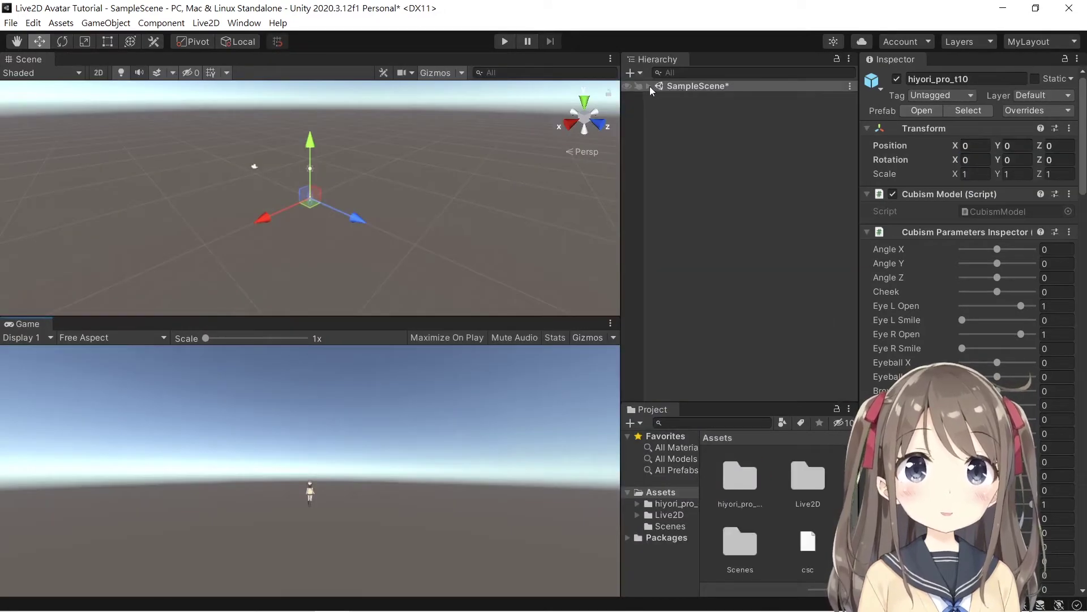
Expand SampleScene and set the Main Camera's Clear Flags to Solid Color.
{"action": "left_click", "coordinate": [651, 87]}
{"action": "left_click", "coordinate": [679, 96]}
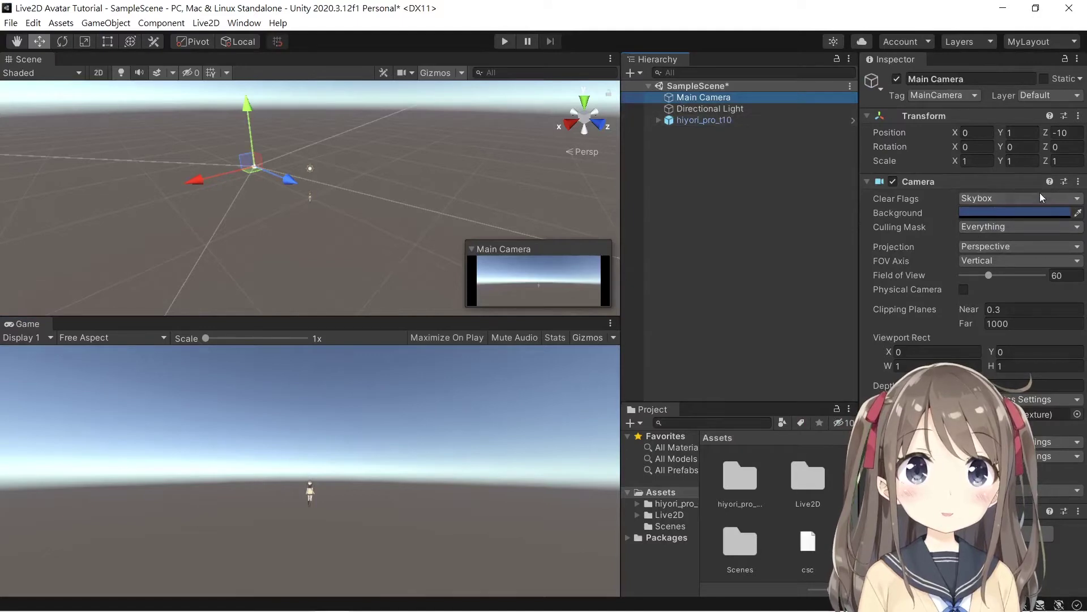
{"action": "left_click", "coordinate": [1033, 199]}
{"action": "left_click", "coordinate": [999, 225]}
Set the Main Camera's background colour to pure green with RGB values 0, 255, 0.
{"action": "left_click", "coordinate": [1007, 212]}
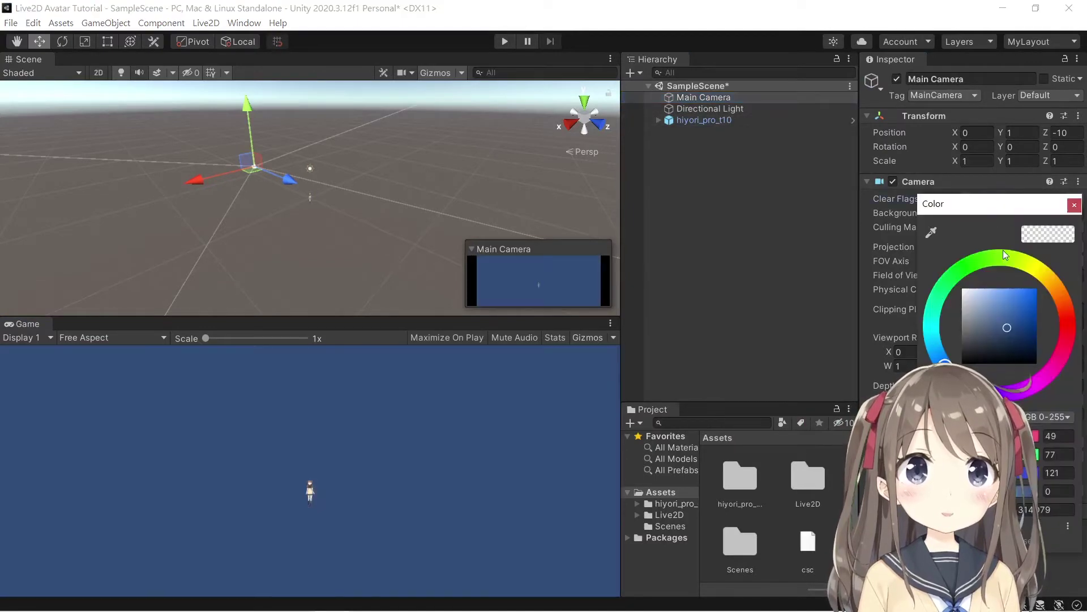
{"action": "left_click_drag", "start_coordinate": [1004, 250], "coordinate": [949, 280]}
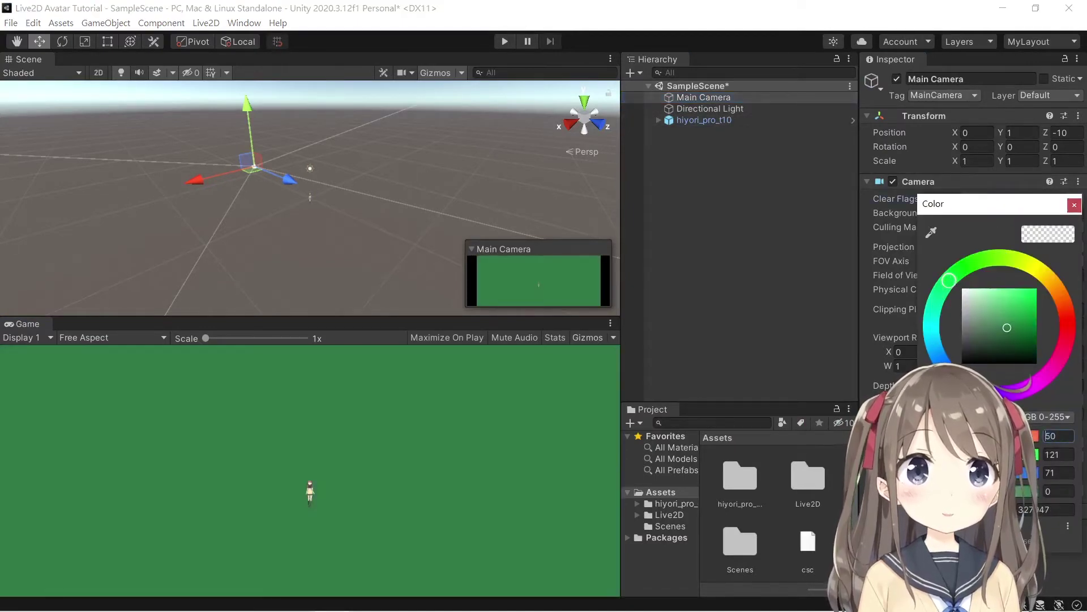
{"action": "key", "text": "BackSpace"}
{"action": "type", "text": "255"}
{"action": "key", "text": "Tab"}
{"action": "type", "text": "0"}
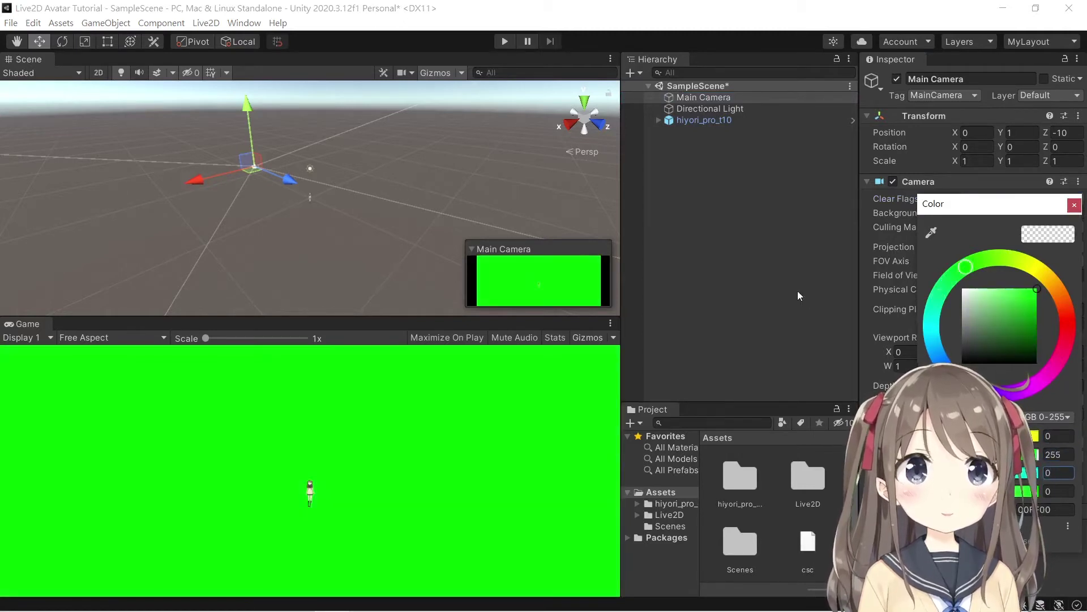
{"action": "left_click", "coordinate": [780, 290]}
Move the Main Camera closer to the model, at position Y 0.3 and Z -0.69.
{"action": "left_click", "coordinate": [722, 120]}
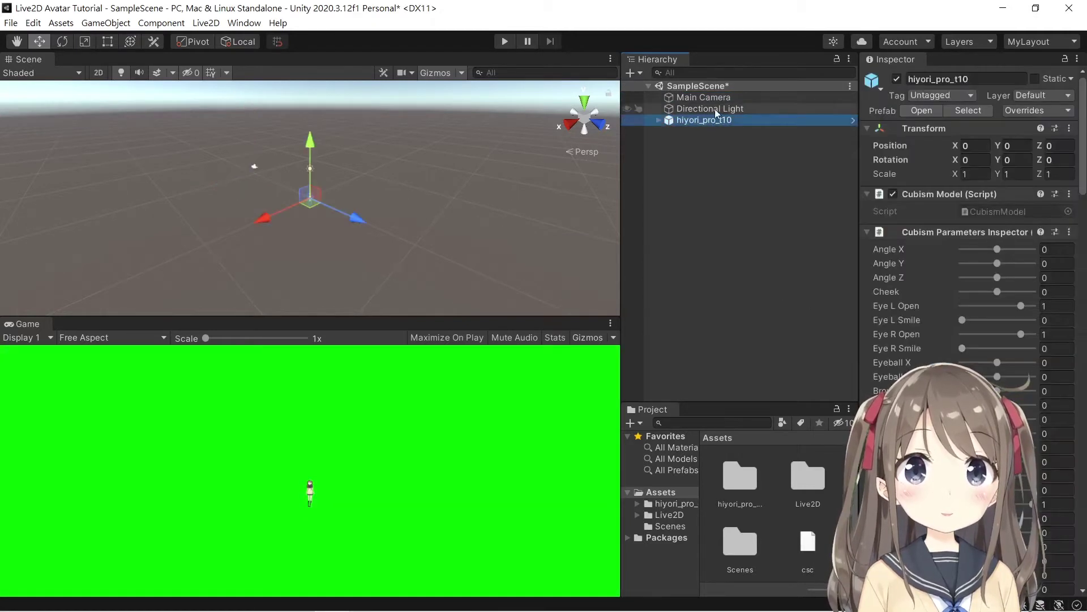
{"action": "left_click", "coordinate": [698, 96]}
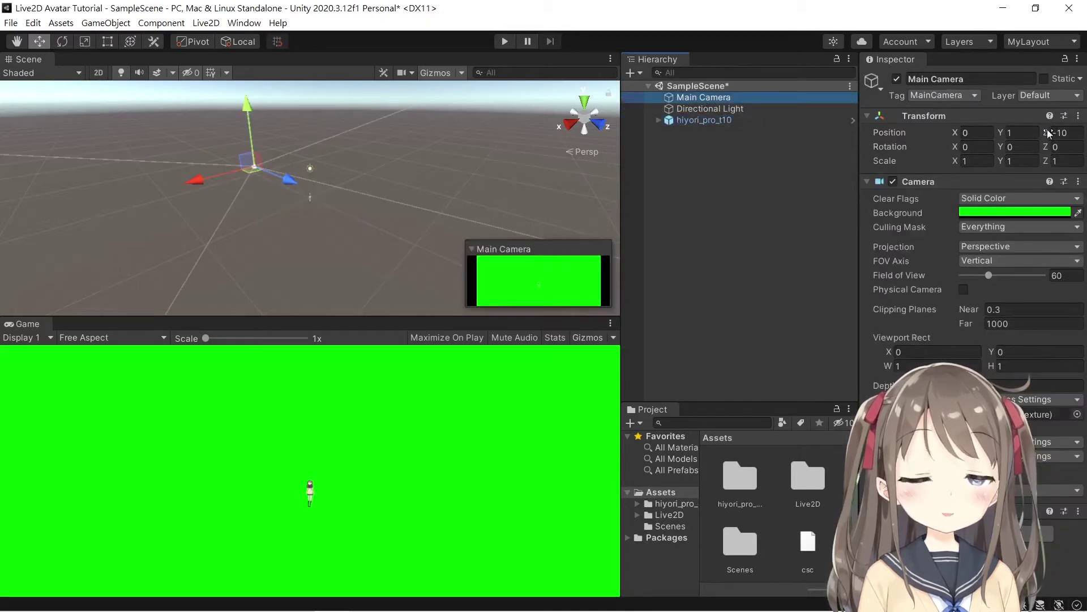
{"action": "left_click_drag", "start_coordinate": [1049, 133], "coordinate": [117, 130]}
{"action": "mouse_move", "coordinate": [1001, 135]}
{"action": "left_mouse_down"}
{"action": "mouse_move", "coordinate": [1012, 135]}
{"action": "mouse_move", "coordinate": [999, 134]}
{"action": "left_mouse_up"}
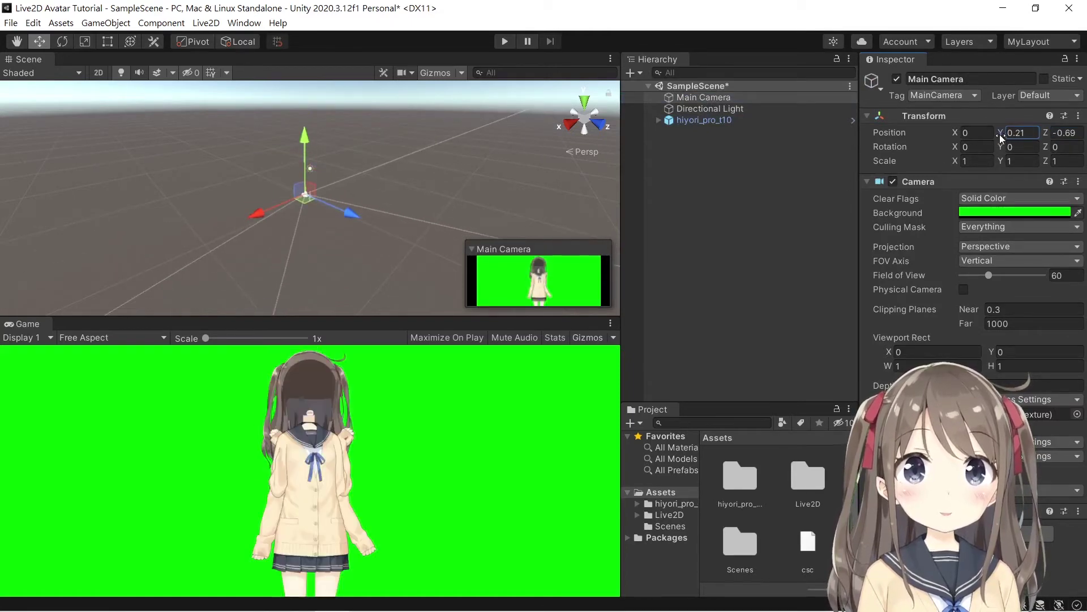
Set the Game view to 4:3 Aspect and raise the Main Camera to position Y 0.36.
{"action": "left_click", "coordinate": [93, 337]}
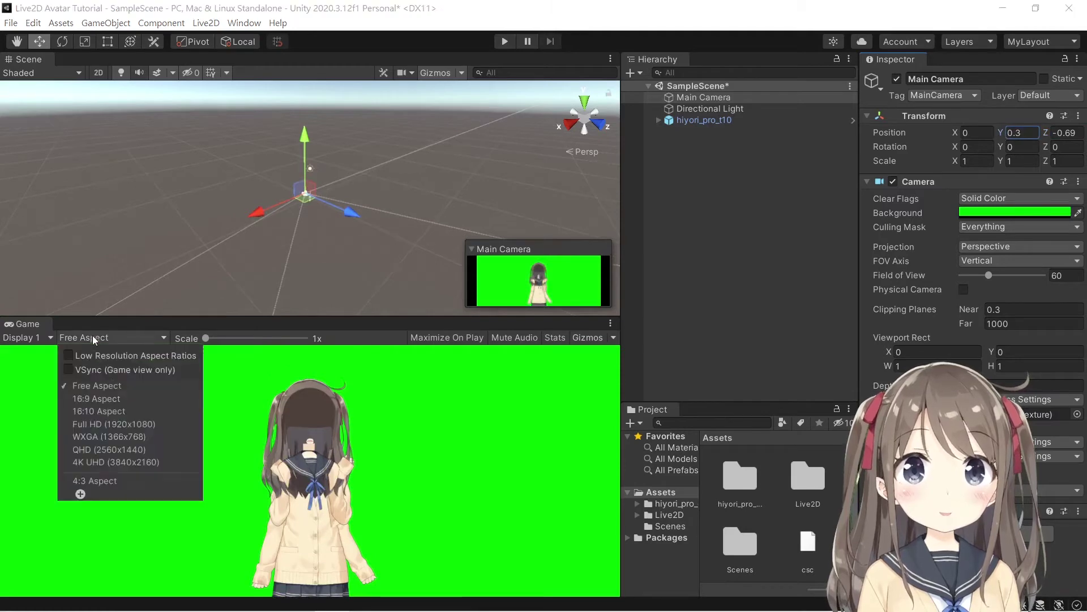
{"action": "left_click", "coordinate": [100, 462]}
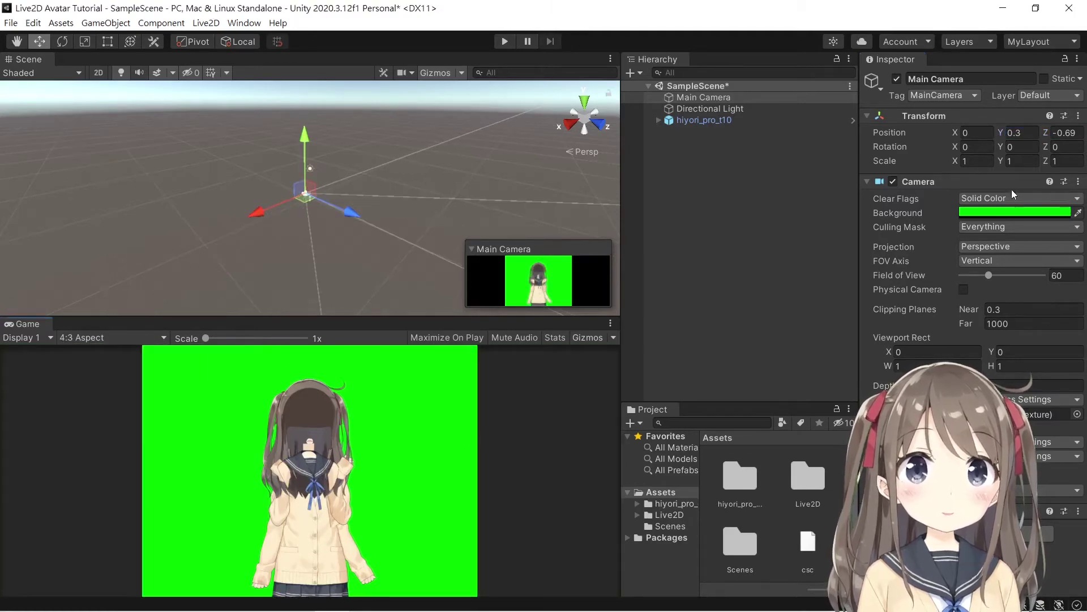
{"action": "left_click_drag", "start_coordinate": [1004, 133], "coordinate": [1007, 134]}
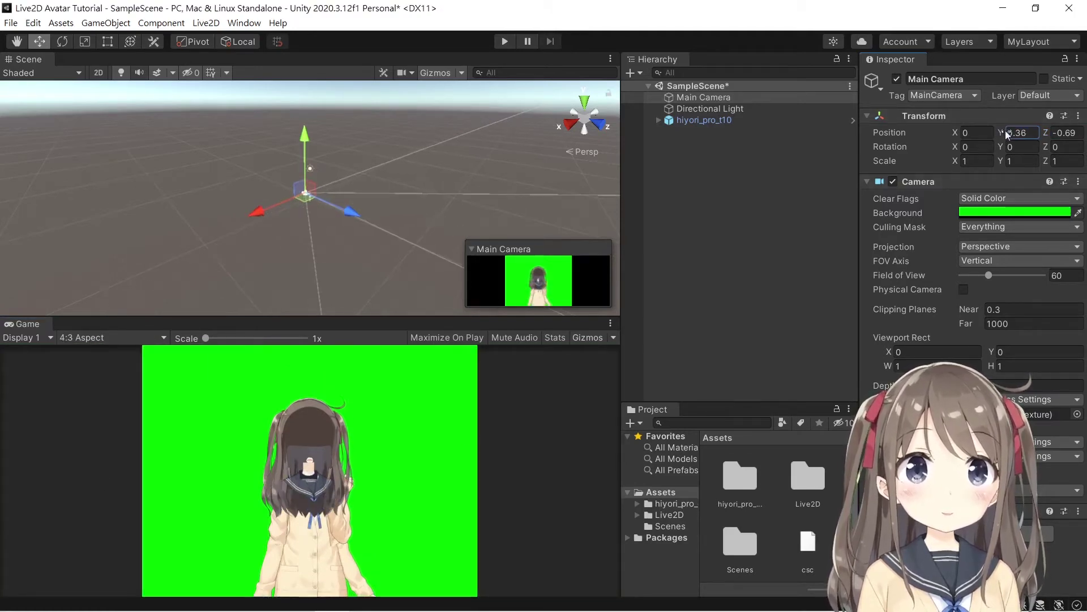
Switch the Main Camera to Orthographic projection with size 0.19 and raise its position to Y 0.43 to frame the upper body.
{"action": "middle_click_drag", "start_coordinate": [279, 232], "coordinate": [312, 201]}
{"action": "scroll", "coordinate": [368, 221], "scroll_direction": "down", "scroll_amount": 2}
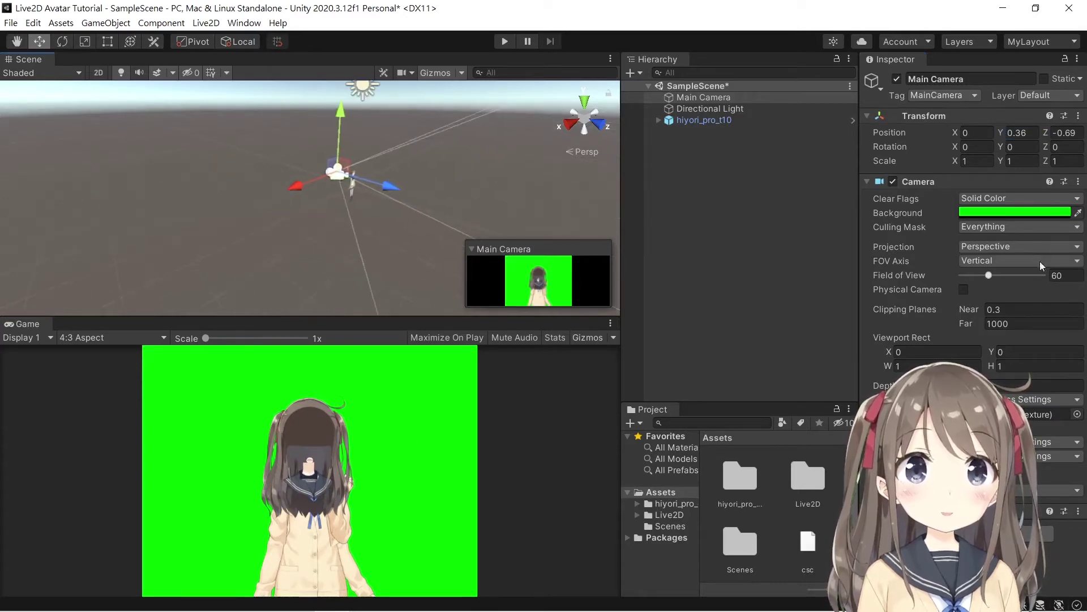
{"action": "left_click", "coordinate": [1023, 247]}
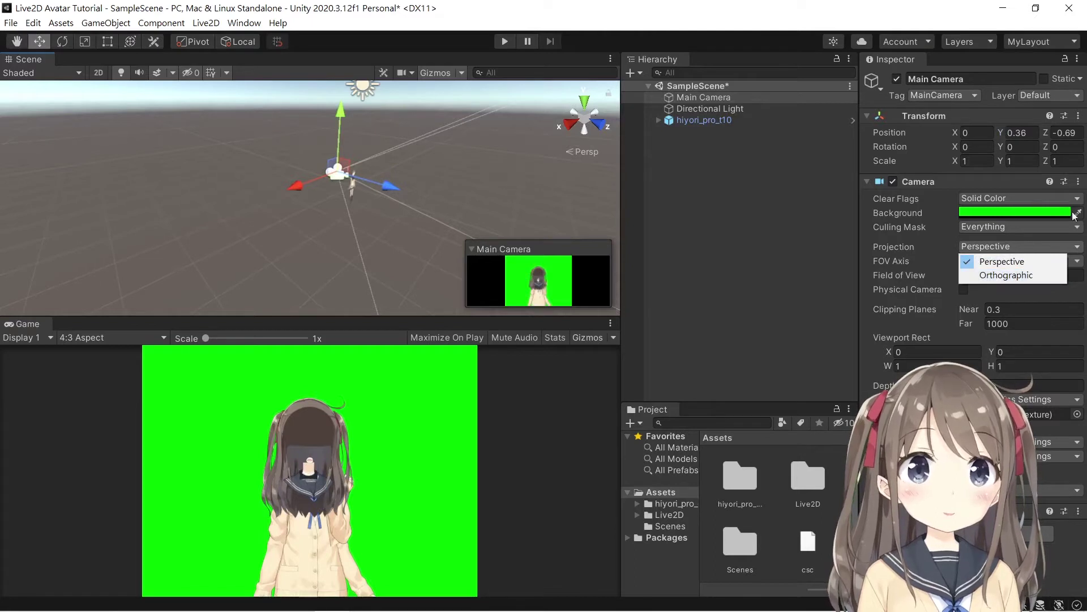
{"action": "left_click", "coordinate": [998, 275]}
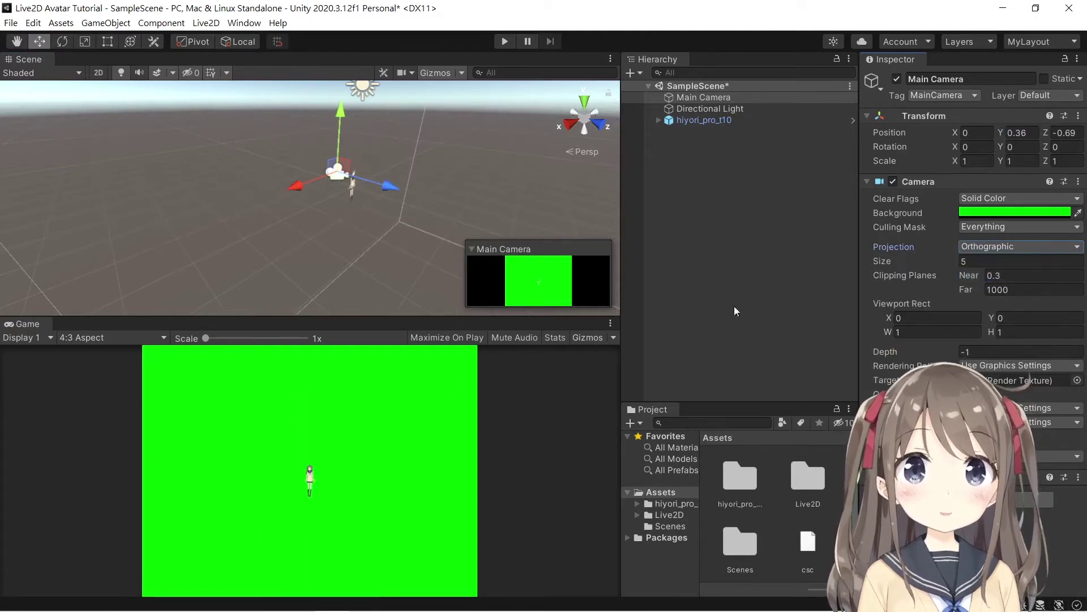
{"action": "left_click_drag", "start_coordinate": [936, 263], "coordinate": [818, 256]}
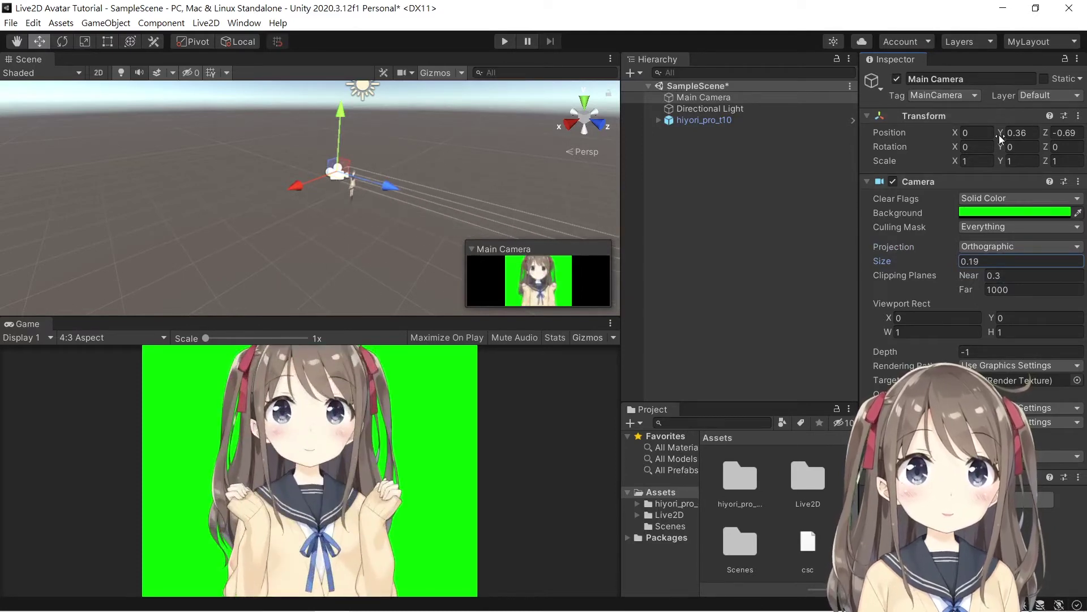
{"action": "left_click_drag", "start_coordinate": [999, 134], "coordinate": [1004, 135]}
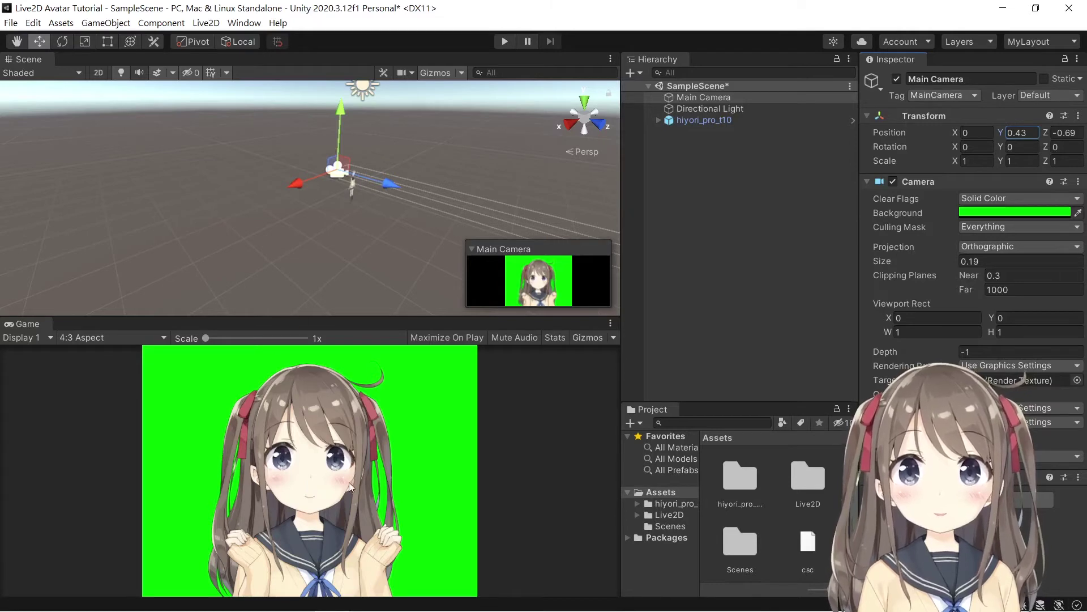
Switch to File Explorer and open the Live2D folder in UnityAssets > Scripts of VTuber-Python-Unity.
{"action": "key", "text": "alt+Tab"}
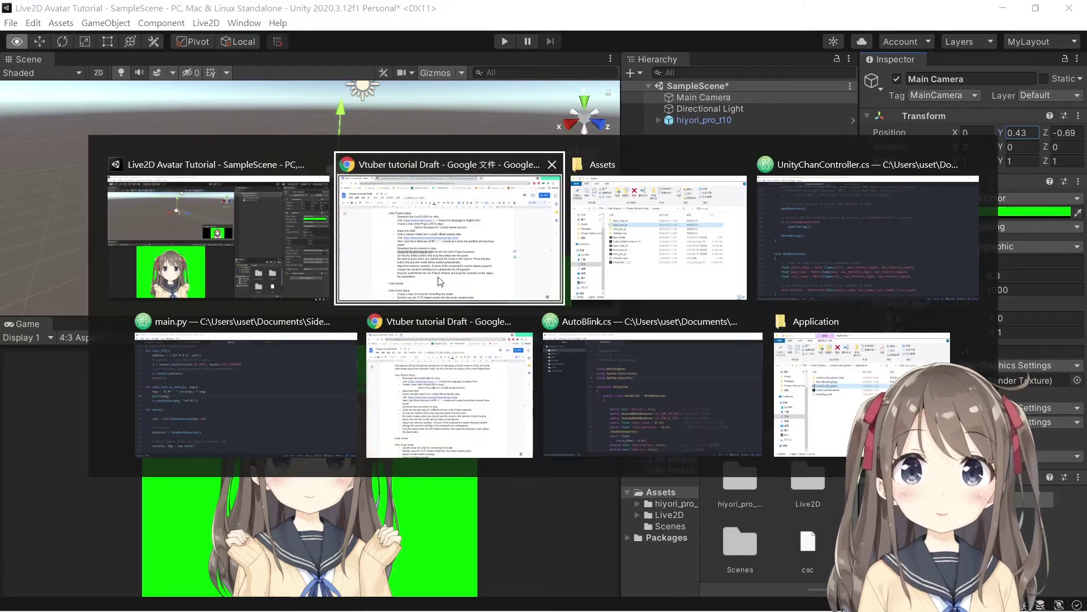
{"action": "left_click", "coordinate": [659, 238]}
{"action": "left_click", "coordinate": [125, 209]}
{"action": "left_click", "coordinate": [238, 331]}
{"action": "double_click", "coordinate": [238, 330]}
{"action": "double_click", "coordinate": [245, 284]}
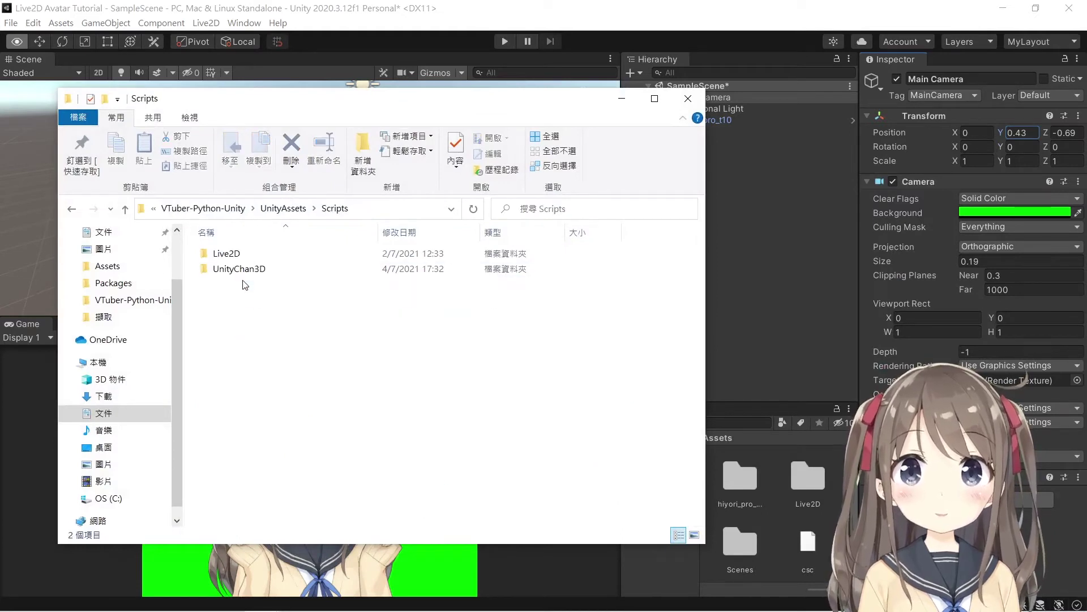
{"action": "left_click", "coordinate": [238, 254]}
{"action": "double_click", "coordinate": [238, 254]}
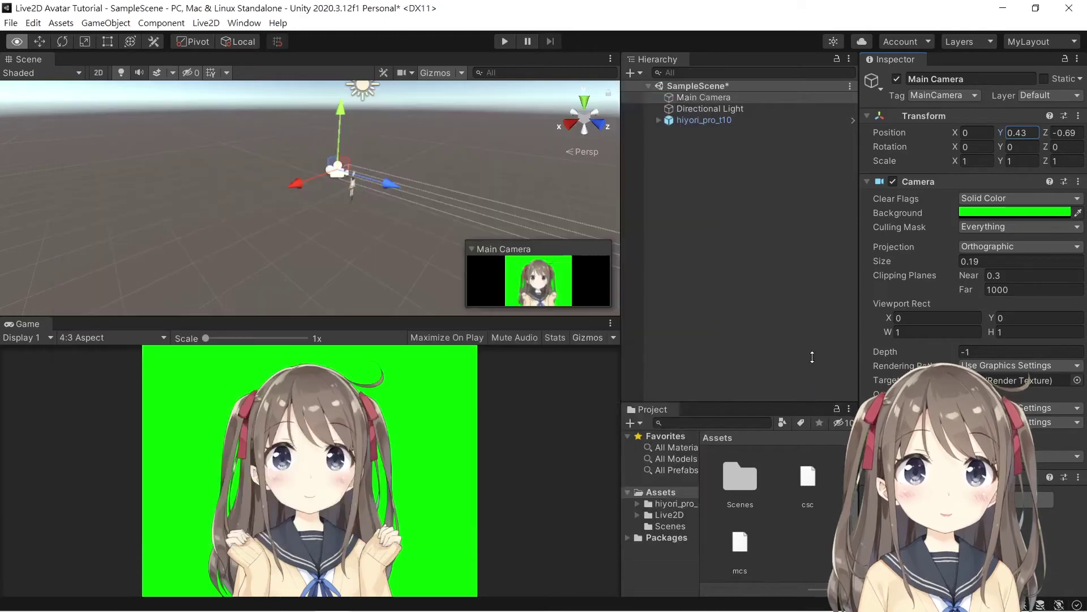
Return to Unity and create a folder named Scripts in the project's Assets.
{"action": "left_click", "coordinate": [800, 535]}
{"action": "right_click", "coordinate": [801, 504]}
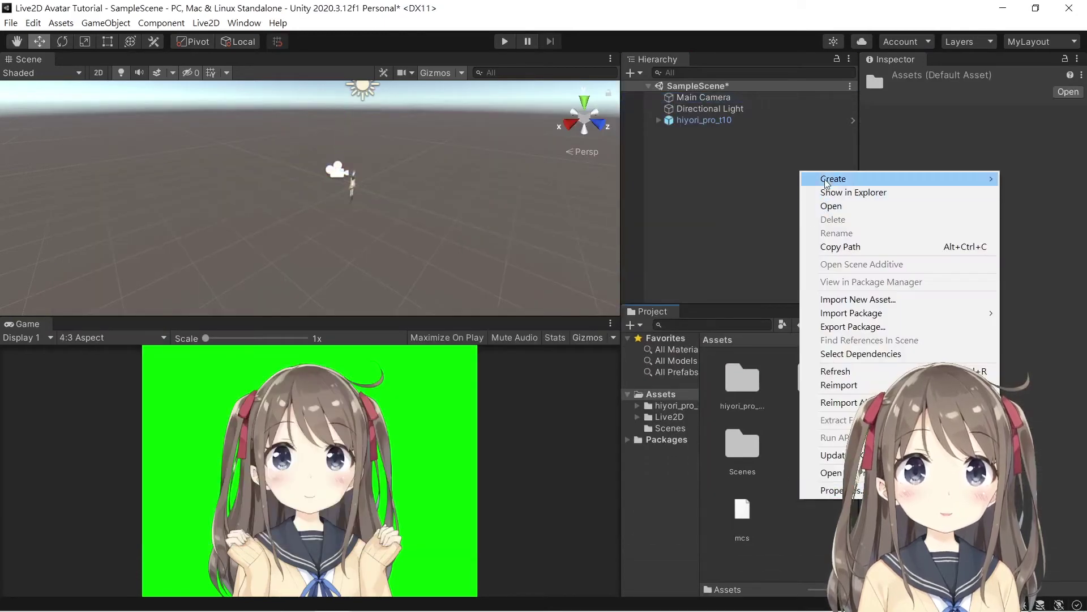
{"action": "mouse_move", "coordinate": [824, 178]}
{"action": "left_click", "coordinate": [712, 103]}
{"action": "type", "text": "Scr"}
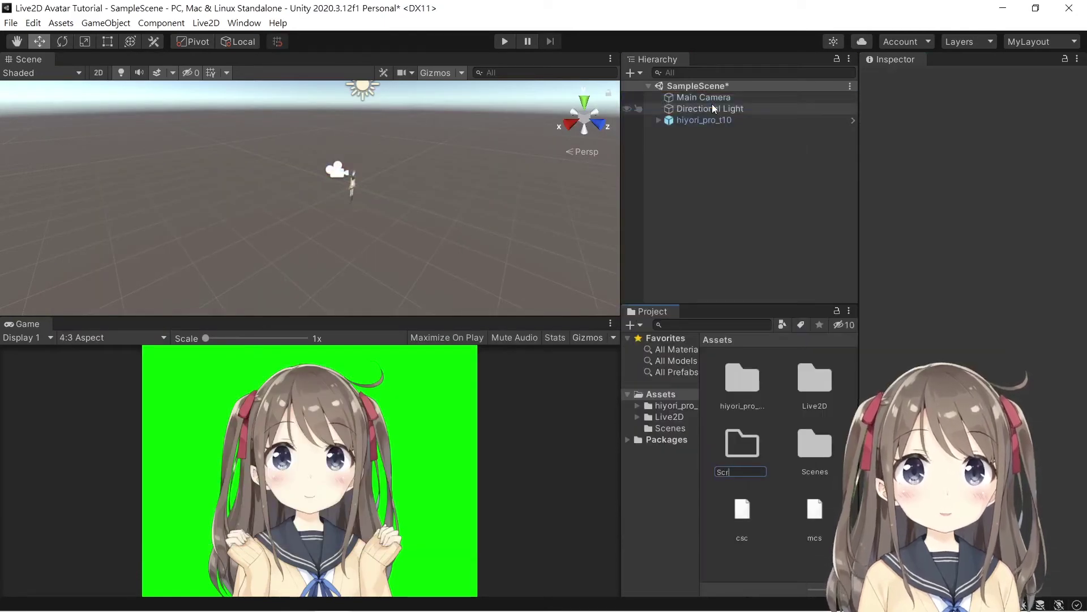
{"action": "type", "text": "ipts"}
{"action": "key", "text": "Return"}
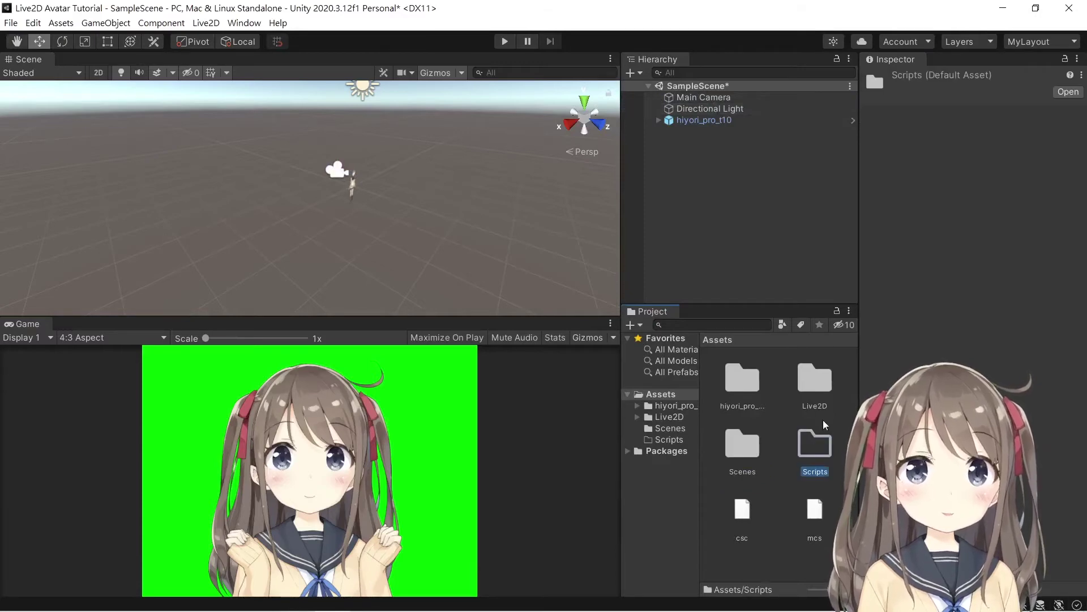
Open the Scripts folder and import all the Live2D scripts from File Explorer into it.
{"action": "double_click", "coordinate": [826, 436]}
{"action": "key", "text": "alt+Tab"}
{"action": "left_click_drag", "start_coordinate": [267, 367], "coordinate": [256, 255]}
{"action": "left_click_drag", "start_coordinate": [243, 254], "coordinate": [777, 423]}
Attach the HiyoriController script to hiyori_pro_t10 and expand the model's child objects.
{"action": "left_click", "coordinate": [742, 445]}
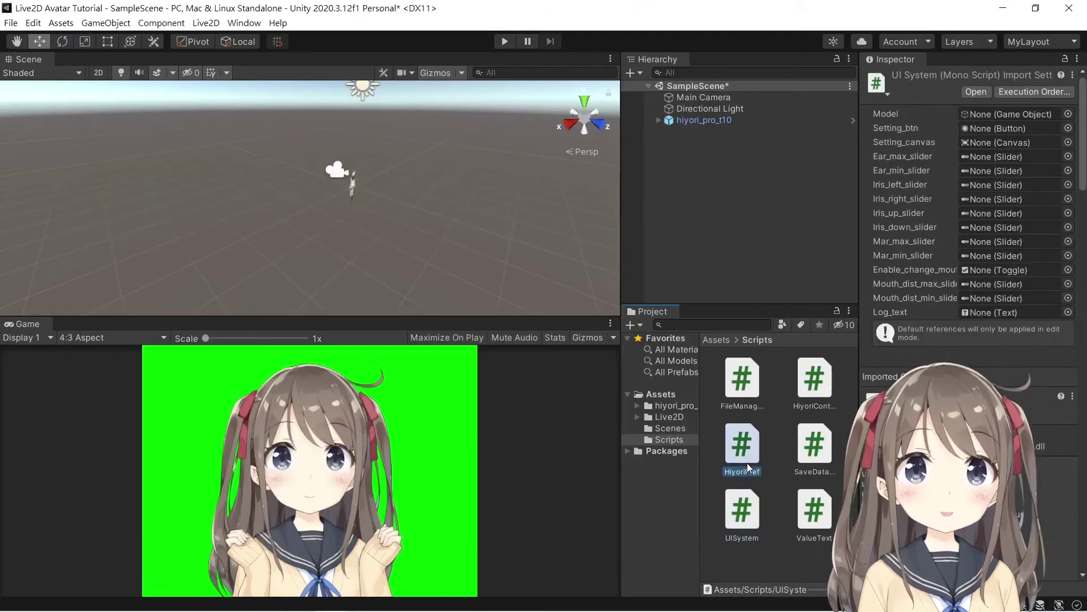
{"action": "left_click", "coordinate": [807, 396]}
{"action": "left_click_drag", "start_coordinate": [807, 397], "coordinate": [703, 122]}
{"action": "left_click", "coordinate": [659, 121]}
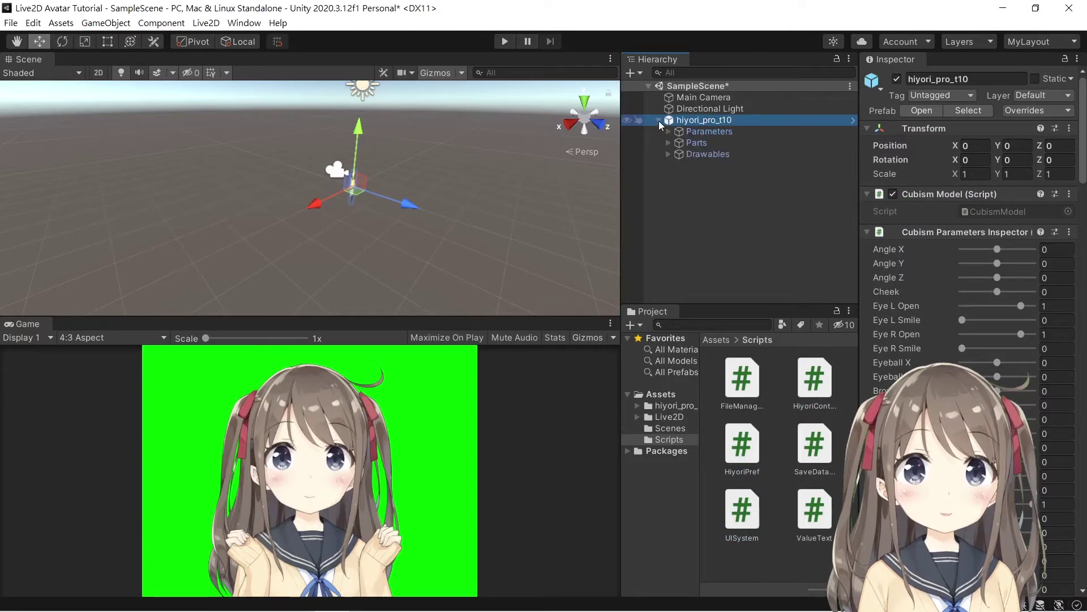
Widen the Inspector and review the components of hiyori_pro_t10 down to the Hiyori Controller script's settings.
{"action": "scroll", "coordinate": [969, 221], "scroll_direction": "down", "scroll_amount": 5}
{"action": "scroll", "coordinate": [946, 232], "scroll_direction": "up", "scroll_amount": 5}
{"action": "left_click_drag", "start_coordinate": [852, 180], "coordinate": [766, 182]}
{"action": "scroll", "coordinate": [963, 277], "scroll_direction": "down", "scroll_amount": 5}
{"action": "scroll", "coordinate": [884, 227], "scroll_direction": "up", "scroll_amount": 5}
{"action": "scroll", "coordinate": [963, 261], "scroll_direction": "down", "scroll_amount": 10}
{"action": "scroll", "coordinate": [1022, 312], "scroll_direction": "down", "scroll_amount": 15}
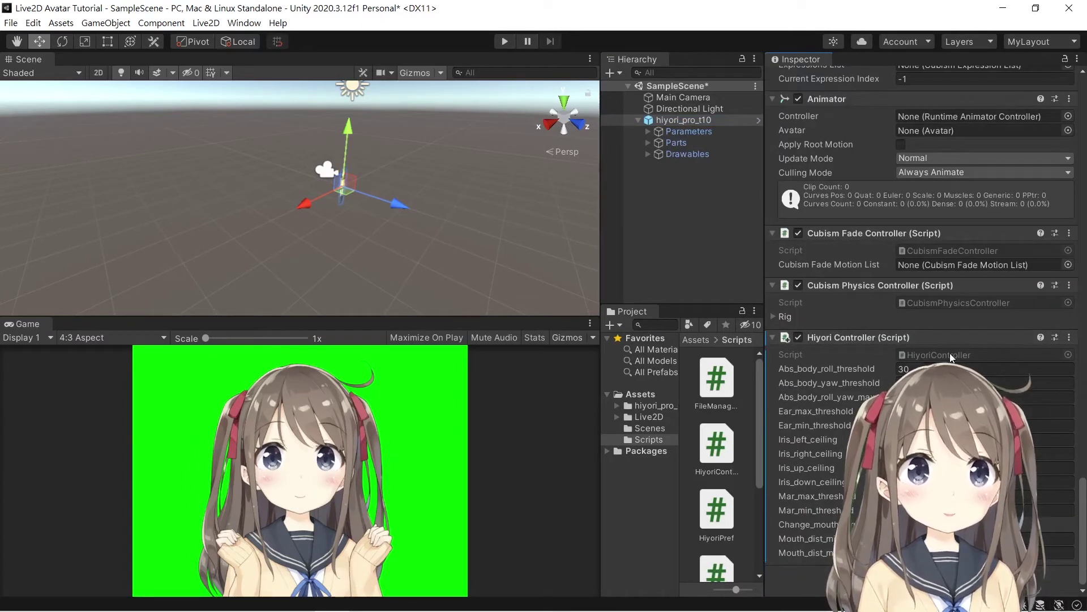
Review the components of hiyori_pro_t10 from its Transform down to the Hiyori Controller script's threshold settings.
{"action": "left_click", "coordinate": [950, 354]}
{"action": "left_click", "coordinate": [900, 369]}
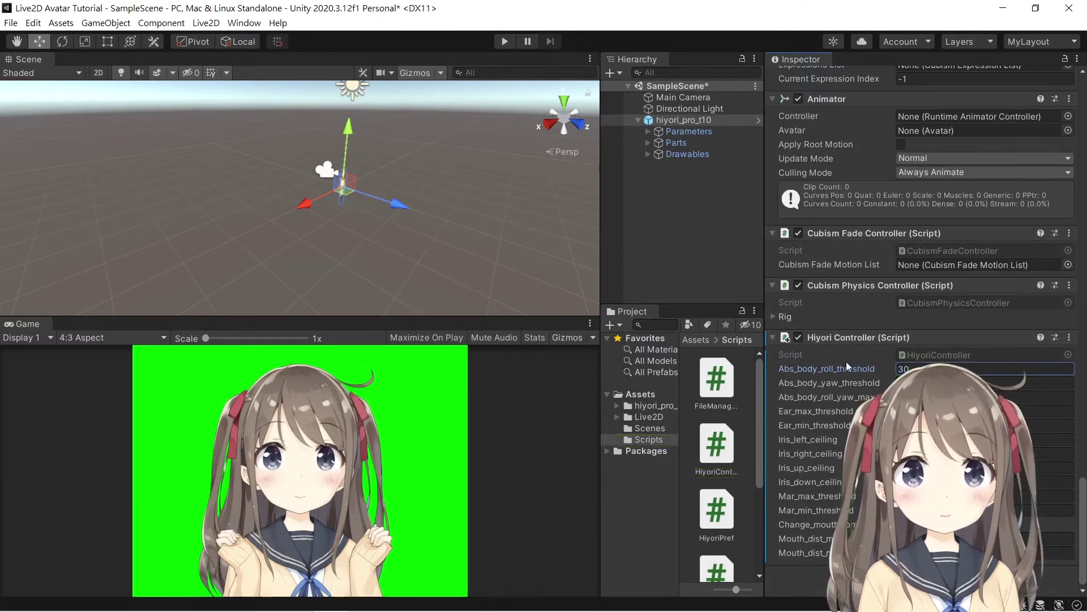
{"action": "scroll", "coordinate": [876, 328], "scroll_direction": "up", "scroll_amount": 20}
{"action": "scroll", "coordinate": [854, 281], "scroll_direction": "up", "scroll_amount": 2}
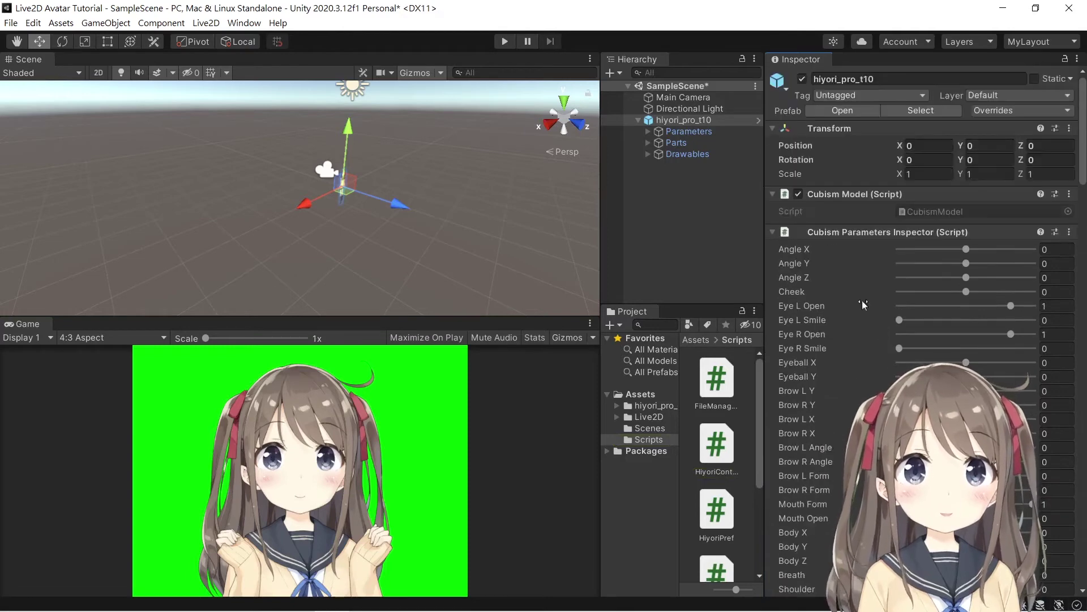
{"action": "scroll", "coordinate": [846, 254], "scroll_direction": "down", "scroll_amount": 20}
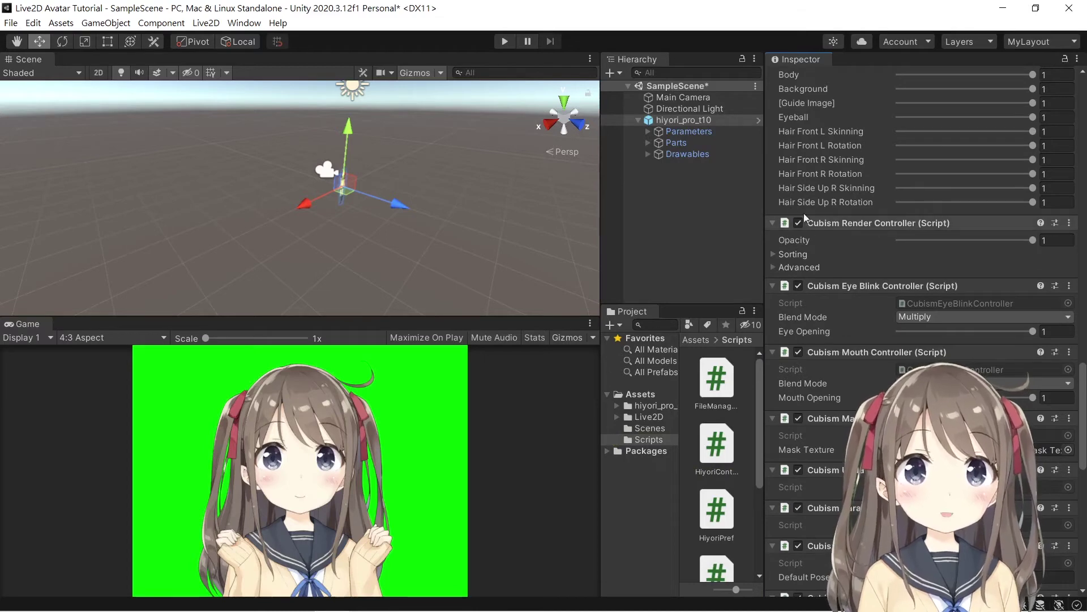
{"action": "left_click_drag", "start_coordinate": [766, 226], "coordinate": [773, 227]}
{"action": "scroll", "coordinate": [879, 391], "scroll_direction": "down", "scroll_amount": 5}
{"action": "scroll", "coordinate": [880, 390], "scroll_direction": "down", "scroll_amount": 5}
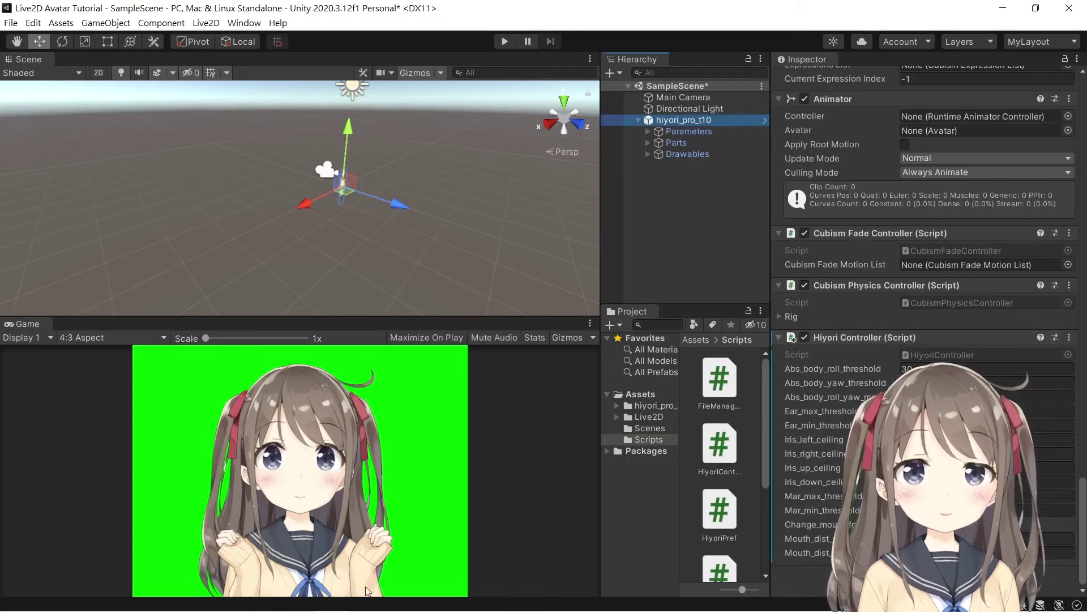
Save SampleScene with the Hiyori Controller script attached to the model.
{"action": "key", "text": "alt+Tab"}
{"action": "key", "text": "Escape"}
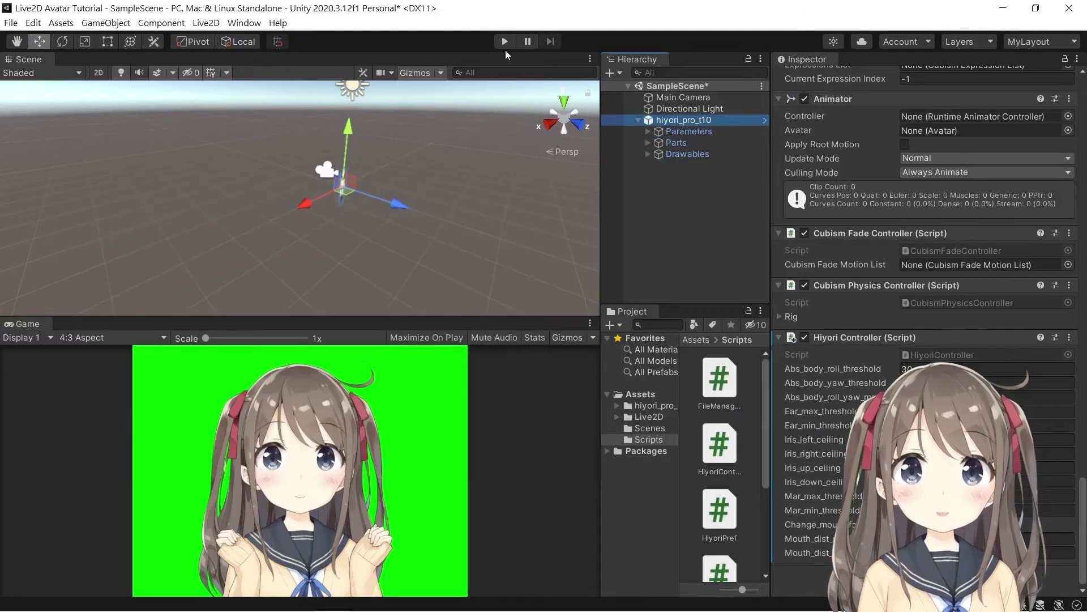
{"action": "key", "text": "ctrl+s"}
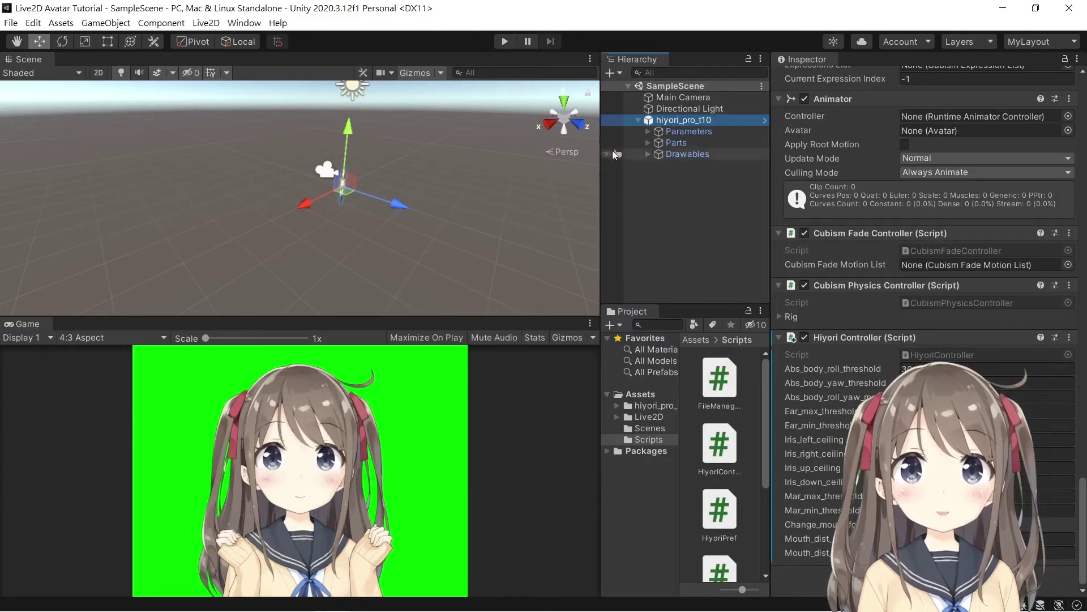
Switch to the Vtuber tutorial Draft in Chrome and read its Code review and Unity Script Setup notes.
{"action": "key", "text": "alt+Tab"}
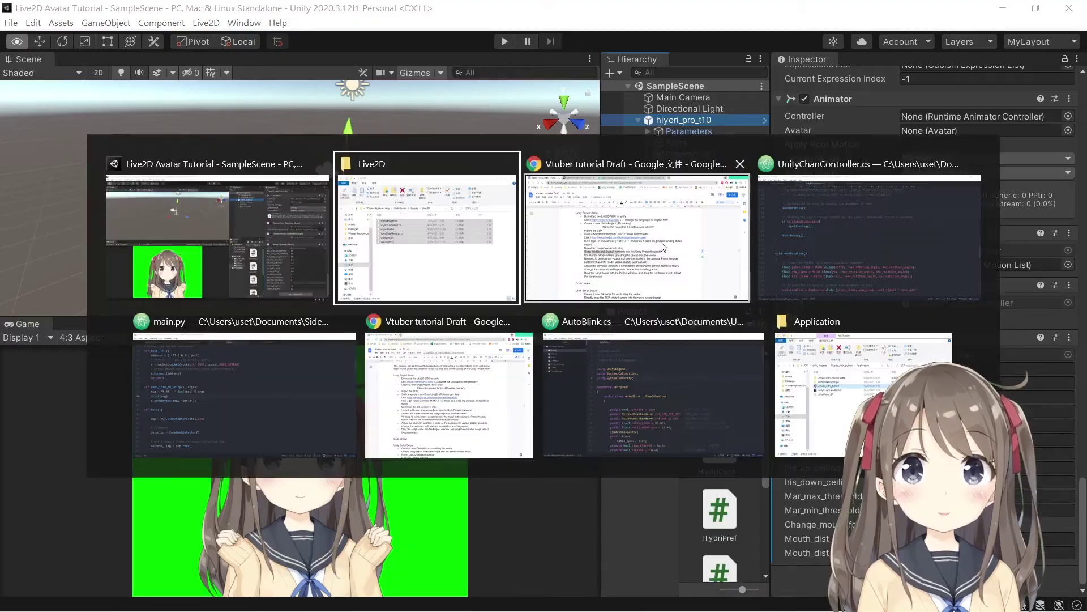
{"action": "scroll", "coordinate": [282, 241], "scroll_direction": "down", "scroll_amount": 6}
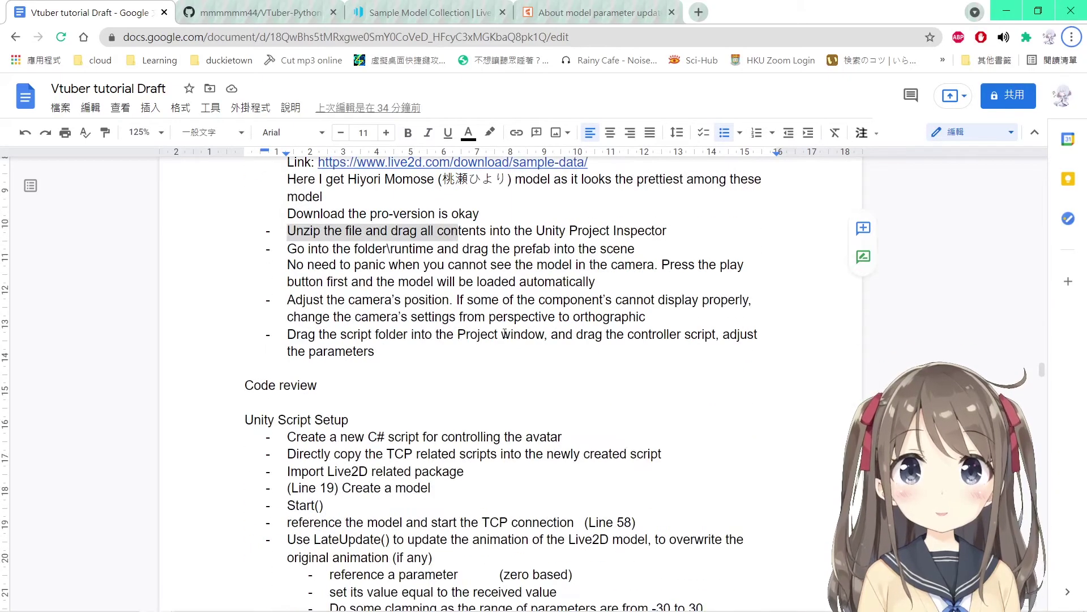
{"action": "left_click_drag", "start_coordinate": [243, 181], "coordinate": [347, 175]}
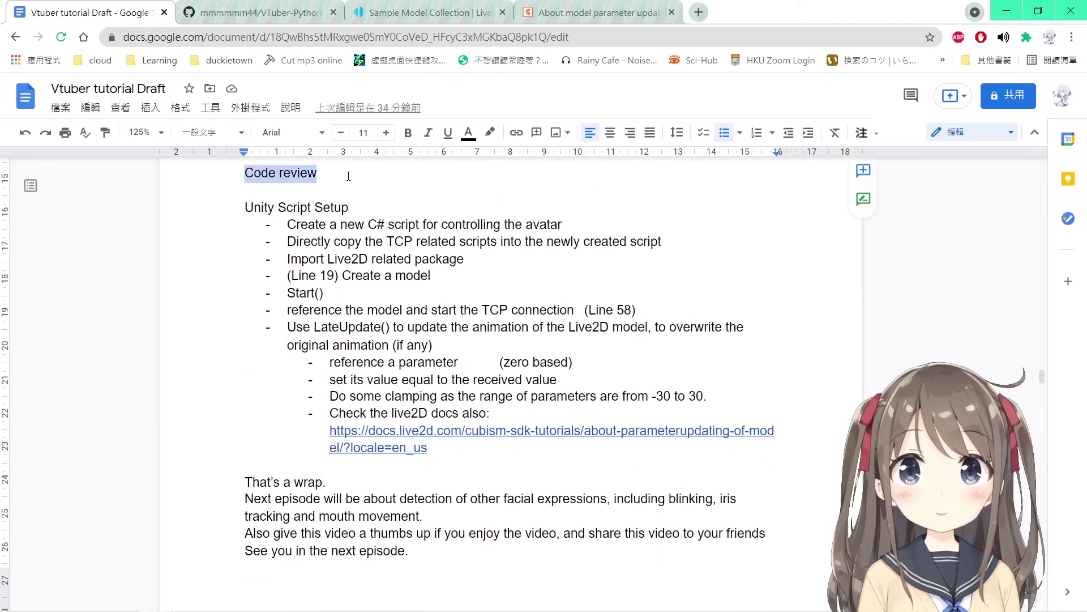
{"action": "left_click", "coordinate": [364, 225]}
Switch to HiyoriController.cs in Atom, hide the project tree and examine the InitTCP function.
{"action": "key", "text": "alt+Tab"}
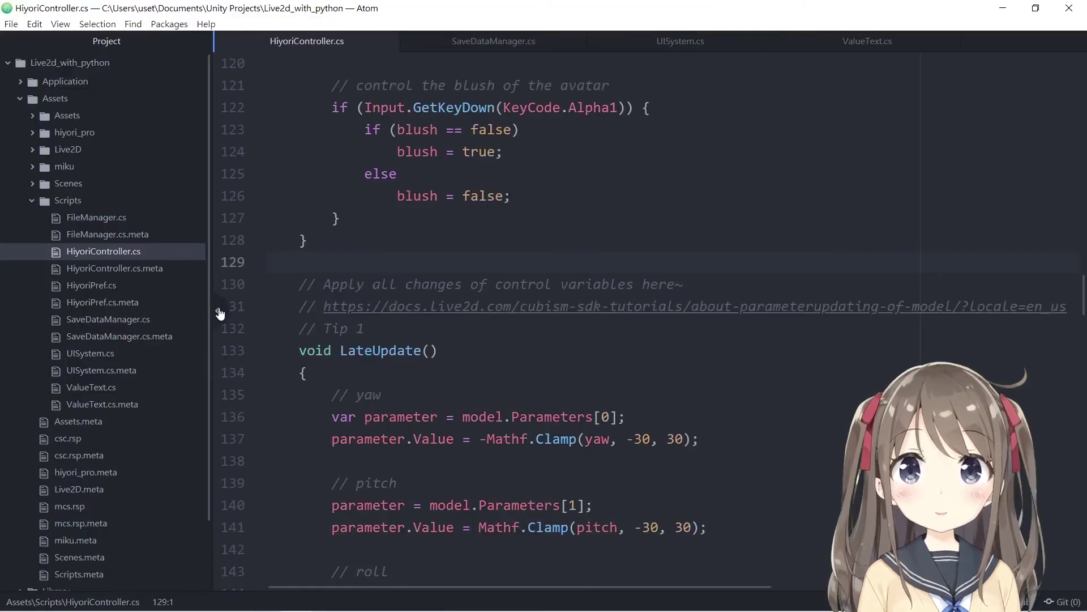
{"action": "left_click", "coordinate": [220, 314]}
{"action": "scroll", "coordinate": [428, 338], "scroll_direction": "up", "scroll_amount": 15}
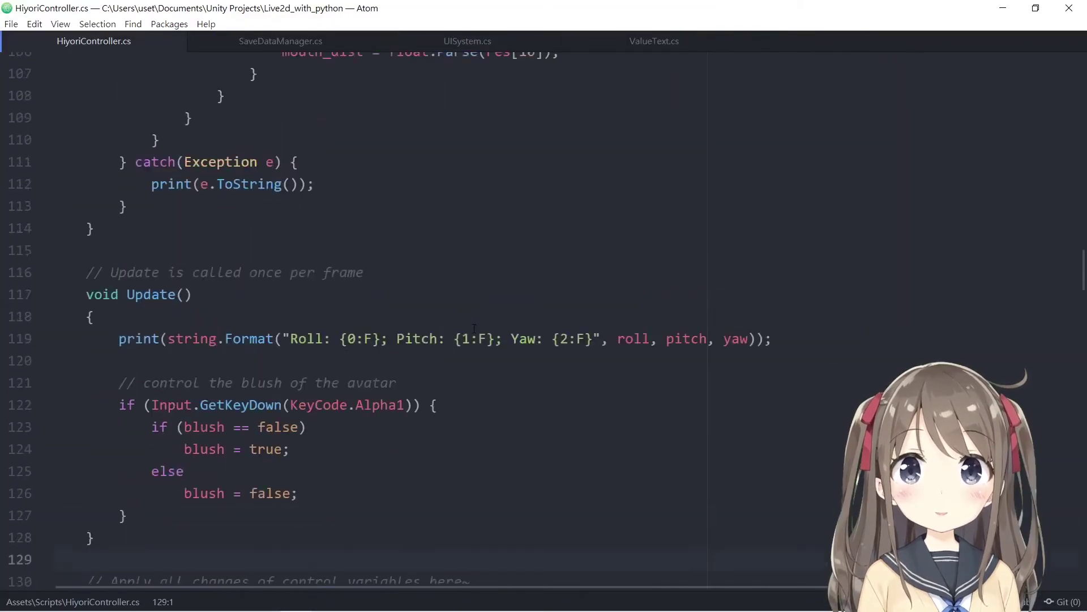
{"action": "scroll", "coordinate": [429, 338], "scroll_direction": "down", "scroll_amount": 1}
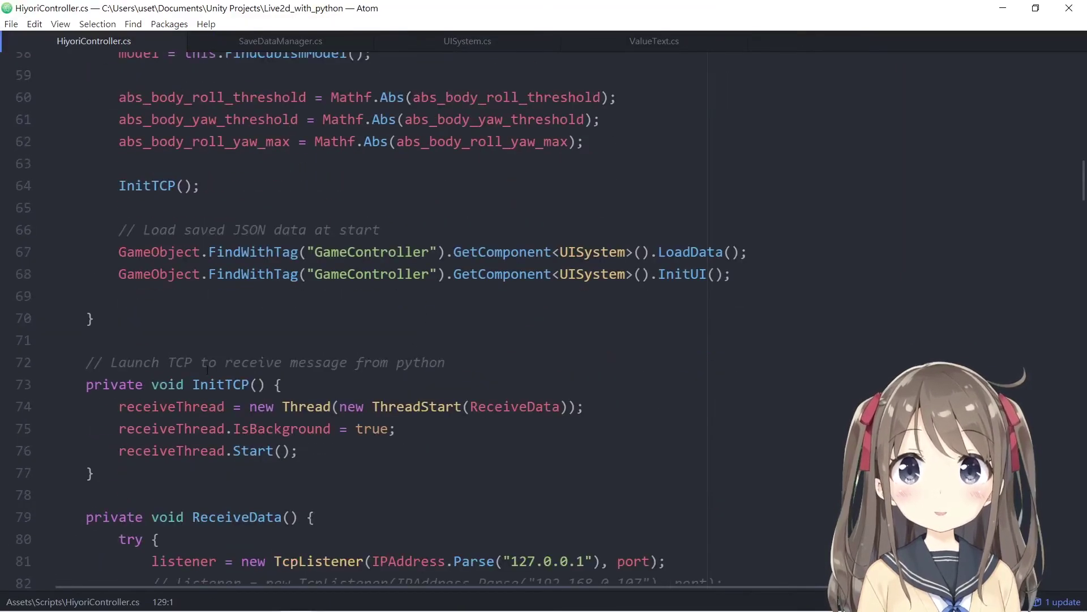
{"action": "left_click_drag", "start_coordinate": [92, 361], "coordinate": [99, 474]}
{"action": "left_click", "coordinate": [100, 473]}
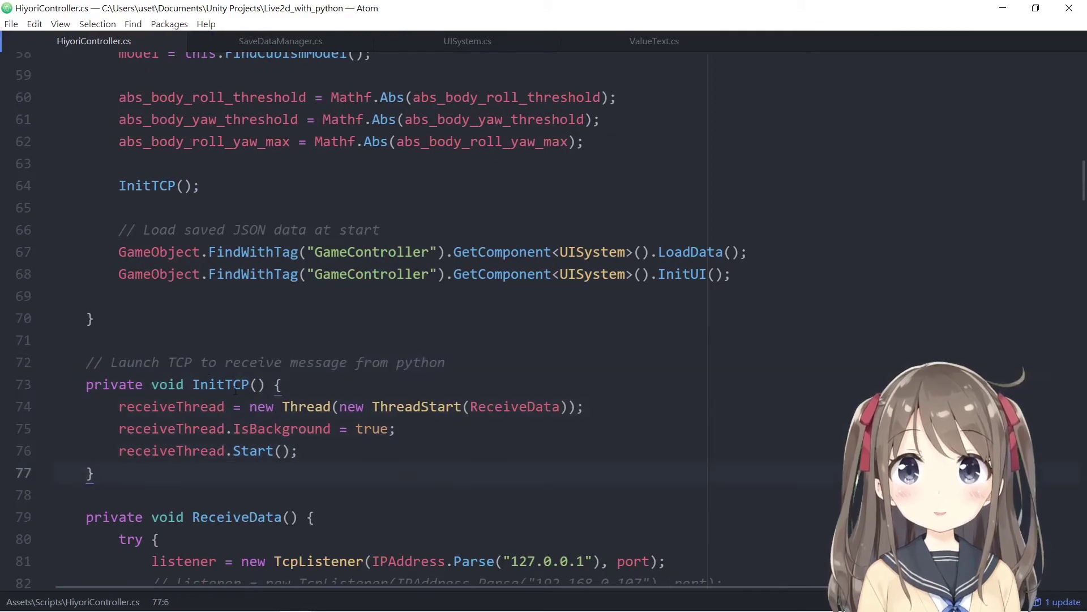
{"action": "left_click_drag", "start_coordinate": [87, 363], "coordinate": [366, 429]}
Examine the ReceiveData function's TCP listener and message-reading loop in HiyoriController.cs.
{"action": "scroll", "coordinate": [221, 357], "scroll_direction": "down", "scroll_amount": 3}
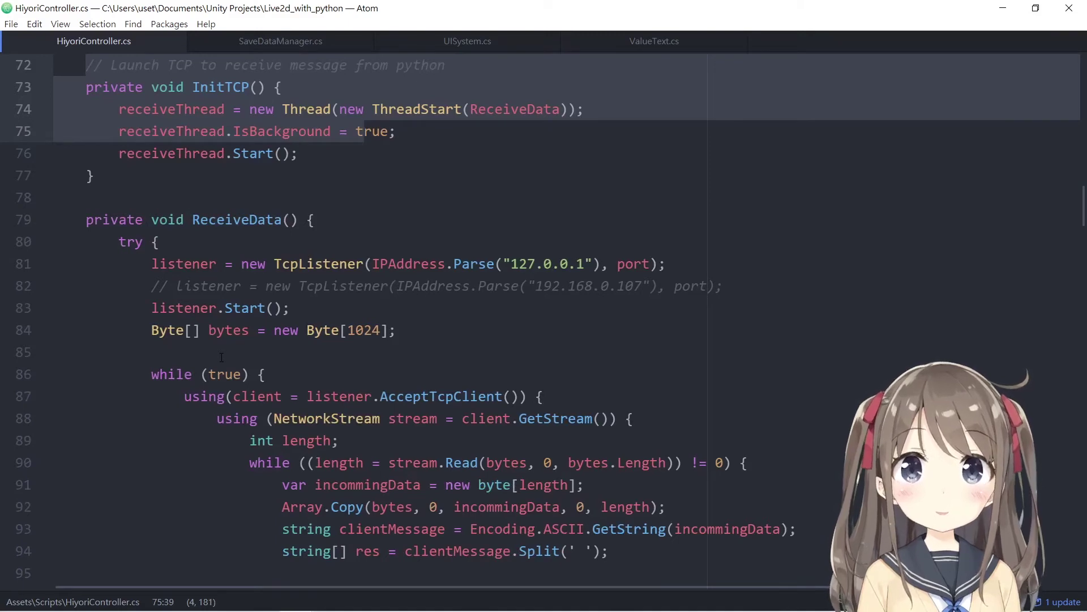
{"action": "scroll", "coordinate": [222, 357], "scroll_direction": "down", "scroll_amount": 3}
{"action": "left_click", "coordinate": [233, 206]}
{"action": "left_click", "coordinate": [708, 475]}
{"action": "scroll", "coordinate": [705, 476], "scroll_direction": "down", "scroll_amount": 2}
Examine the lines in ReceiveData that parse the received roll, pitch, yaw, ear and x/y ratio values.
{"action": "left_click_drag", "start_coordinate": [576, 433], "coordinate": [60, 317]}
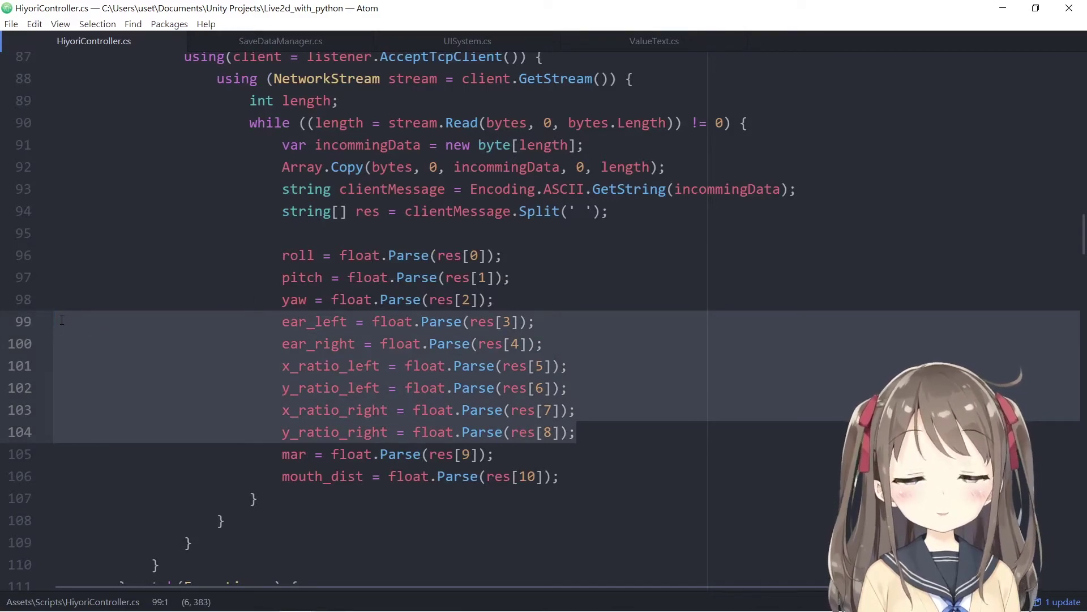
{"action": "left_click", "coordinate": [286, 335]}
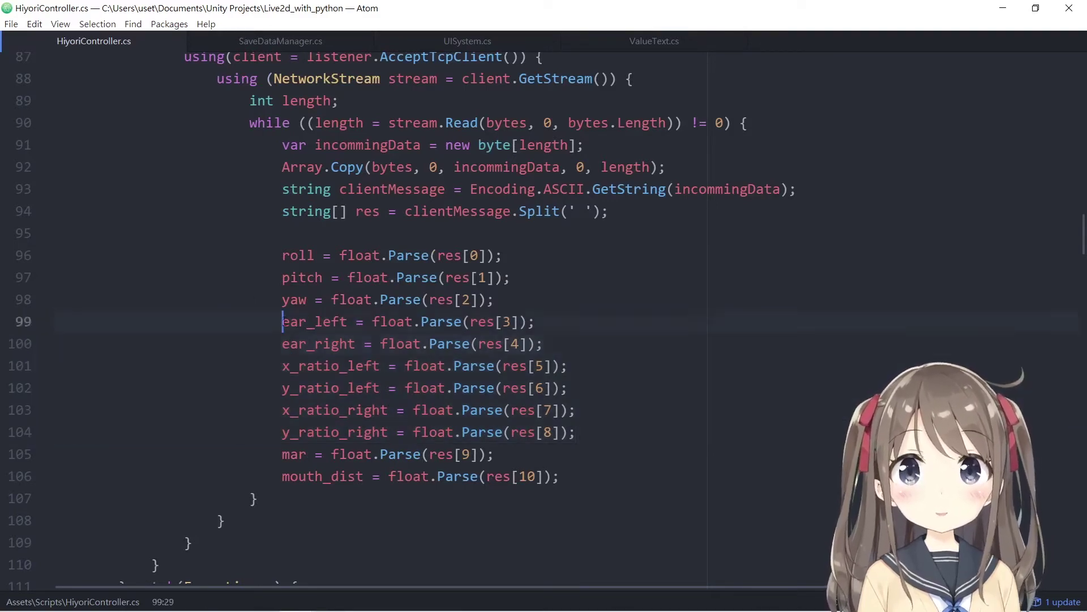
{"action": "left_click_drag", "start_coordinate": [282, 321], "coordinate": [226, 338]}
{"action": "left_click", "coordinate": [575, 432]}
{"action": "left_click", "coordinate": [225, 338]}
{"action": "scroll", "coordinate": [352, 371], "scroll_direction": "up", "scroll_amount": 3}
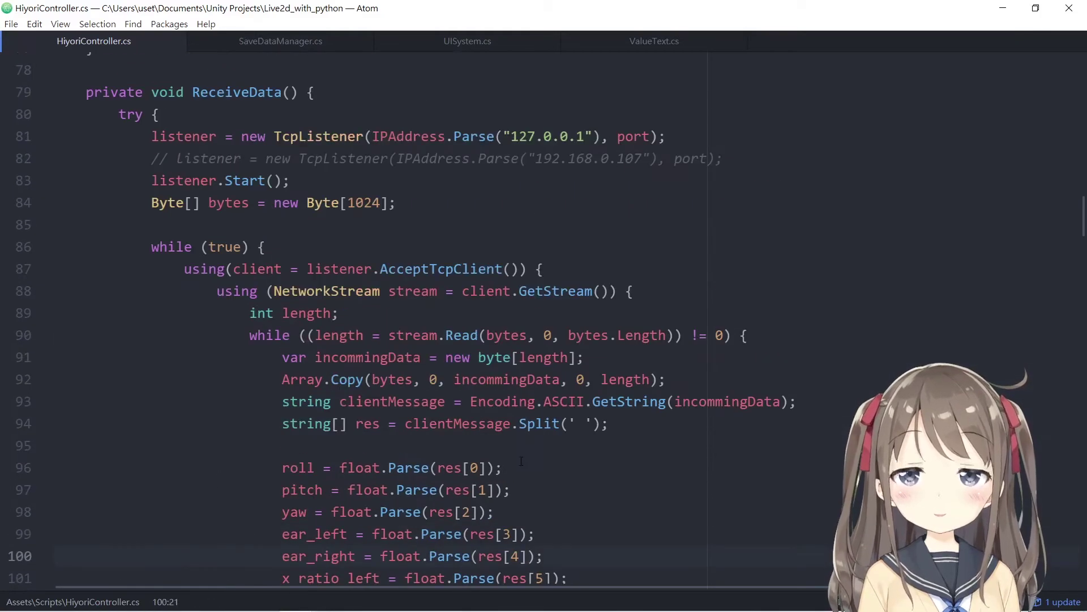
{"action": "scroll", "coordinate": [686, 424], "scroll_direction": "down", "scroll_amount": 2}
{"action": "left_click_drag", "start_coordinate": [284, 298], "coordinate": [535, 365]}
{"action": "left_click", "coordinate": [521, 342]}
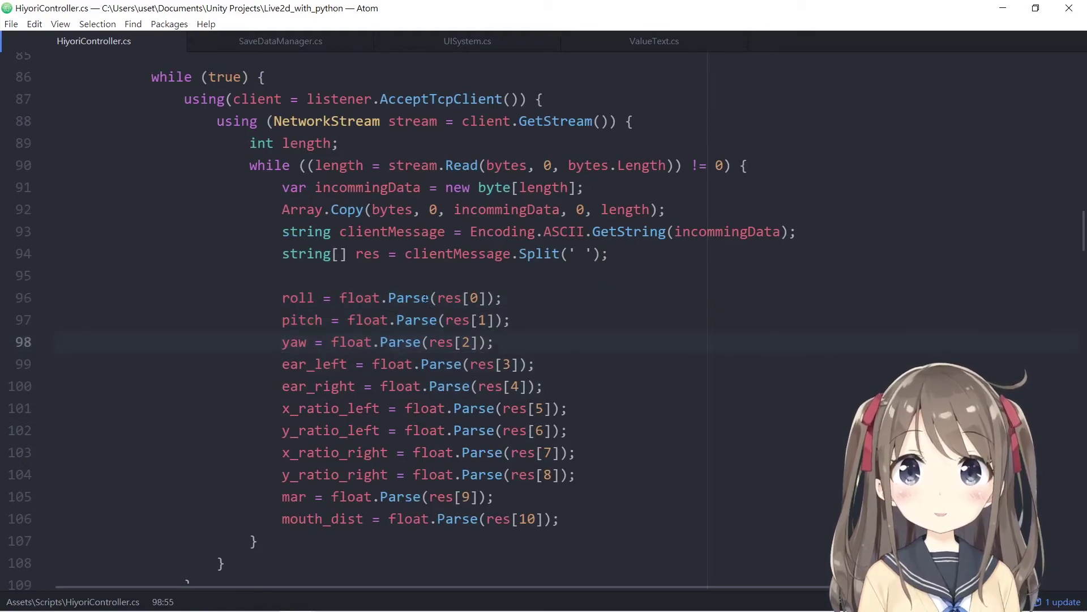
Examine the private tracking variables and the Live2D Cubism using directives in HiyoriController.cs.
{"action": "scroll", "coordinate": [480, 328], "scroll_direction": "up", "scroll_amount": 15}
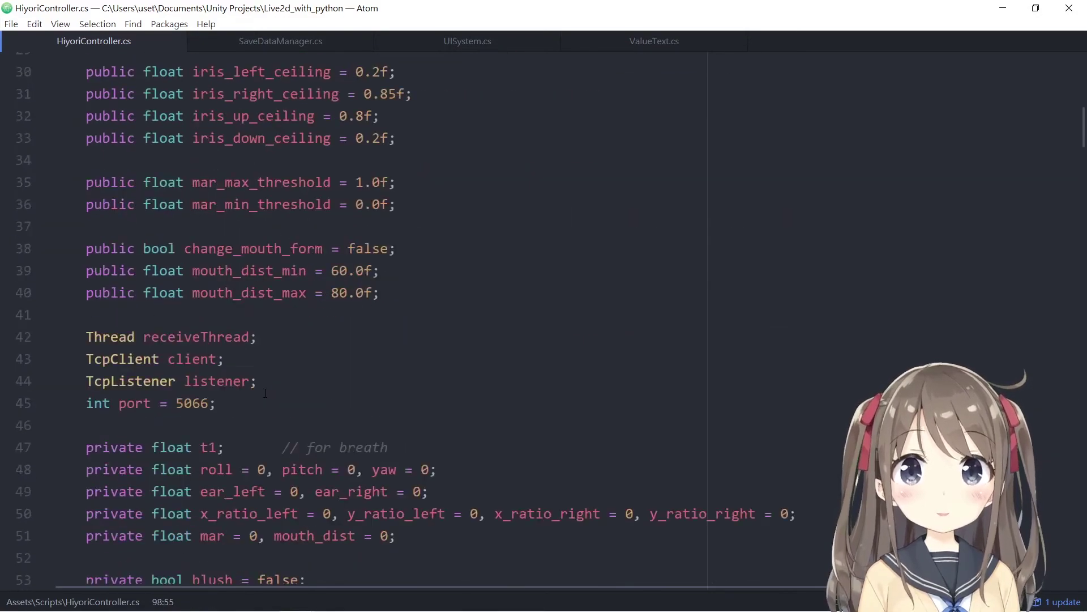
{"action": "left_click_drag", "start_coordinate": [85, 469], "coordinate": [400, 536]}
{"action": "left_click", "coordinate": [408, 536]}
{"action": "scroll", "coordinate": [391, 414], "scroll_direction": "up", "scroll_amount": 8}
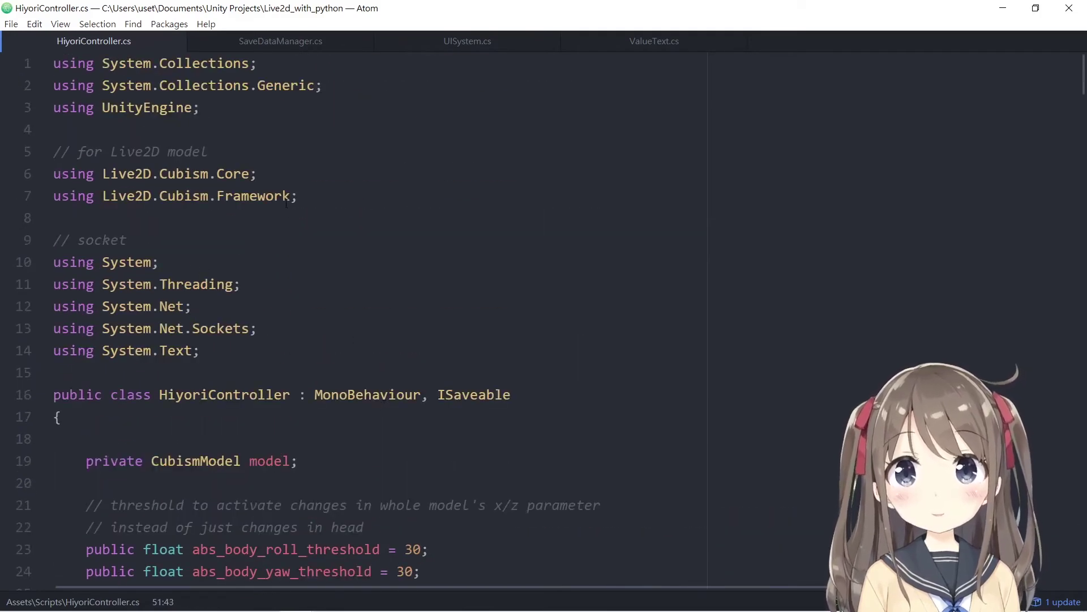
{"action": "left_click_drag", "start_coordinate": [326, 203], "coordinate": [14, 153]}
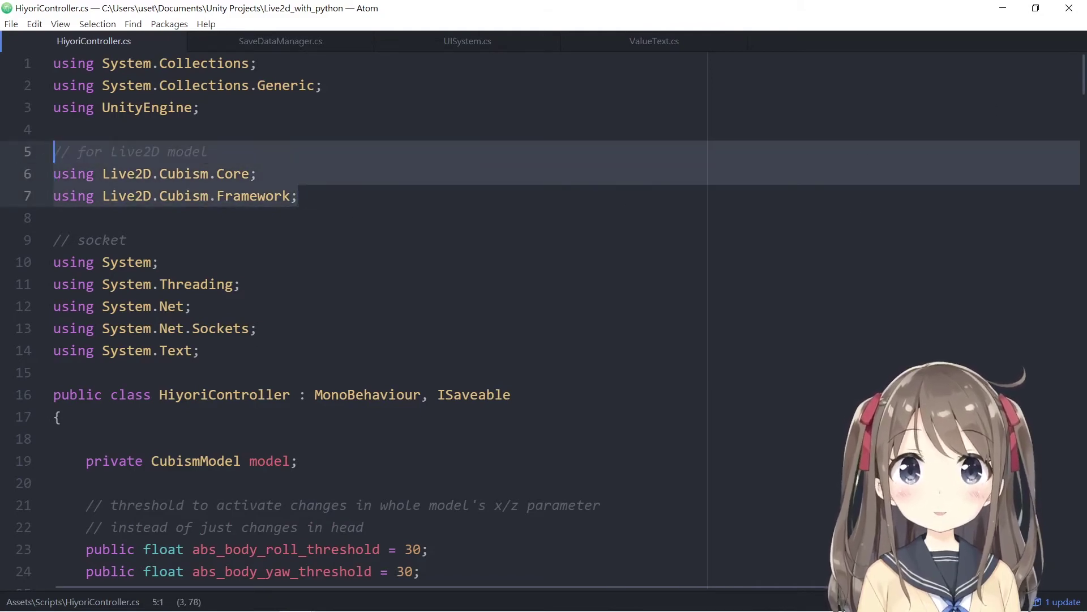
Examine the Update function and the comments above LateUpdate in HiyoriController.cs.
{"action": "scroll", "coordinate": [897, 270], "scroll_direction": "down", "scroll_amount": 20}
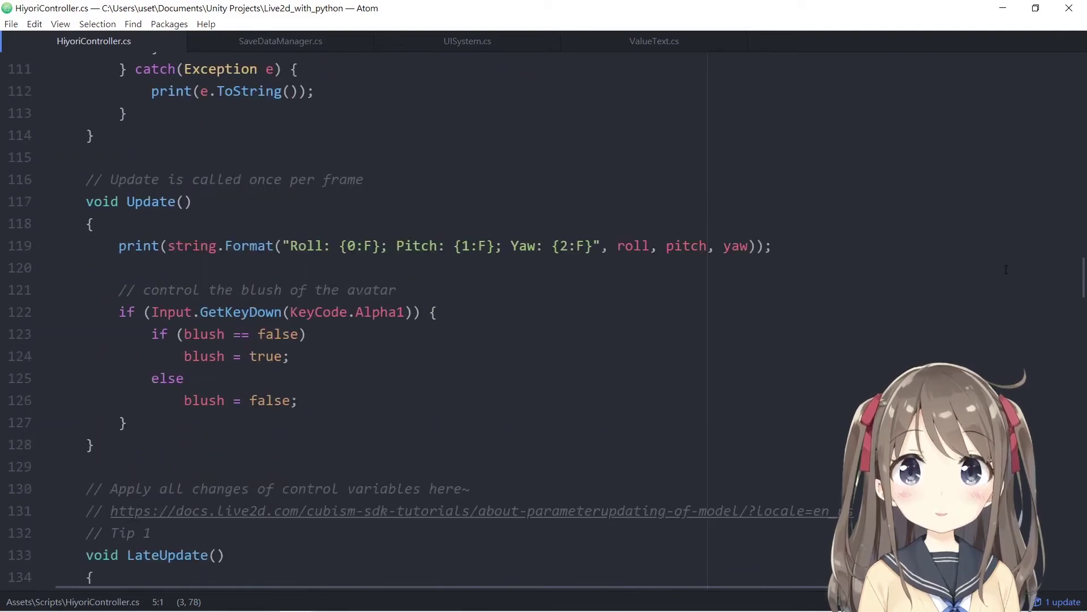
{"action": "scroll", "coordinate": [427, 254], "scroll_direction": "up", "scroll_amount": 3}
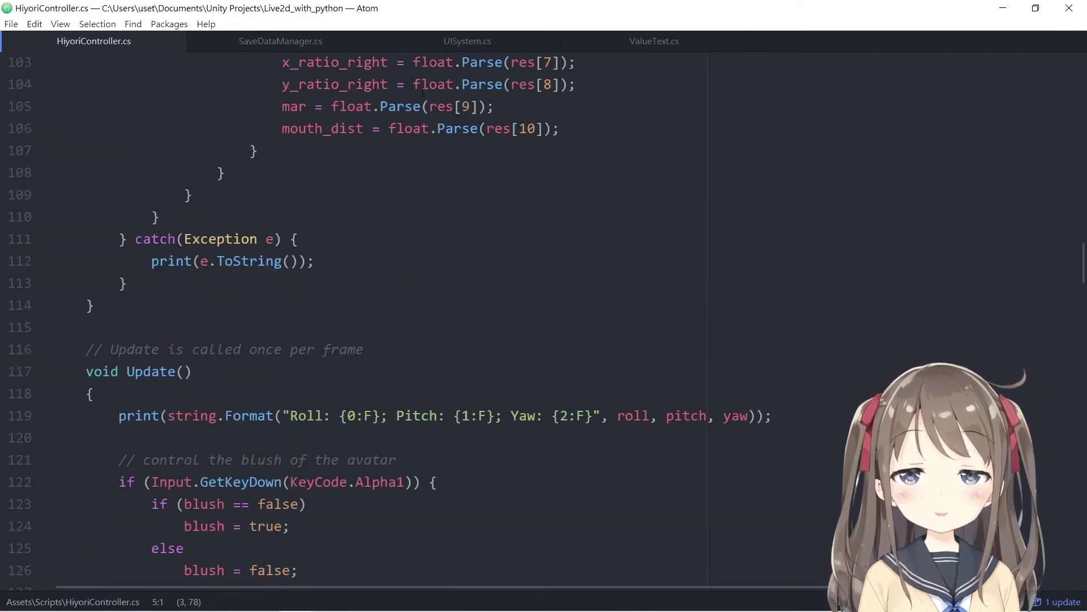
{"action": "scroll", "coordinate": [464, 205], "scroll_direction": "down", "scroll_amount": 3}
{"action": "scroll", "coordinate": [185, 245], "scroll_direction": "down", "scroll_amount": 5}
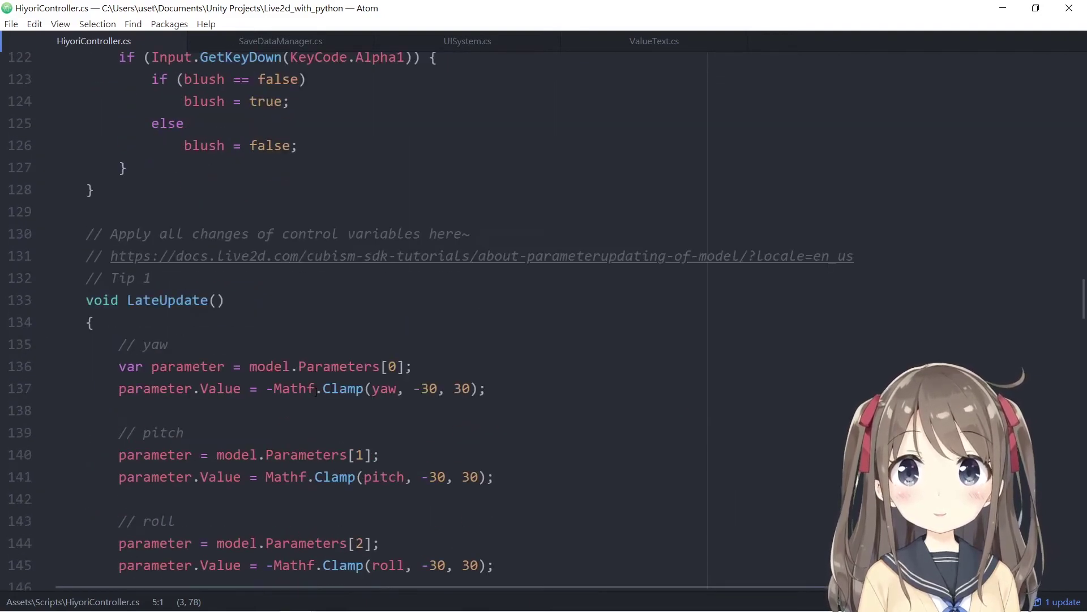
{"action": "left_click_drag", "start_coordinate": [93, 107], "coordinate": [398, 158]}
{"action": "left_click", "coordinate": [398, 158]}
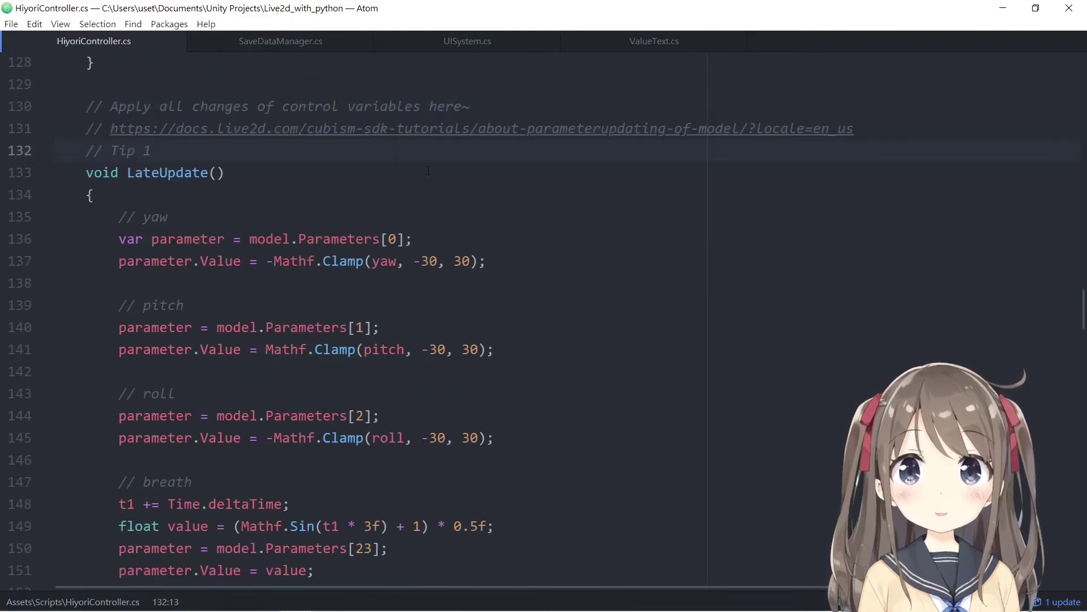
Switch to the Live2D "About model parameter update" page in Chrome and read the Cubism 3 LateUpdate method.
{"action": "key", "text": "alt+Tab"}
{"action": "key", "text": "Escape"}
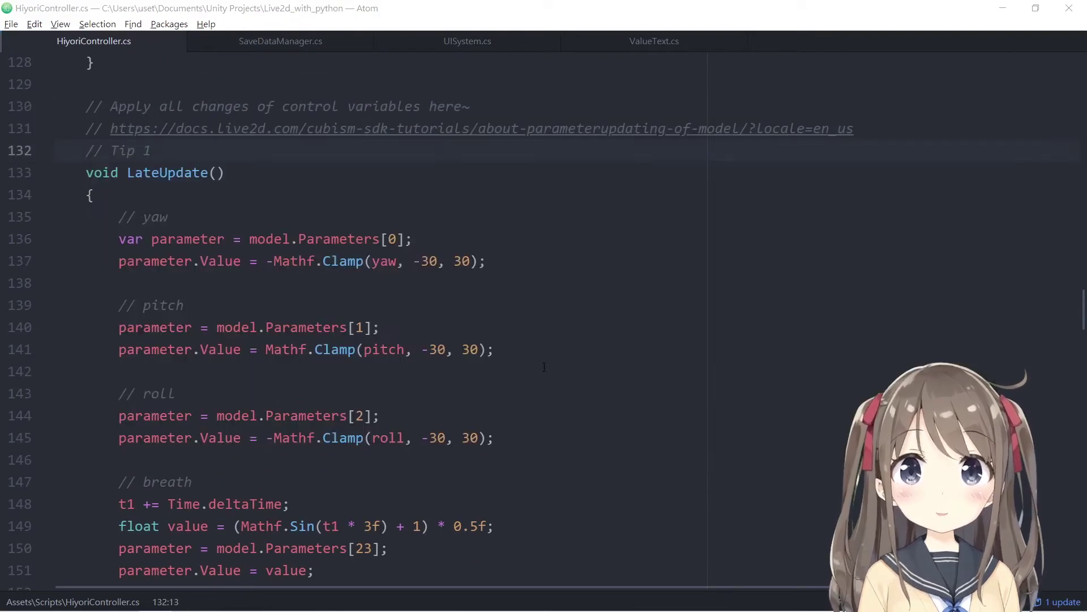
{"action": "key", "text": "alt+Tab"}
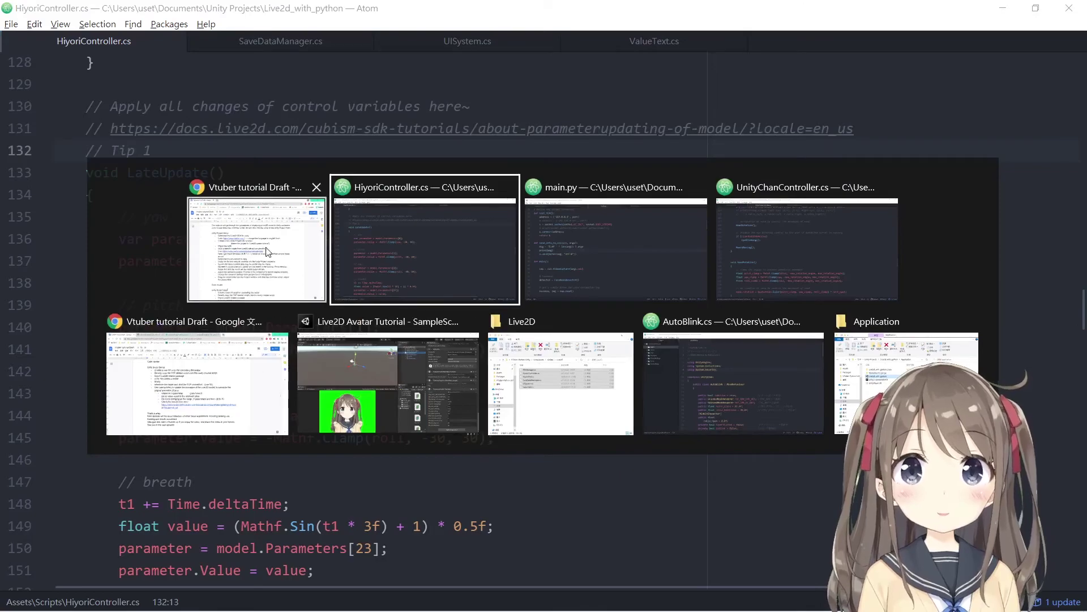
{"action": "left_click", "coordinate": [307, 293]}
{"action": "left_click", "coordinate": [541, 392]}
{"action": "scroll", "coordinate": [541, 393], "scroll_direction": "down", "scroll_amount": 3}
{"action": "scroll", "coordinate": [378, 311], "scroll_direction": "up", "scroll_amount": 1}
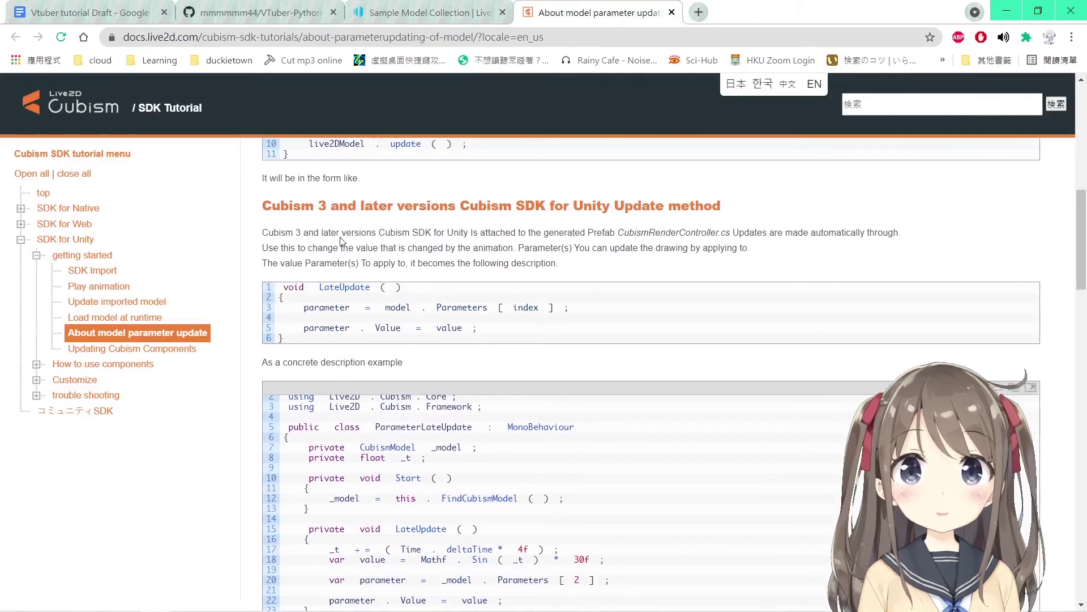
{"action": "left_click_drag", "start_coordinate": [339, 205], "coordinate": [475, 205]}
{"action": "left_click", "coordinate": [475, 206]}
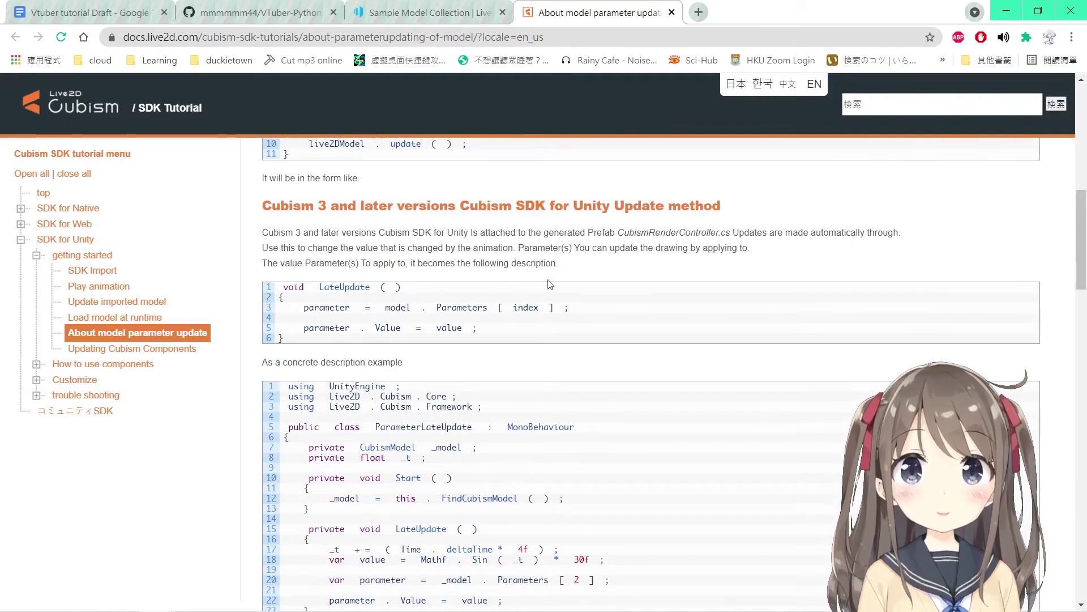
{"action": "left_click_drag", "start_coordinate": [560, 338], "coordinate": [345, 308]}
{"action": "left_click", "coordinate": [551, 335]}
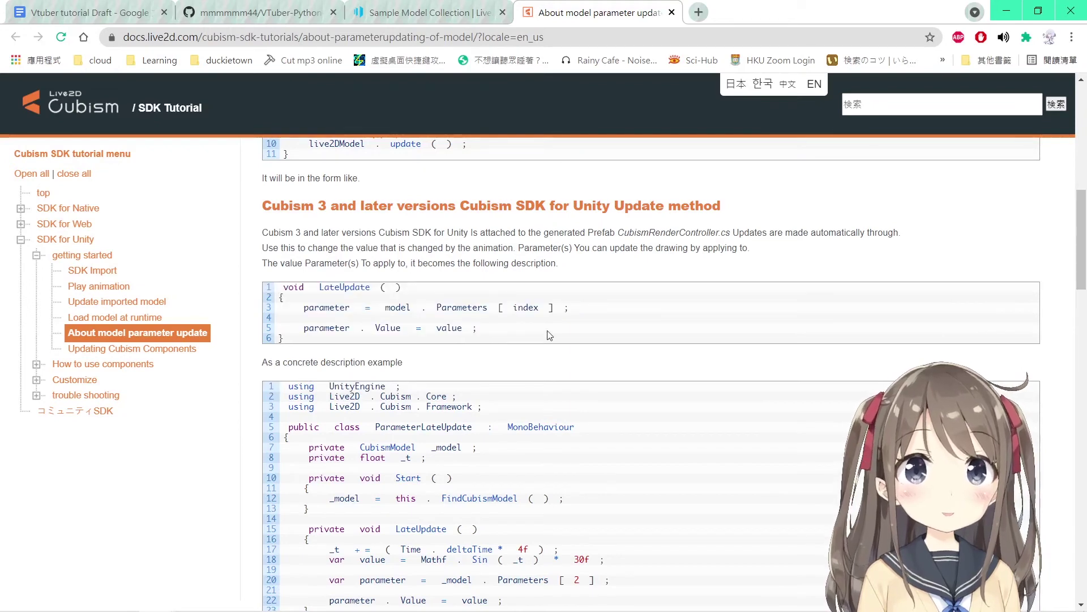
Examine the concrete ParameterLateUpdate example, covering the CubismModel reference, Start and LateUpdate code, and the notes below it.
{"action": "scroll", "coordinate": [550, 334], "scroll_direction": "down", "scroll_amount": 6}
{"action": "scroll", "coordinate": [548, 335], "scroll_direction": "up", "scroll_amount": 3}
{"action": "left_click_drag", "start_coordinate": [361, 235], "coordinate": [479, 234]}
{"action": "left_click", "coordinate": [478, 232]}
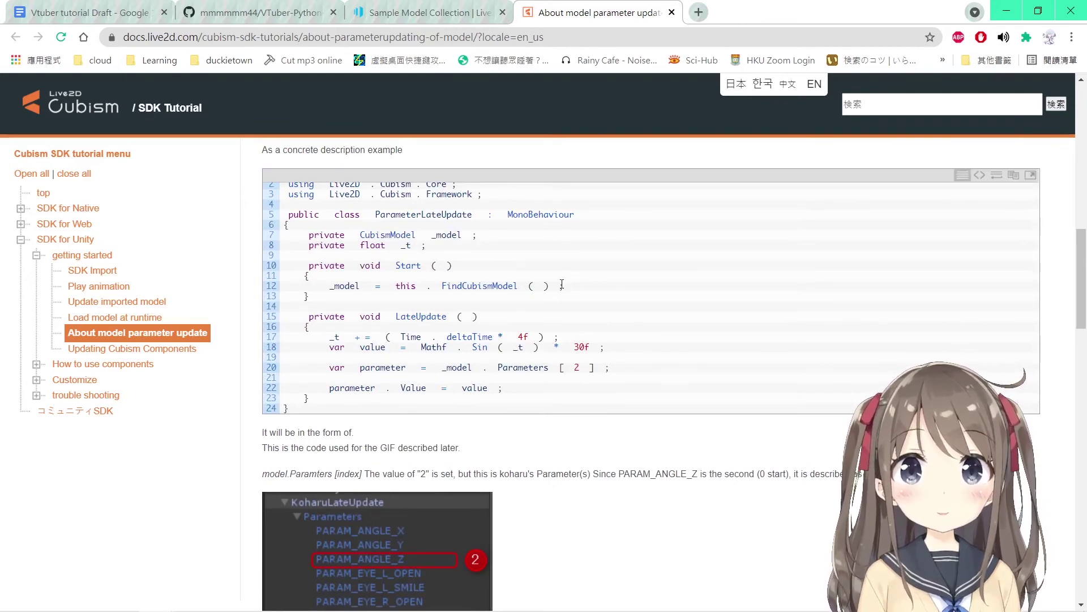
{"action": "left_click_drag", "start_coordinate": [566, 282], "coordinate": [285, 286]}
{"action": "left_click", "coordinate": [432, 387]}
{"action": "left_click_drag", "start_coordinate": [339, 339], "coordinate": [302, 338]}
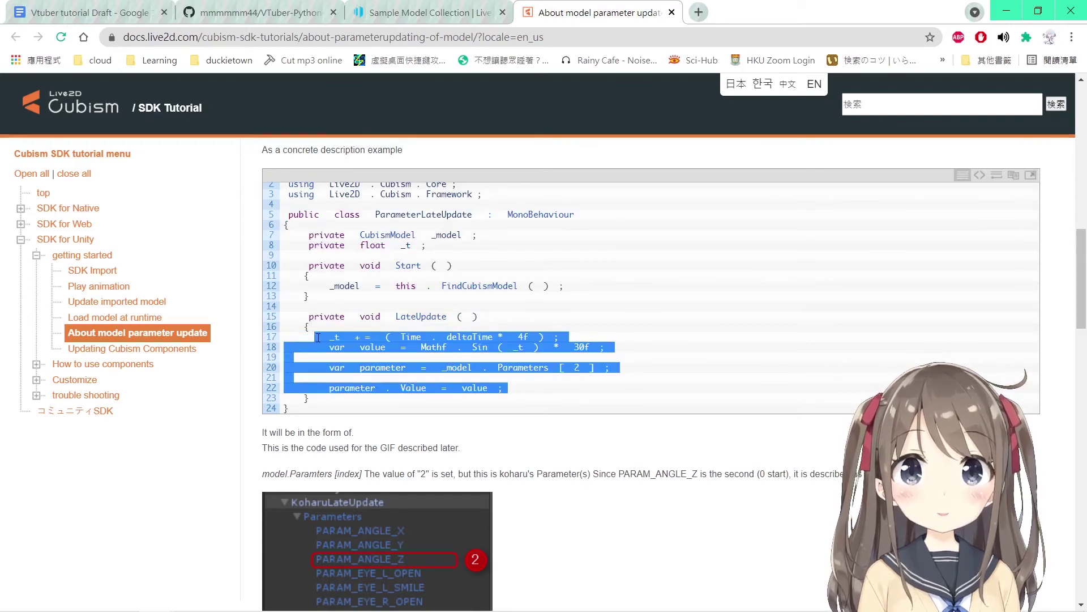
{"action": "left_click", "coordinate": [302, 338]}
{"action": "scroll", "coordinate": [511, 399], "scroll_direction": "down", "scroll_amount": 5}
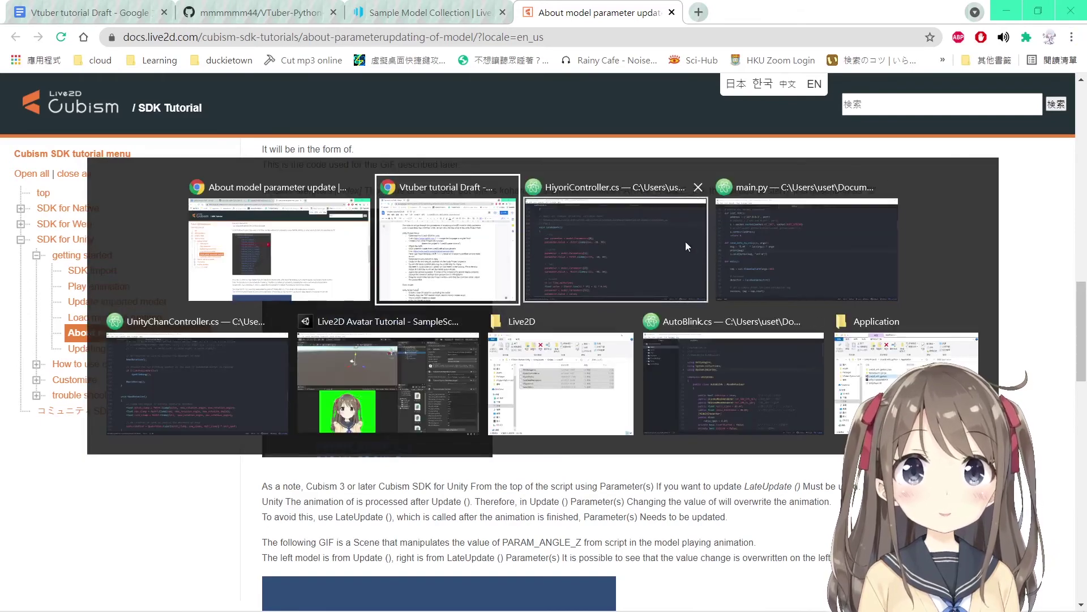
Return to Unity, expand the model's Parameters object and select ParamAngleX.
{"action": "left_click", "coordinate": [393, 367]}
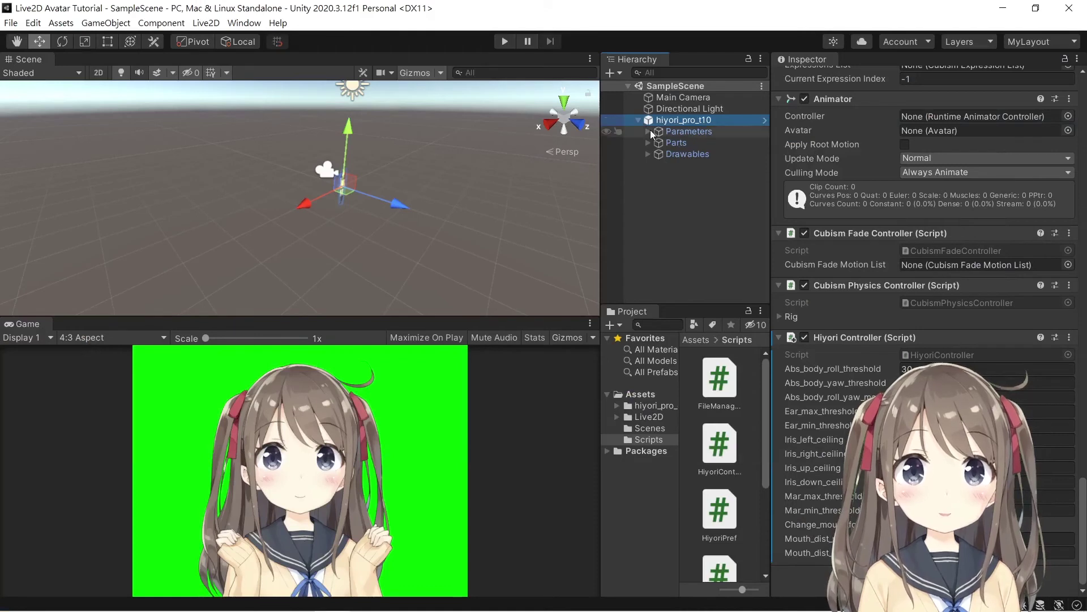
{"action": "left_click", "coordinate": [648, 131]}
{"action": "left_click", "coordinate": [700, 154]}
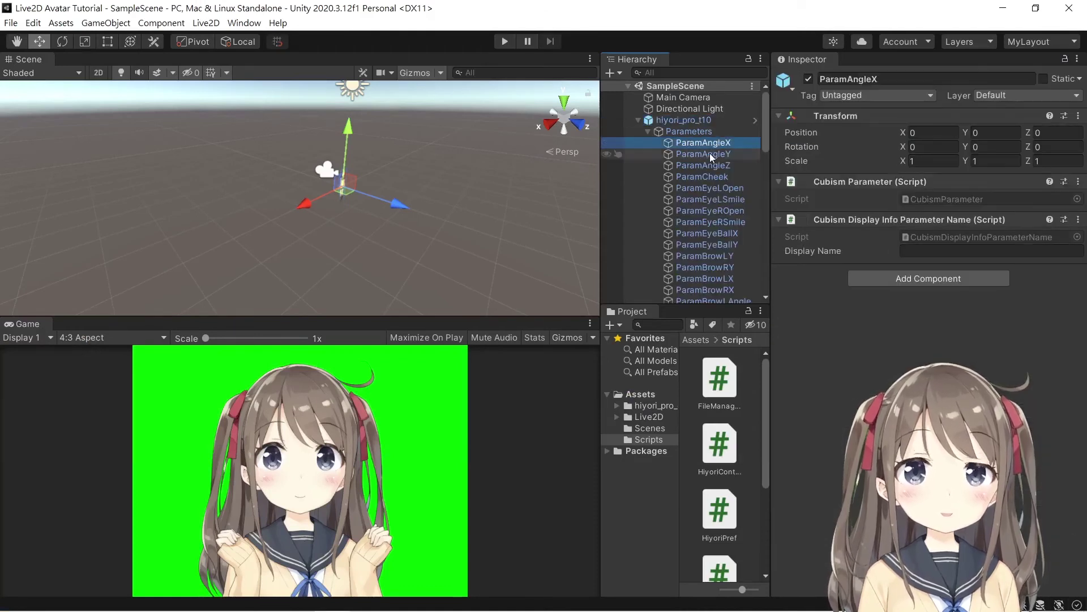
Go through the parameter objects ParamAngleZ, ParamCheek, ParamEyeLOpen and ParamEyeLSmile one by one in the model's hierarchy.
{"action": "left_click", "coordinate": [714, 165]}
{"action": "left_click", "coordinate": [702, 176]}
{"action": "left_click", "coordinate": [710, 188]}
{"action": "left_click", "coordinate": [711, 200]}
Switch to HiyoriController.cs in Atom and examine the yaw parameter's index and its Mathf.Clamp line in LateUpdate.
{"action": "key", "text": "alt+Tab"}
{"action": "key", "text": "alt+Tab"}
{"action": "key", "text": "alt+Tab"}
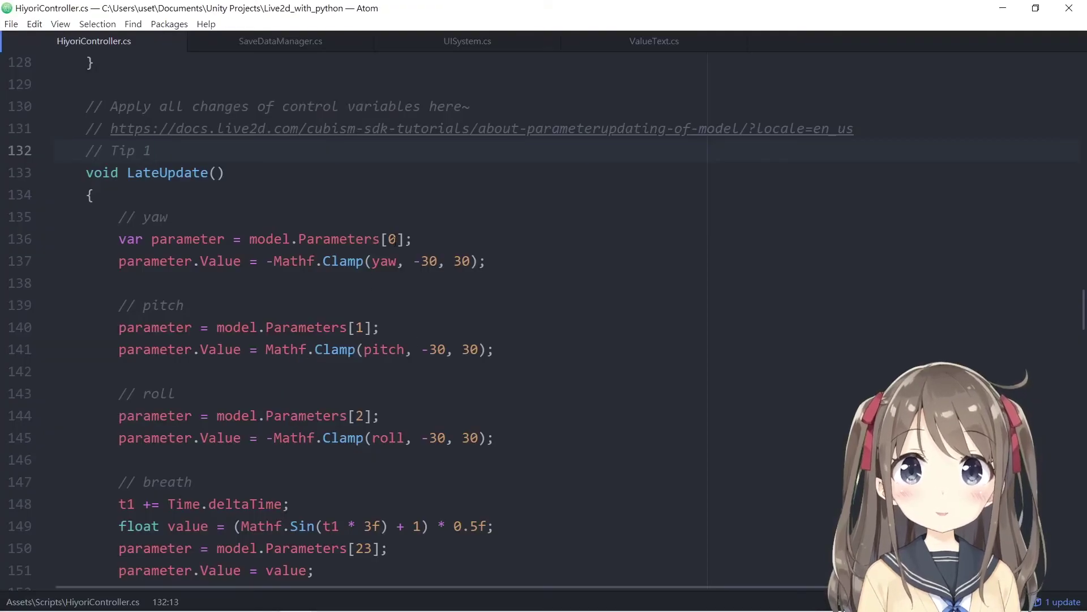
{"action": "left_click", "coordinate": [392, 238]}
{"action": "double_click", "coordinate": [392, 238]}
{"action": "left_click_drag", "start_coordinate": [377, 237], "coordinate": [406, 238]}
{"action": "left_click", "coordinate": [406, 239]}
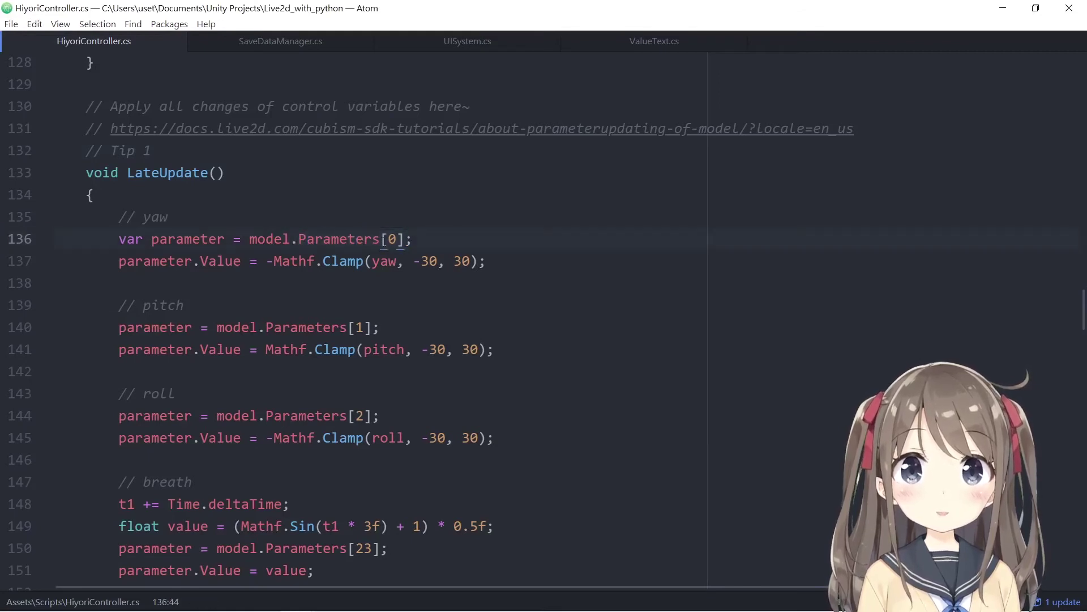
{"action": "left_click_drag", "start_coordinate": [217, 261], "coordinate": [414, 261]}
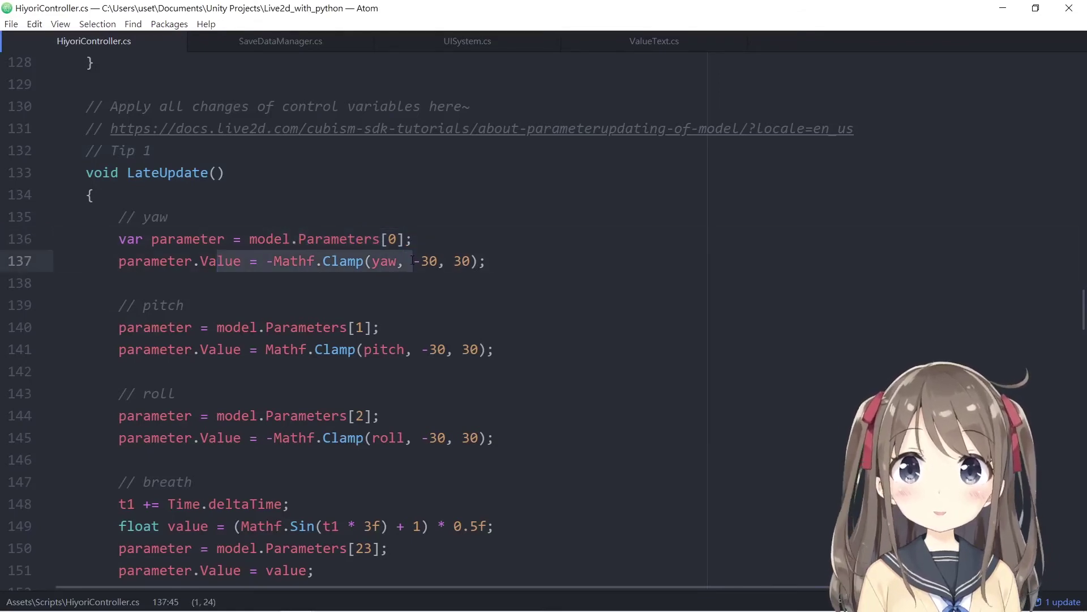
{"action": "left_click_drag", "start_coordinate": [274, 261], "coordinate": [486, 262]}
{"action": "left_click", "coordinate": [473, 261]}
Return to Unity, expand the model's Parameters object and inspect ParamAngleX.
{"action": "key", "text": "alt+Tab"}
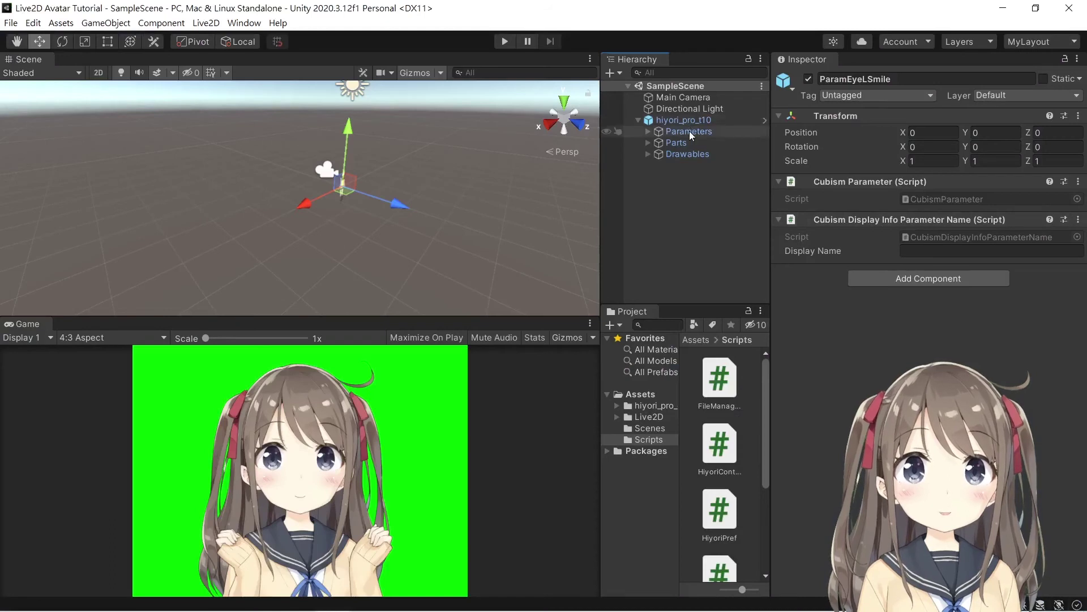
{"action": "left_click", "coordinate": [676, 130]}
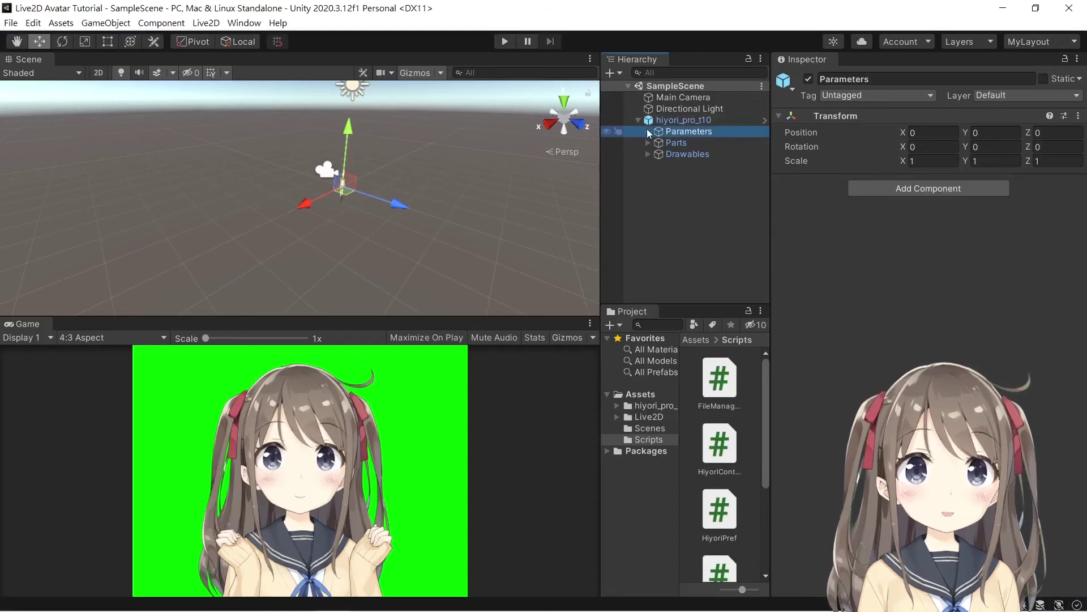
{"action": "left_click", "coordinate": [649, 132]}
{"action": "left_click", "coordinate": [684, 143]}
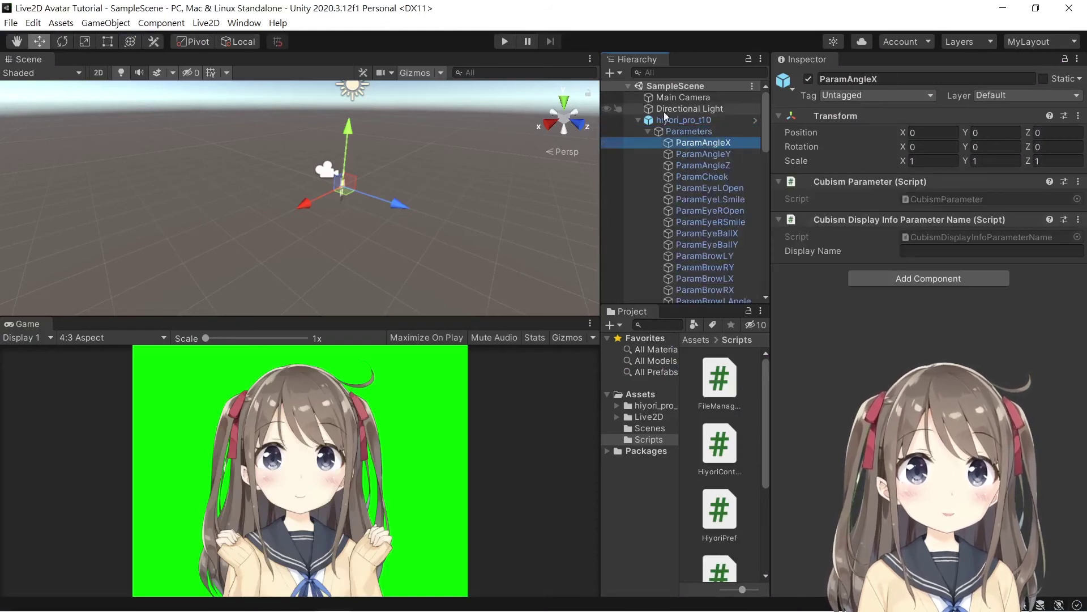
Select hiyori_pro_t10, try out the Angle X parameter across its range, and reset it to 0.
{"action": "left_click", "coordinate": [637, 119]}
{"action": "left_click", "coordinate": [678, 120]}
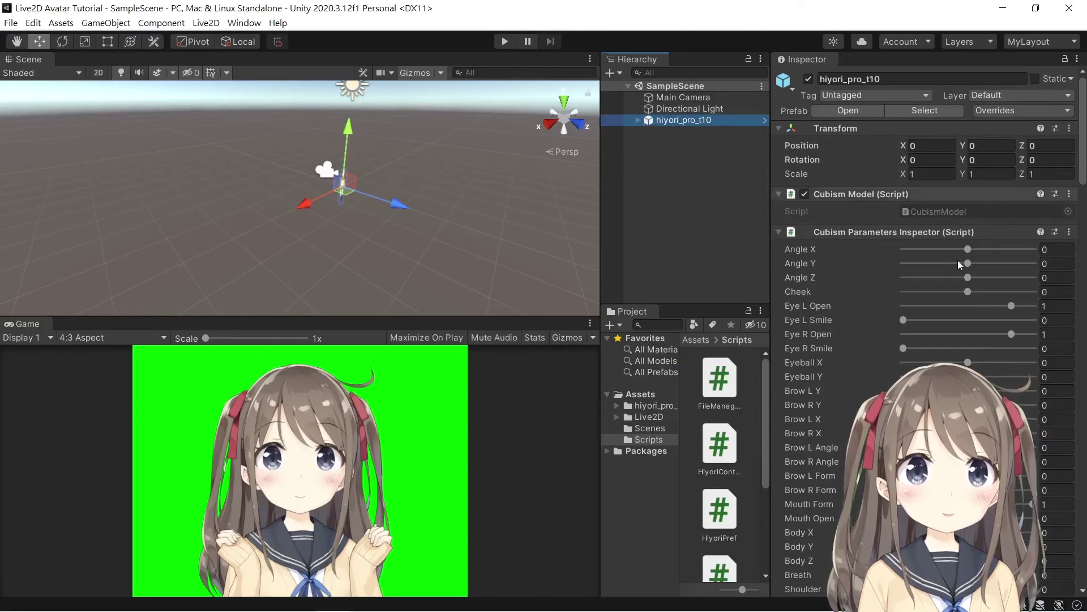
{"action": "left_click_drag", "start_coordinate": [968, 249], "coordinate": [1033, 249]}
{"action": "left_click", "coordinate": [970, 250]}
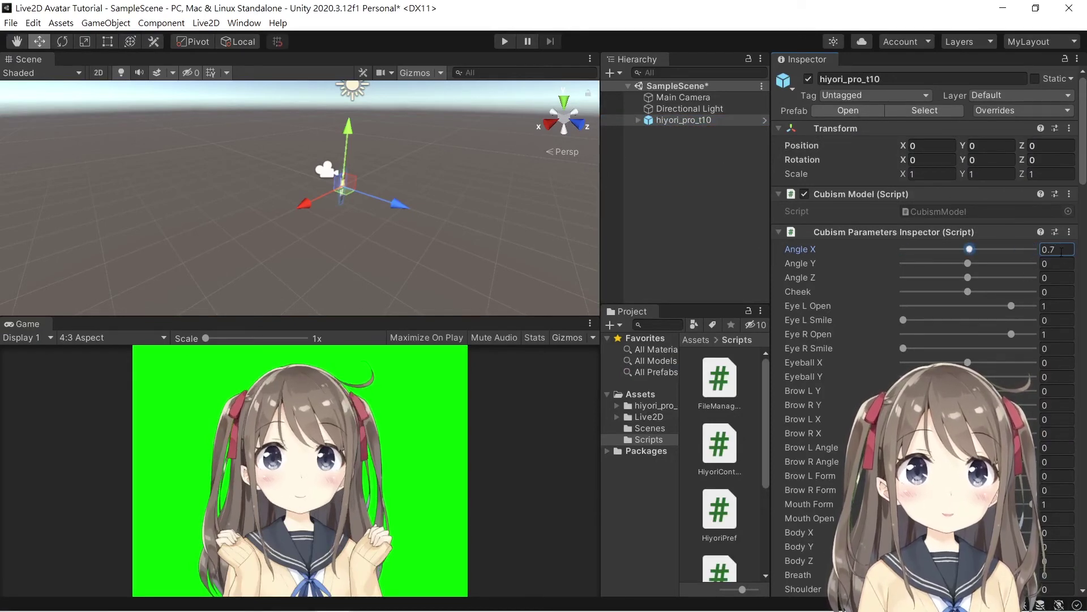
{"action": "key", "text": "BackSpace"}
{"action": "key", "text": "BackSpace"}
Switch to HiyoriController.cs in Atom and look through the rest of LateUpdate and the start of BodyMovement.
{"action": "key", "text": "alt+Tab"}
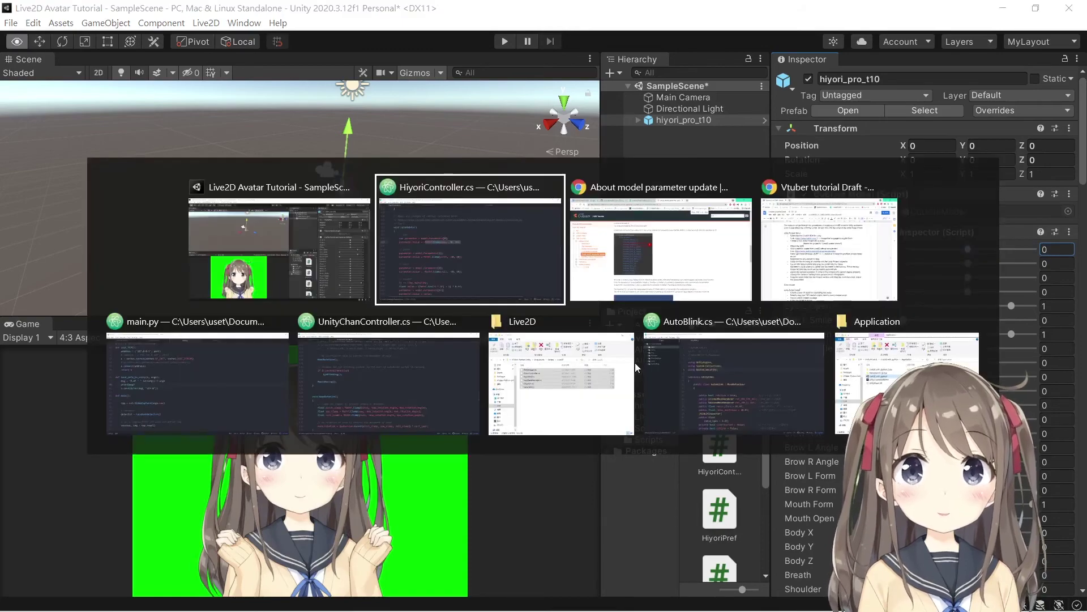
{"action": "scroll", "coordinate": [390, 367], "scroll_direction": "down", "scroll_amount": 9}
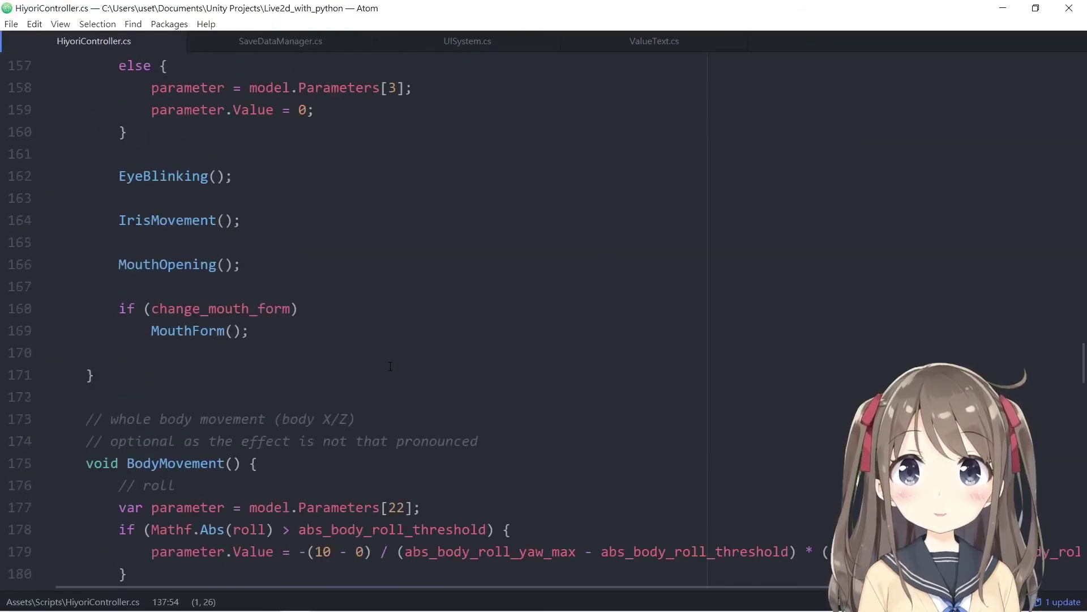
{"action": "scroll", "coordinate": [390, 366], "scroll_direction": "down", "scroll_amount": 3}
{"action": "scroll", "coordinate": [305, 340], "scroll_direction": "up", "scroll_amount": 3}
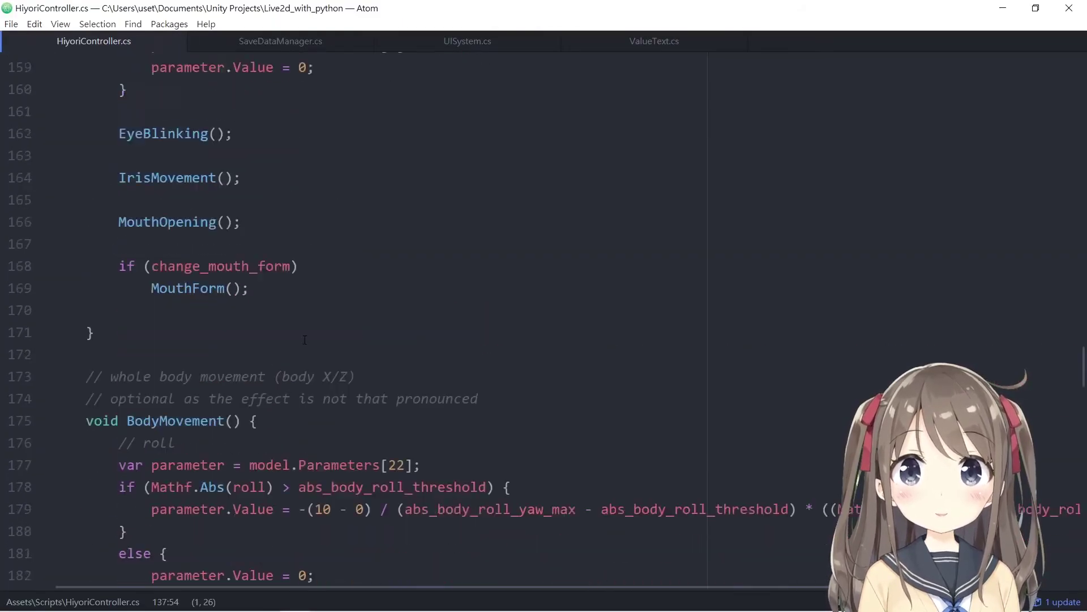
{"action": "scroll", "coordinate": [304, 339], "scroll_direction": "up", "scroll_amount": 8}
{"action": "key", "text": "alt+Tab"}
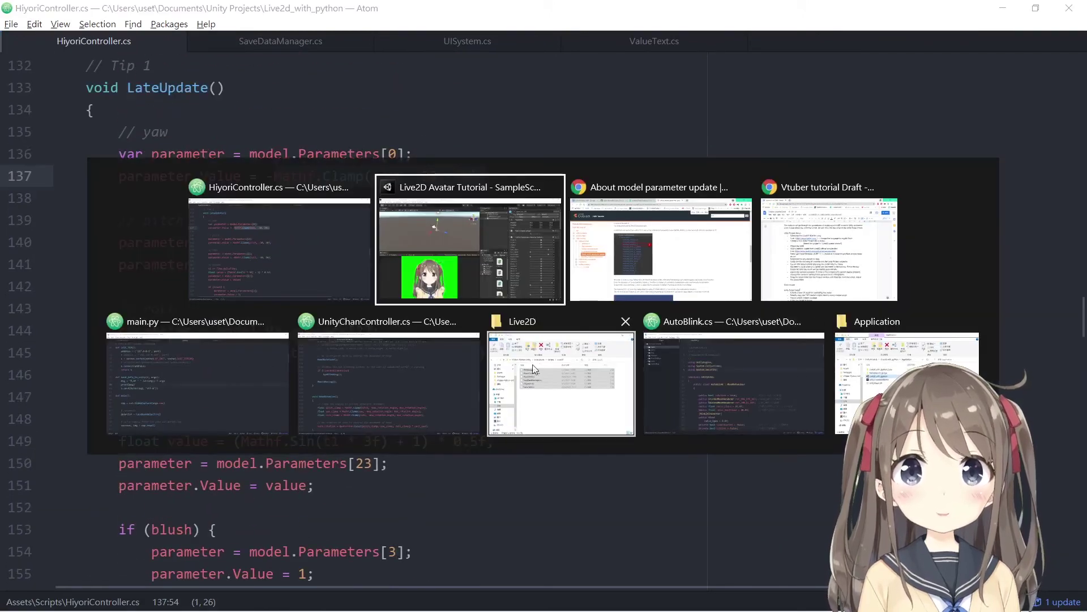
{"action": "key", "text": "Escape"}
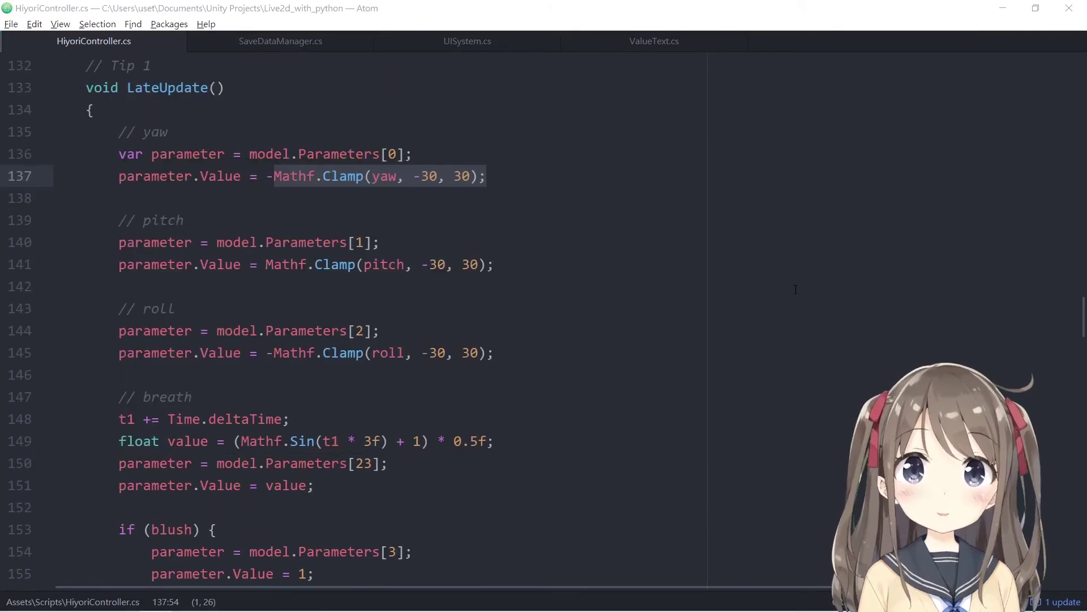
Switch to the Vtuber tutorial Draft document in Chrome and read the closing note about the next episode.
{"action": "mouse_move", "coordinate": [272, 609]}
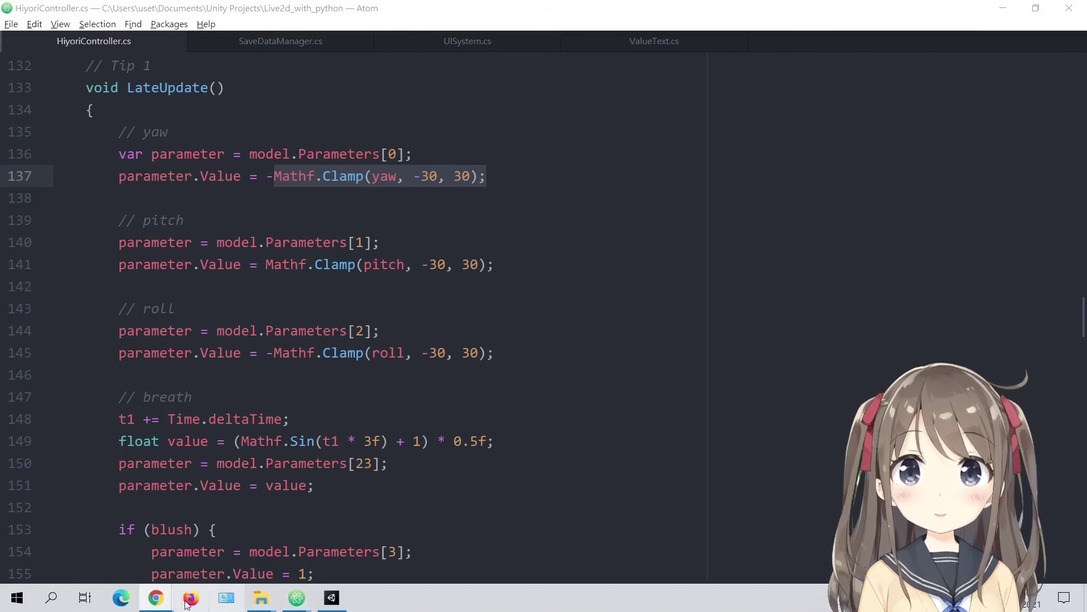
{"action": "mouse_move", "coordinate": [160, 602]}
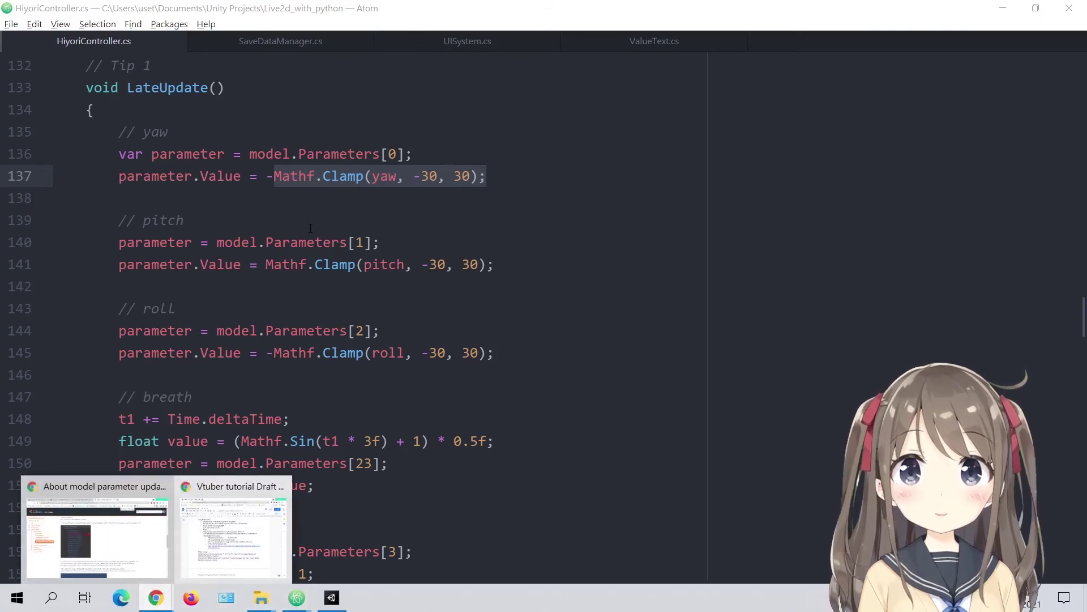
{"action": "mouse_move", "coordinate": [263, 575]}
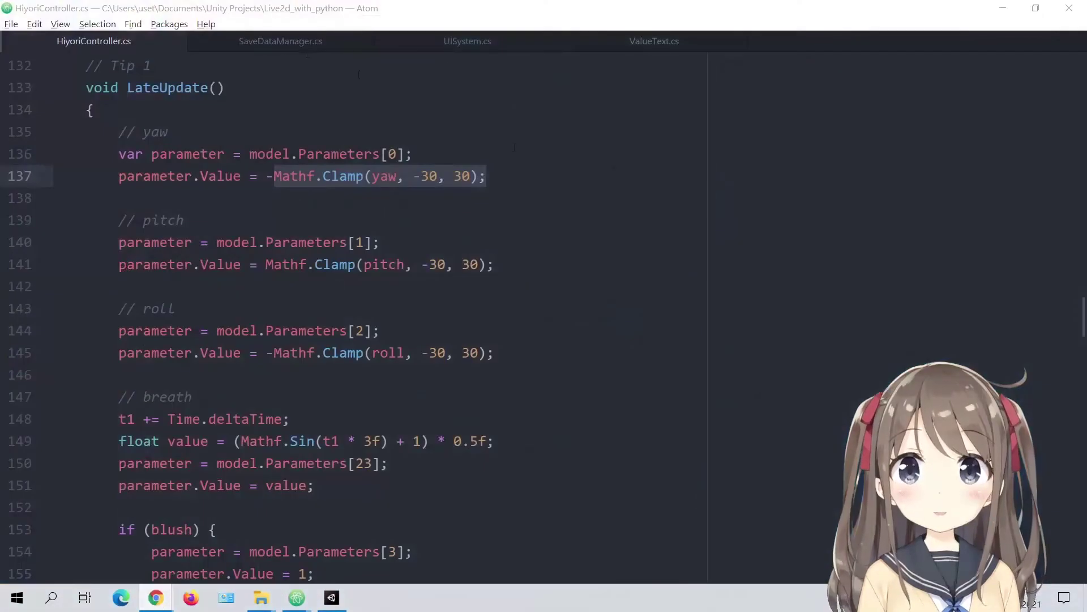
{"action": "left_click", "coordinate": [132, 558]}
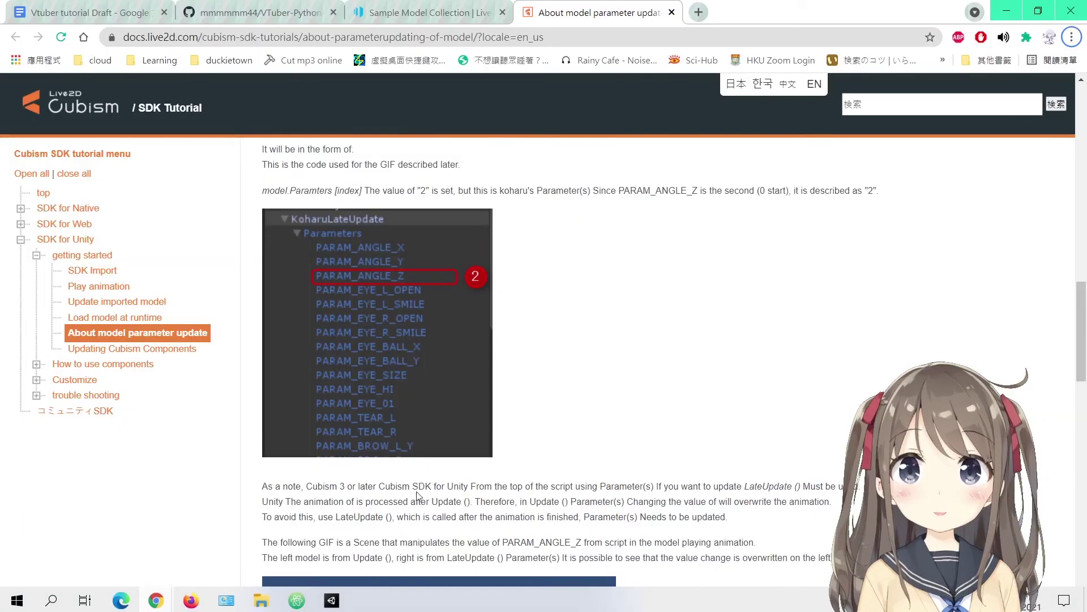
{"action": "key", "text": "ctrl+1"}
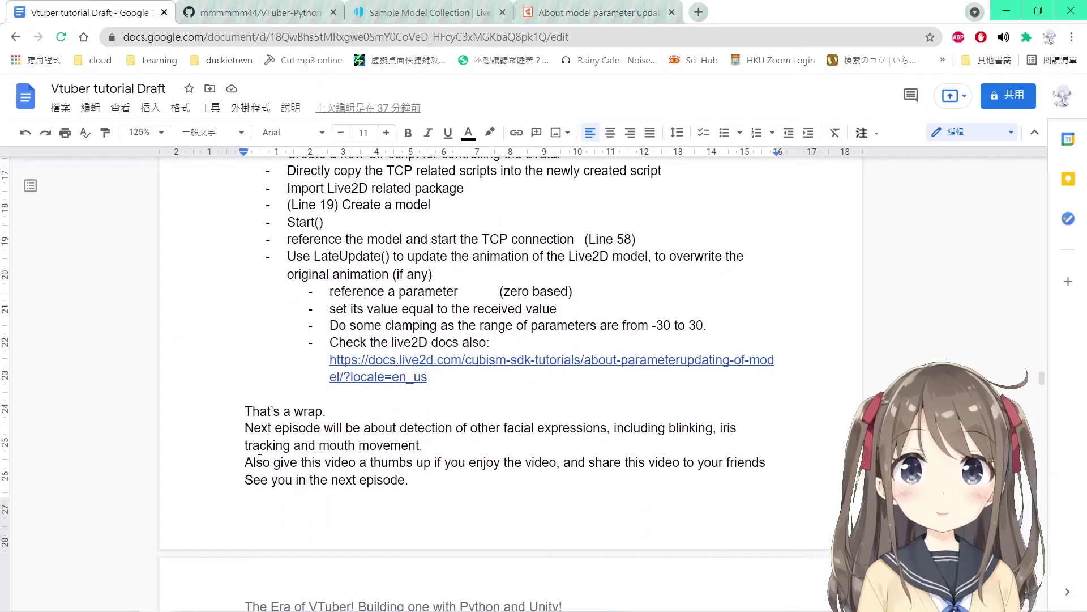
{"action": "left_click_drag", "start_coordinate": [244, 429], "coordinate": [371, 446]}
{"action": "left_click", "coordinate": [379, 445]}
View the VTuber-Python-Unity repository's file list on GitHub, and return to the tutorial draft.
{"action": "key", "text": "ctrl+2"}
{"action": "scroll", "coordinate": [429, 356], "scroll_direction": "up", "scroll_amount": 2}
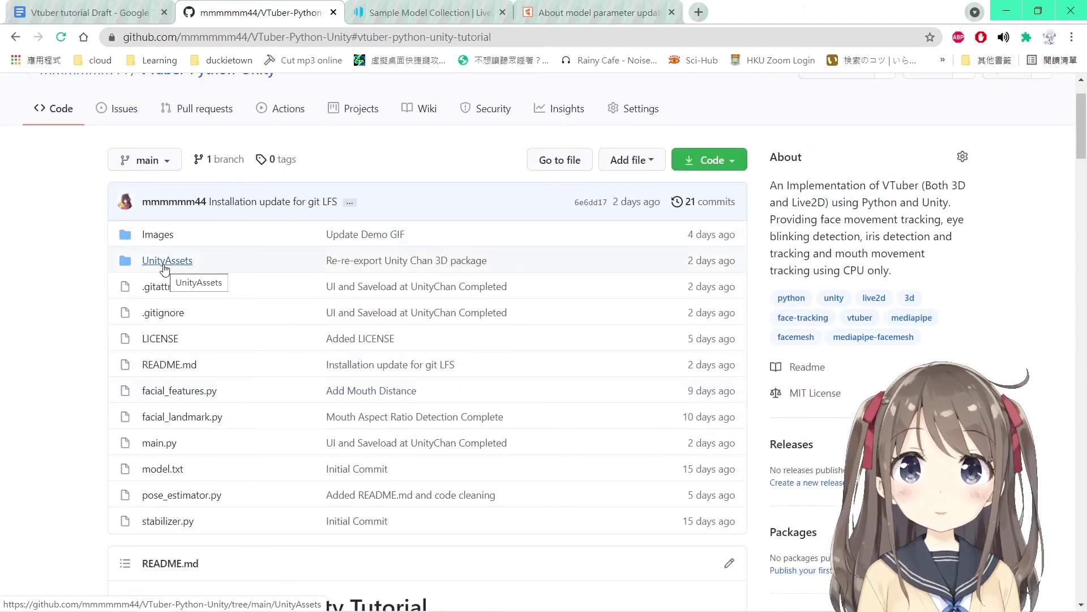
{"action": "left_click", "coordinate": [91, 11]}
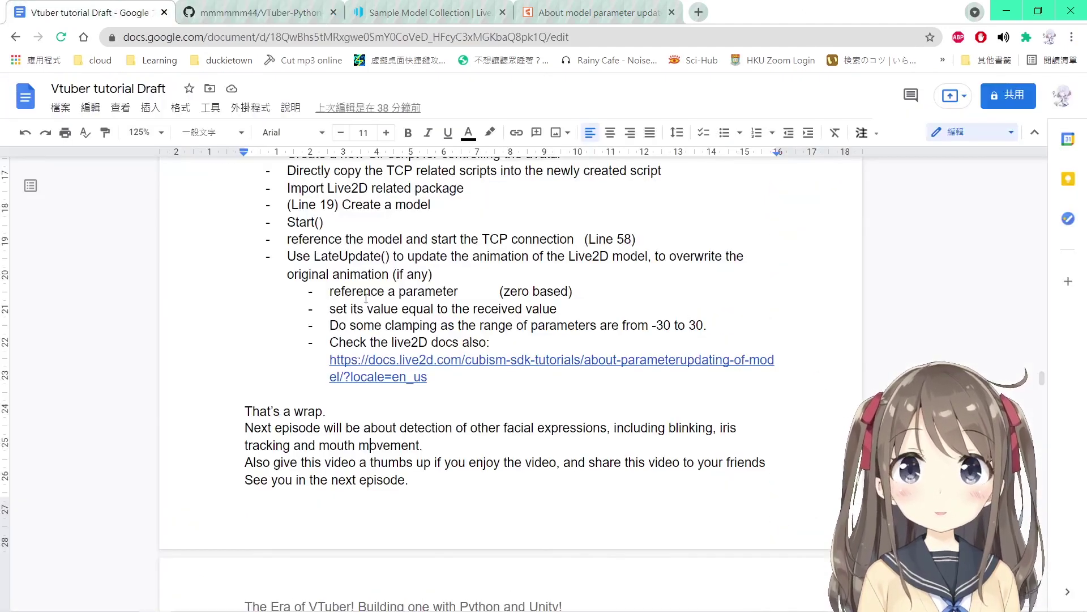
Reread the draft's next-episode sentence and the Unity Script Setup notes above it.
{"action": "scroll", "coordinate": [369, 300], "scroll_direction": "down", "scroll_amount": 3}
{"action": "scroll", "coordinate": [293, 347], "scroll_direction": "up", "scroll_amount": 1}
{"action": "left_click_drag", "start_coordinate": [245, 356], "coordinate": [454, 368]}
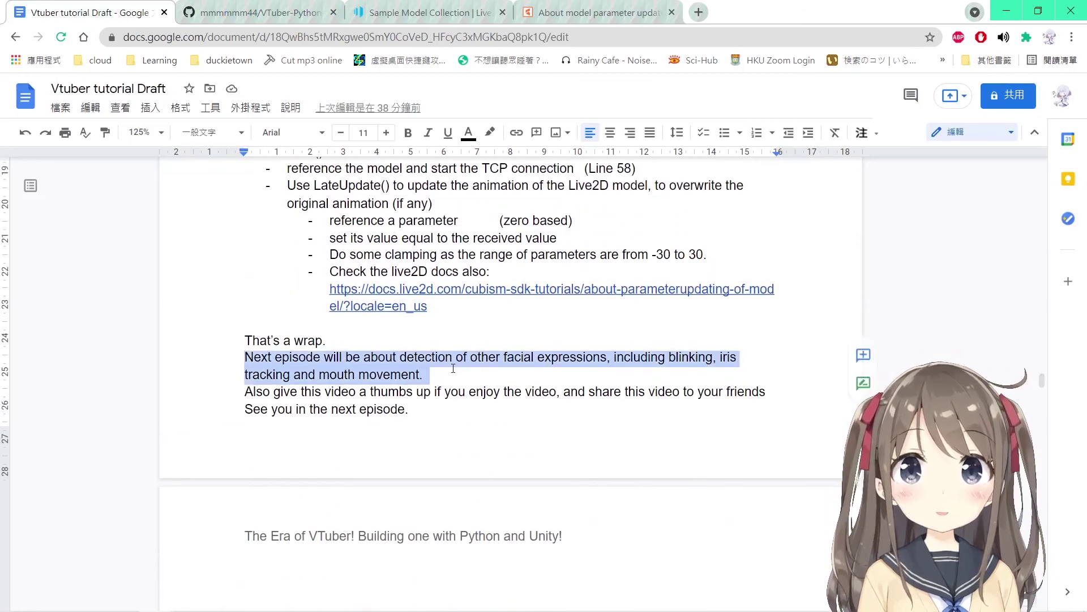
{"action": "left_click", "coordinate": [452, 363]}
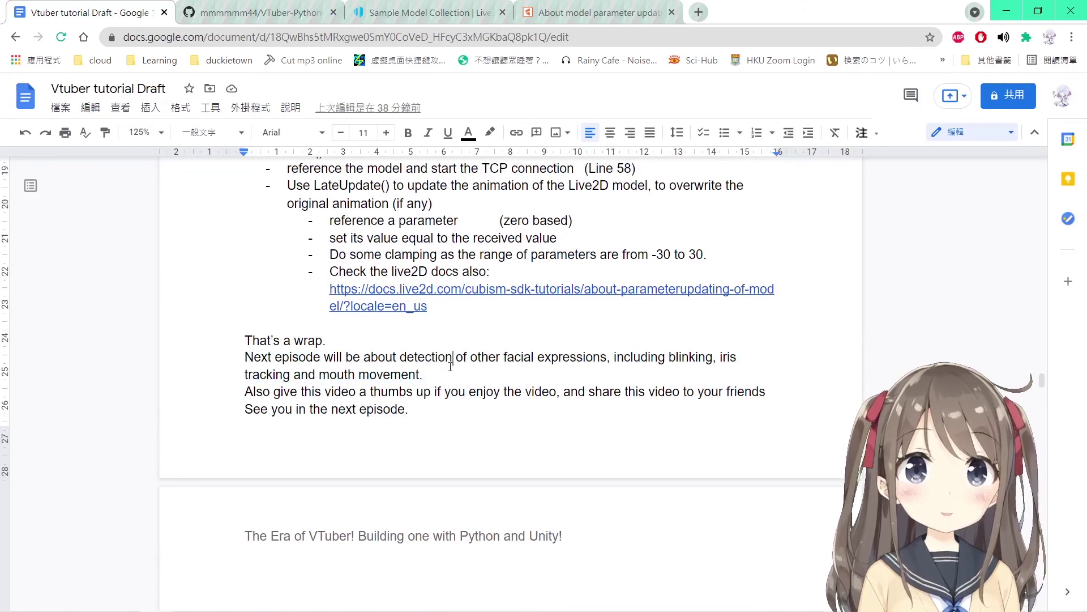
{"action": "scroll", "coordinate": [451, 366], "scroll_direction": "up", "scroll_amount": 3}
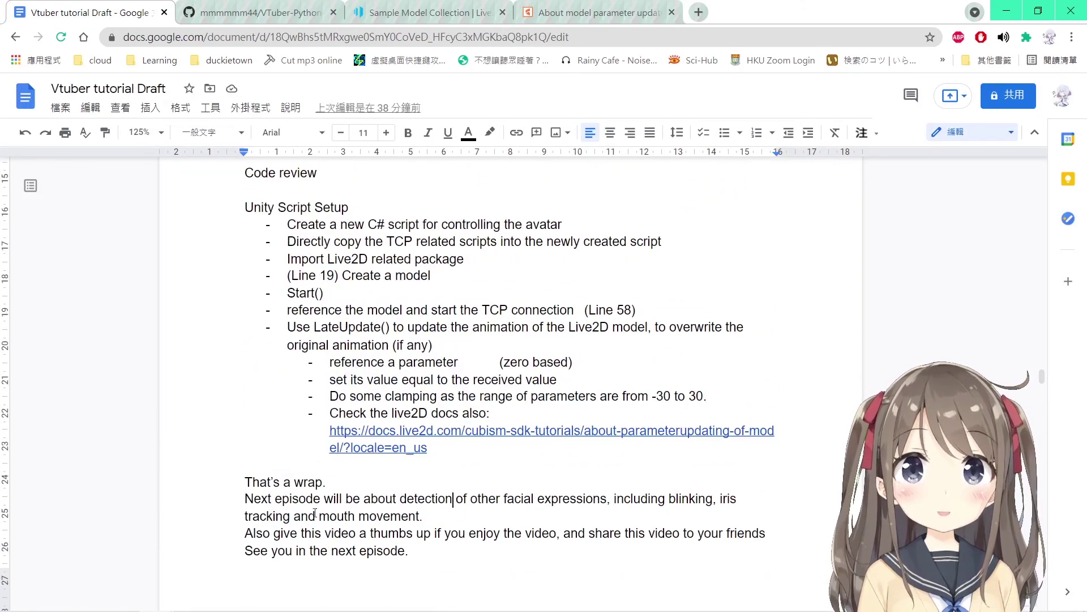